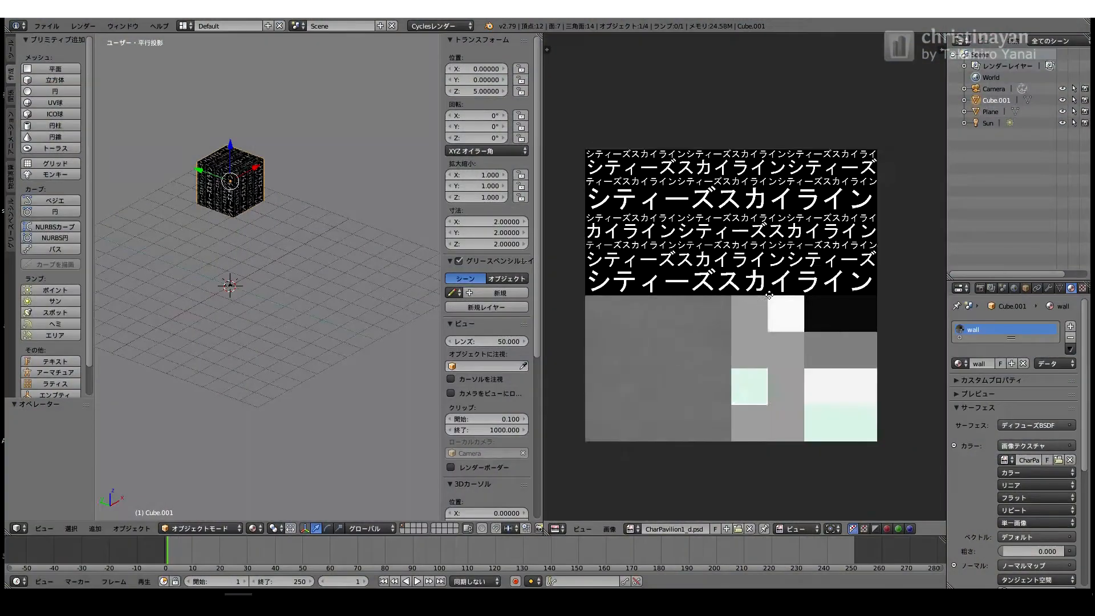
Step: Edit the cube's mesh with everything selected and rotate its UVs by -90°
scroll(769, 295, up, 1)
scroll(228, 268, up, 5)
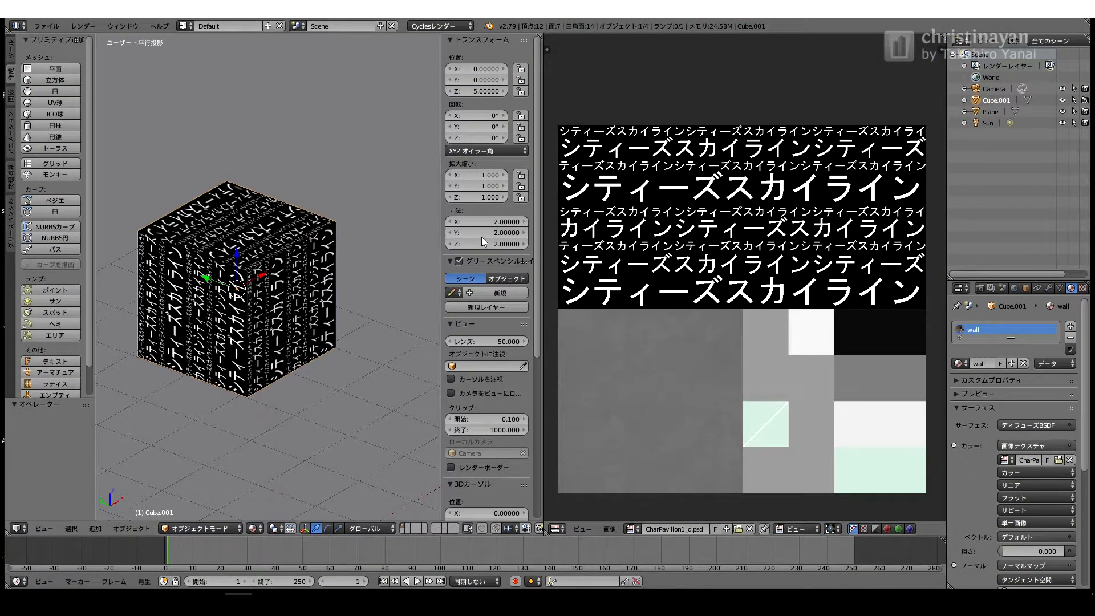
scroll(382, 273, down, 3)
key(KP_Decimal)
key(Tab)
key(a)
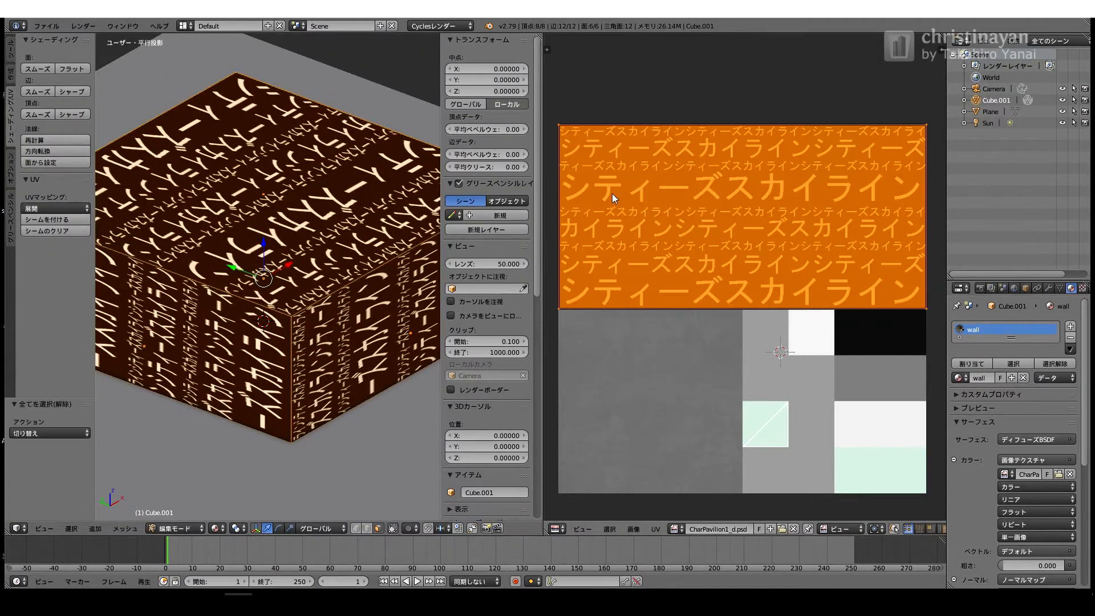
key(r)
click(826, 402)
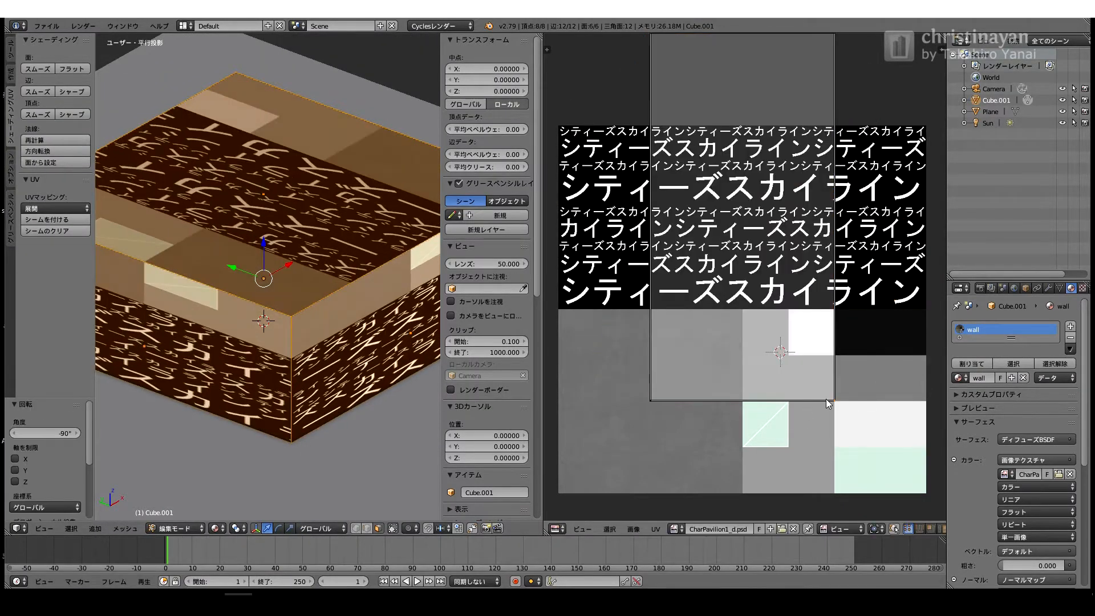
Step: Snap the rotated UVs' lower corners to the lower corners of the texture's lettering area
key(g)
click(929, 308)
key(b)
drag(623, 374, 683, 435)
key(g)
click(560, 309)
scroll(786, 209, down, 2)
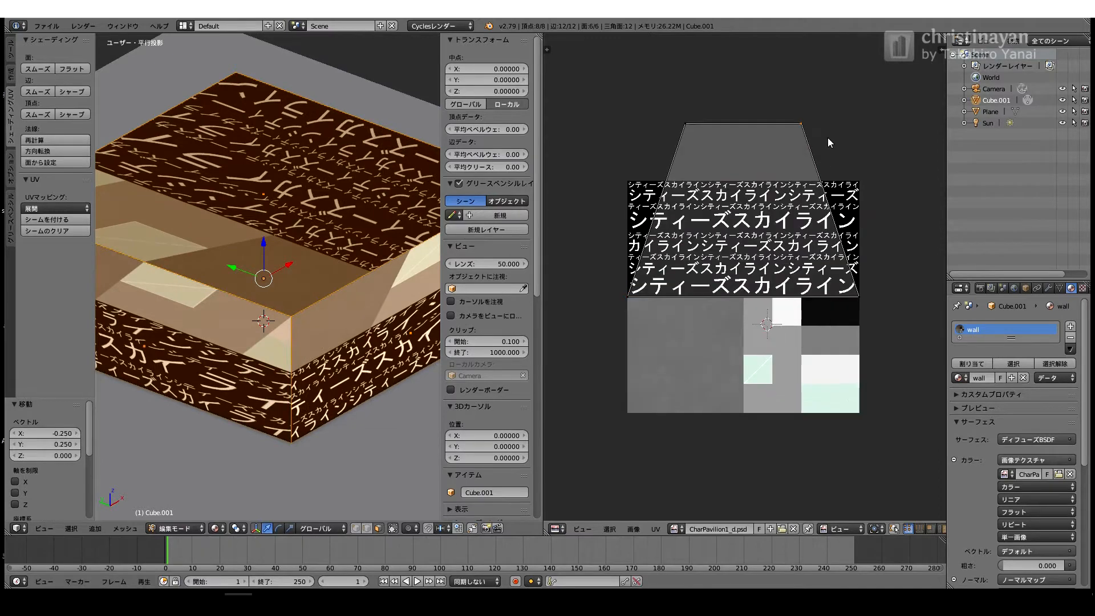
Step: Snap the UVs' two upper corners to the upper corners of the lettering area and check the lettering on the box
drag(779, 105, 827, 139)
click(702, 130)
key(b)
drag(666, 106, 709, 147)
key(g)
click(651, 205)
key(Tab)
middle_drag(331, 320, 300, 303)
key(Tab)
scroll(308, 327, down, 2)
Step: Open the wall material's node tree and delete the normal map node with its image texture
click(558, 529)
click(575, 392)
scroll(576, 276, up, 6)
middle_drag(576, 276, 679, 250)
drag(679, 250, 648, 206)
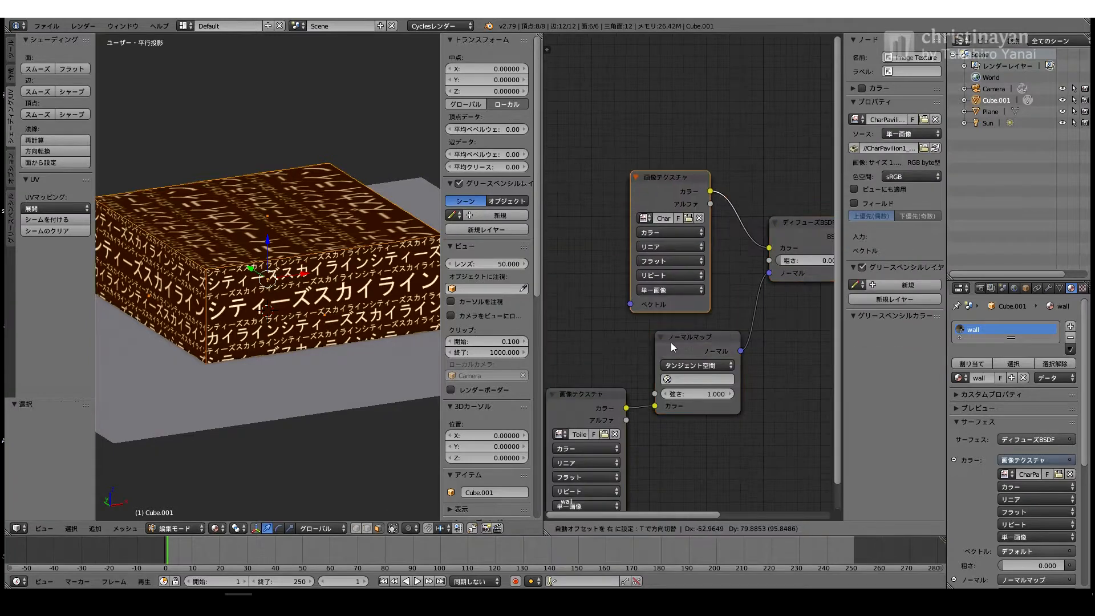
key(x)
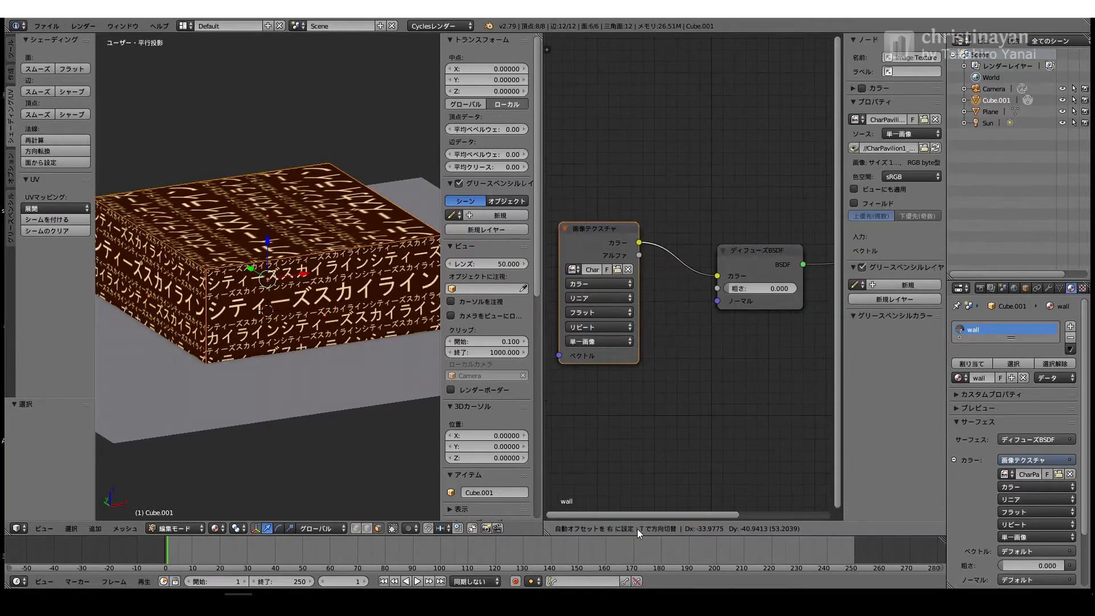
Step: Add a Transparent BSDF node above the Diffuse BSDF and delete the extra unneeded node
click(632, 528)
click(732, 449)
click(731, 449)
click(638, 528)
mouse_move(657, 481)
click(728, 444)
click(706, 174)
click(743, 429)
key(x)
Step: Add a Mix Shader node and arrange it below and beyond the Diffuse BSDF
click(635, 529)
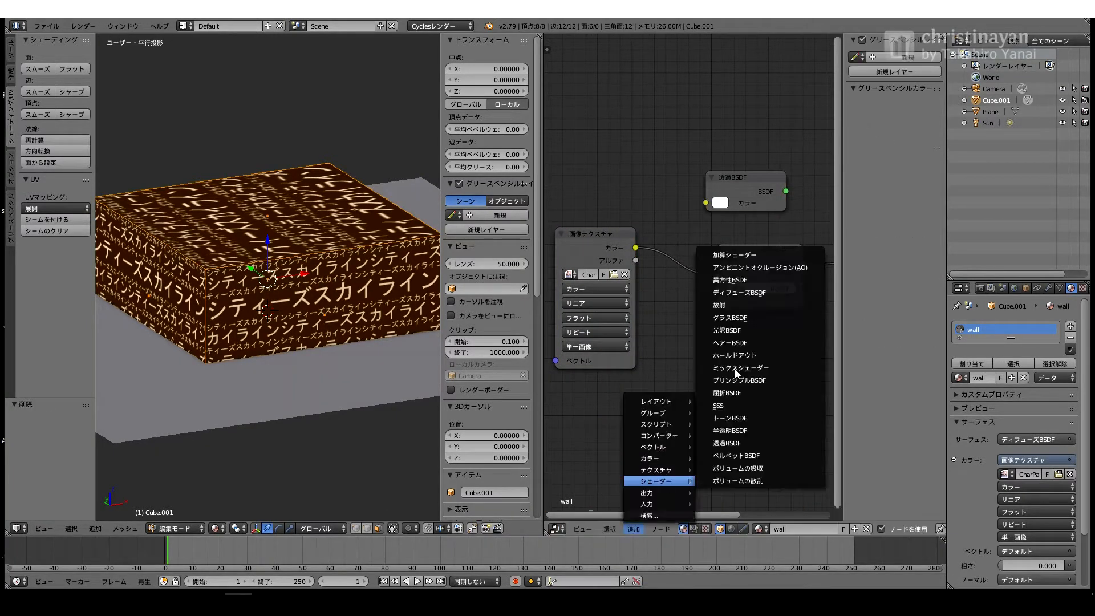
click(736, 371)
click(725, 347)
middle_drag(671, 390, 598, 420)
drag(685, 382, 737, 359)
drag(691, 288, 652, 297)
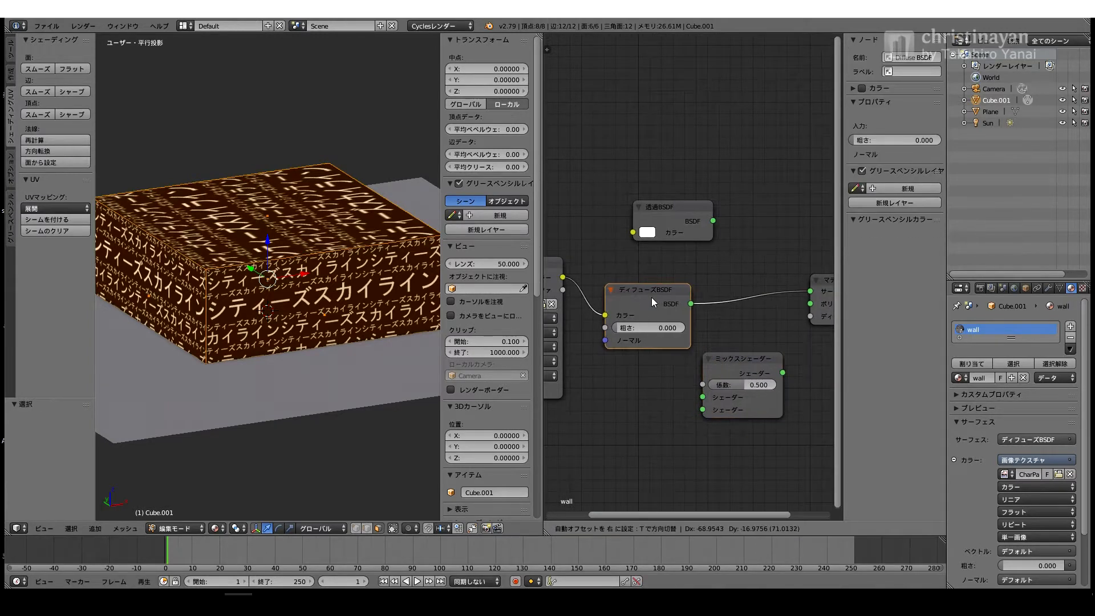
drag(738, 368, 767, 361)
Step: Connect the Transparent and Diffuse BSDFs to the Mix Shader, with the image texture's alpha as its factor
drag(713, 220, 731, 392)
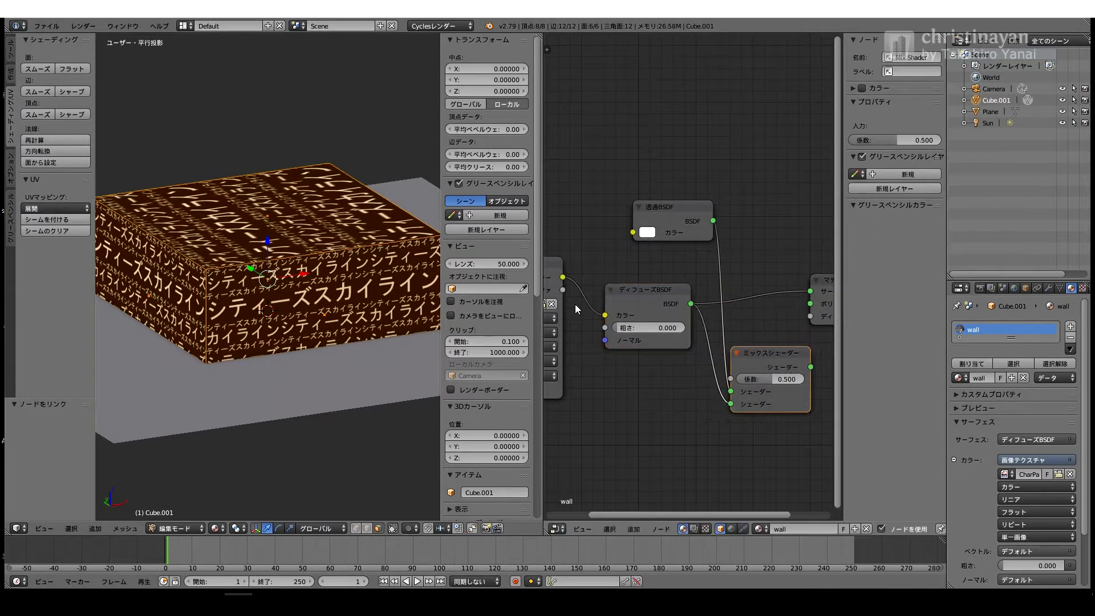
drag(563, 290, 731, 379)
middle_drag(568, 280, 608, 294)
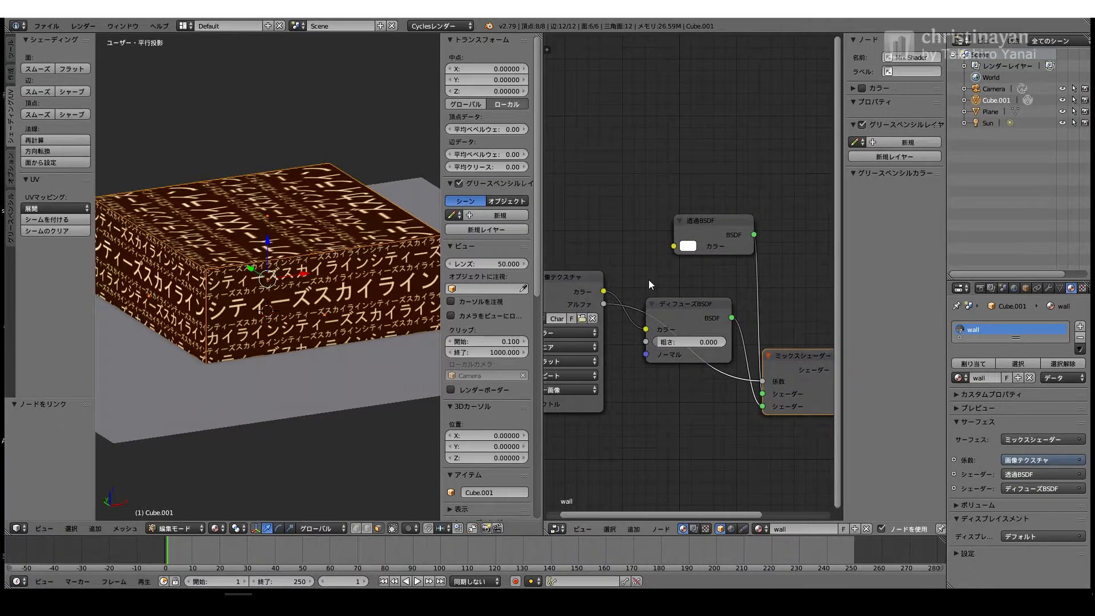
Step: Preview the scene in rendered shading and raise the box to a global median Z of 16
key(shift+z)
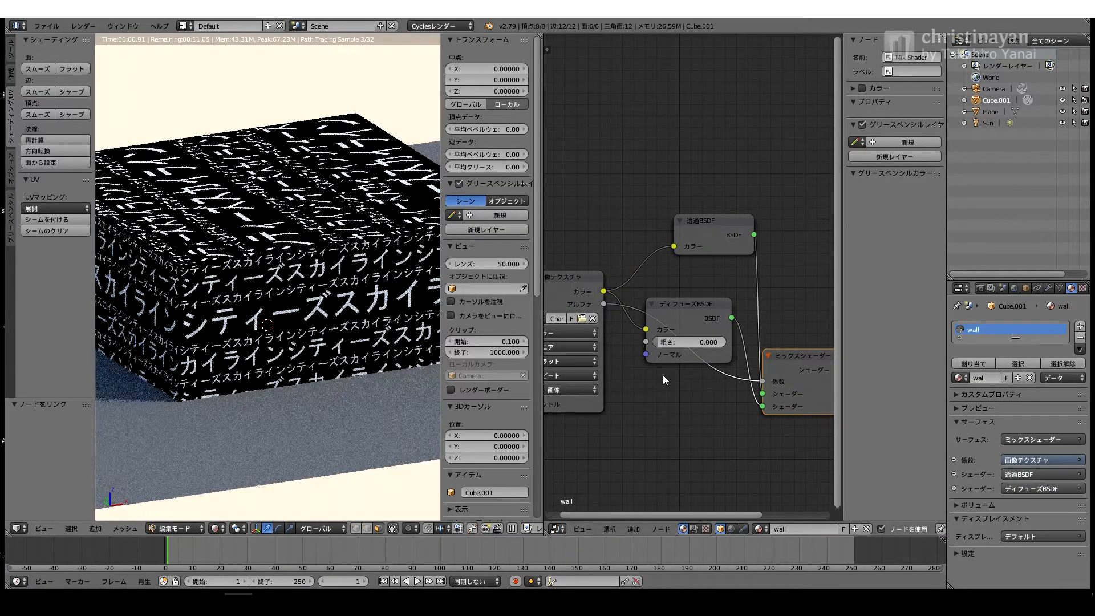
drag(483, 93, 573, 92)
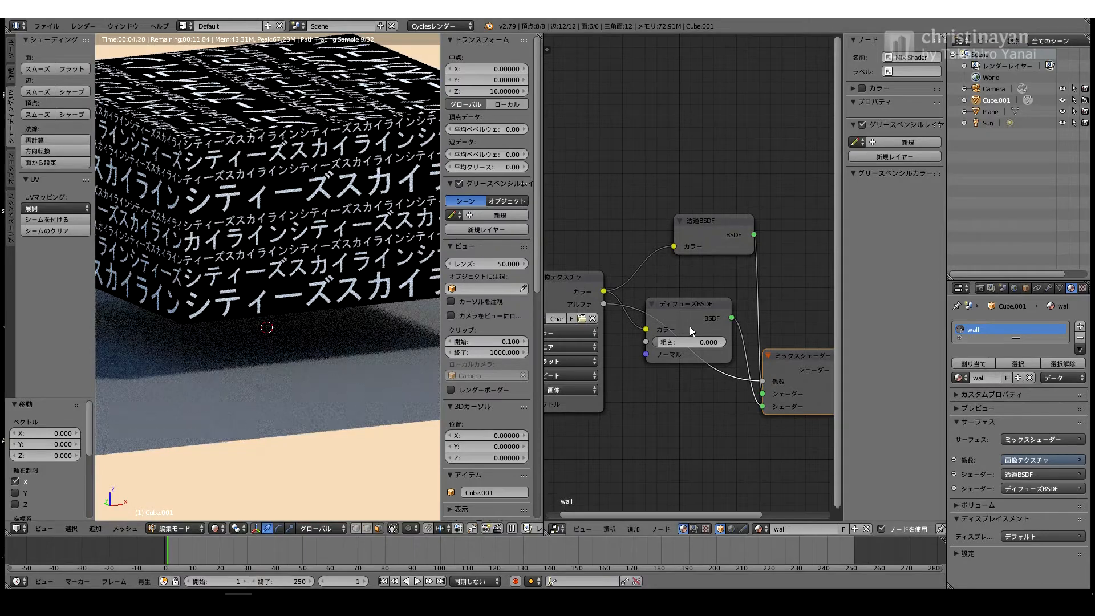
scroll(689, 326, down, 3)
Step: Connect the image texture's colour to the Mix Shader's factor and space the Diffuse and Transparent BSDF nodes apart
drag(702, 305, 687, 307)
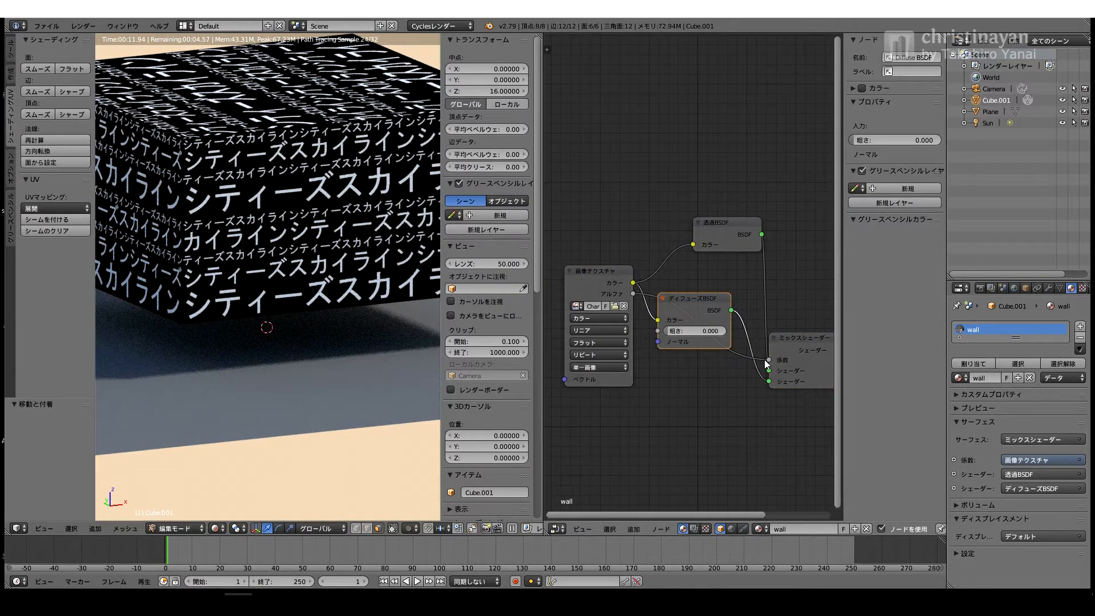
drag(634, 283, 769, 360)
drag(699, 301, 695, 367)
drag(725, 228, 708, 251)
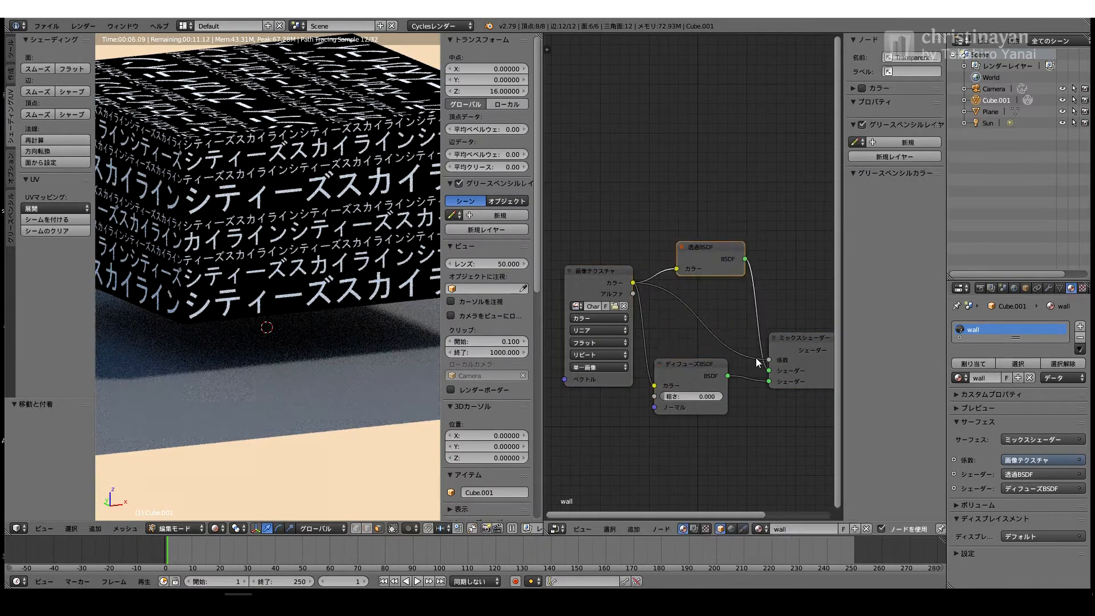
Step: Disconnect the Mix Shader's factor input and reposition the neighbouring nodes
drag(712, 350, 769, 360)
middle_drag(765, 357, 697, 343)
drag(621, 362, 628, 362)
drag(806, 281, 818, 334)
Step: Disconnect the image texture from the Transparent BSDF's colour input and use plain white for it
middle_drag(691, 268, 727, 277)
drag(664, 268, 634, 308)
click(661, 289)
click(701, 229)
drag(720, 263, 655, 263)
key(ctrl+z)
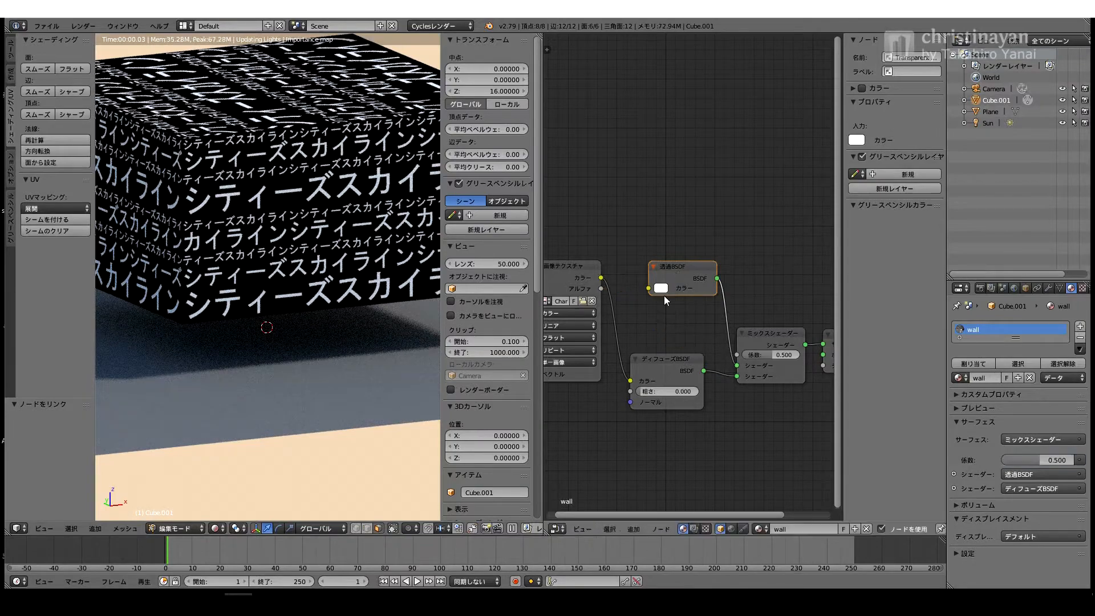
Step: Move the Transparent BSDF closer to the Diffuse BSDF and drive the Mix Shader's factor with the image texture's colour
drag(677, 271, 664, 297)
drag(772, 355, 805, 354)
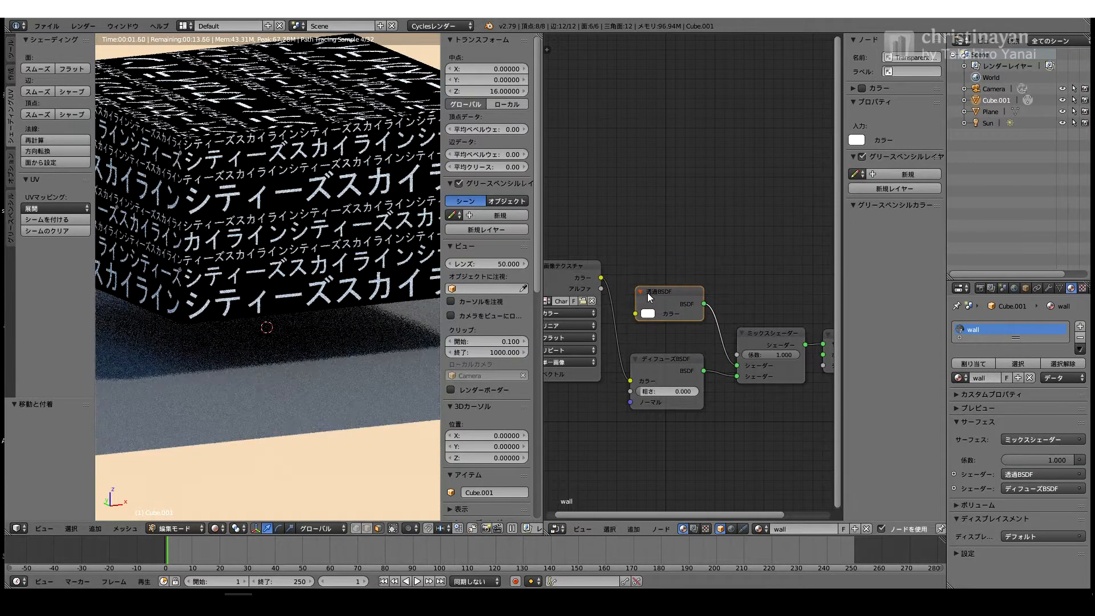
drag(601, 278, 737, 355)
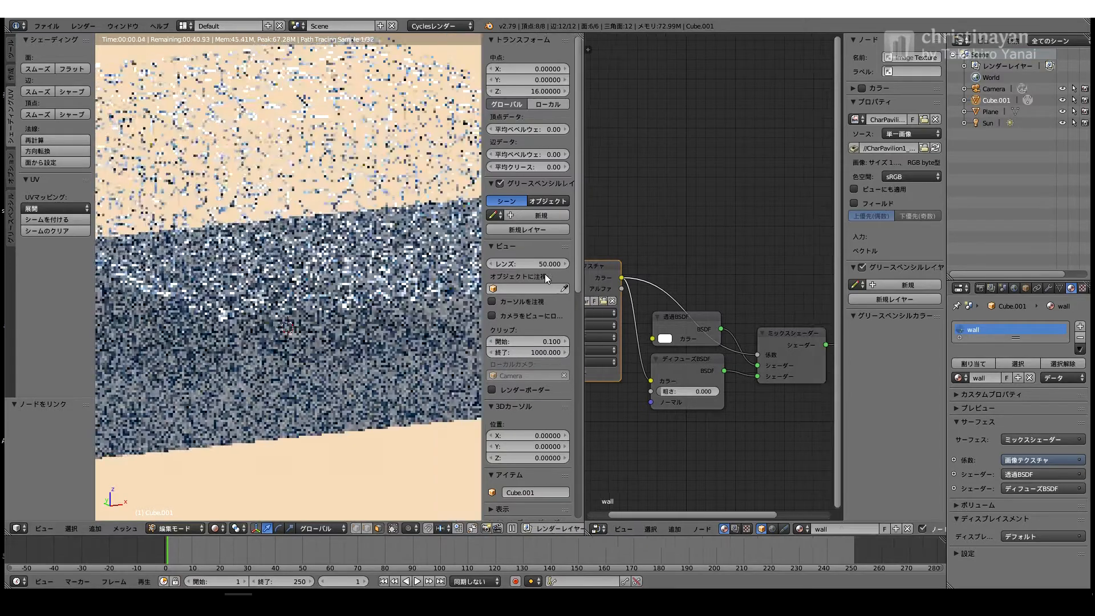
Step: Widen the 3D view in Material shading and switch the node editor back to the UV/Image editor
scroll(231, 343, down, 2)
drag(543, 252, 606, 257)
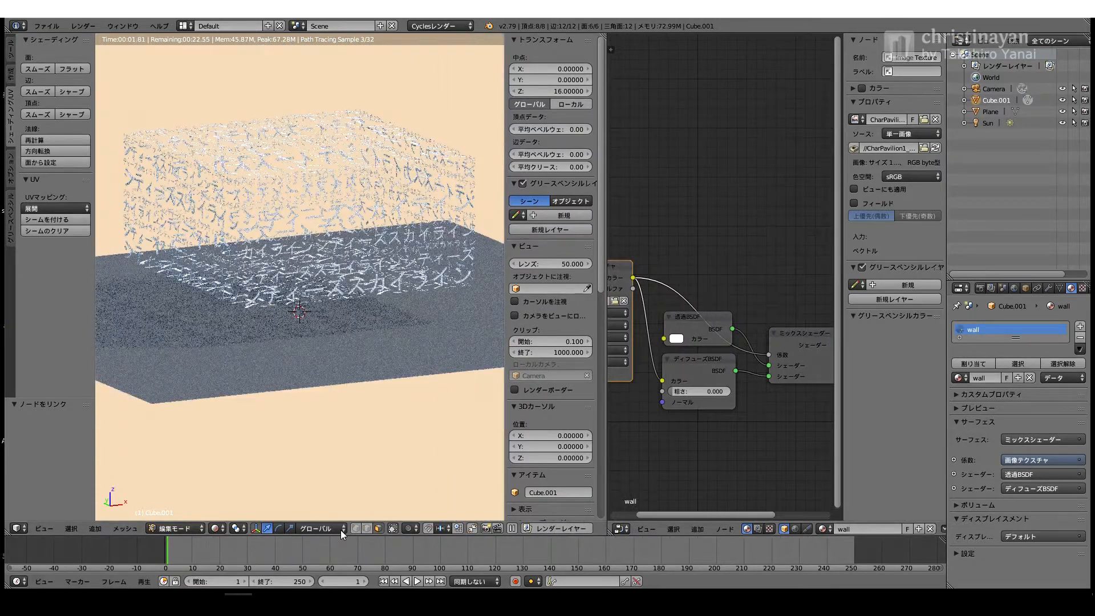
click(214, 528)
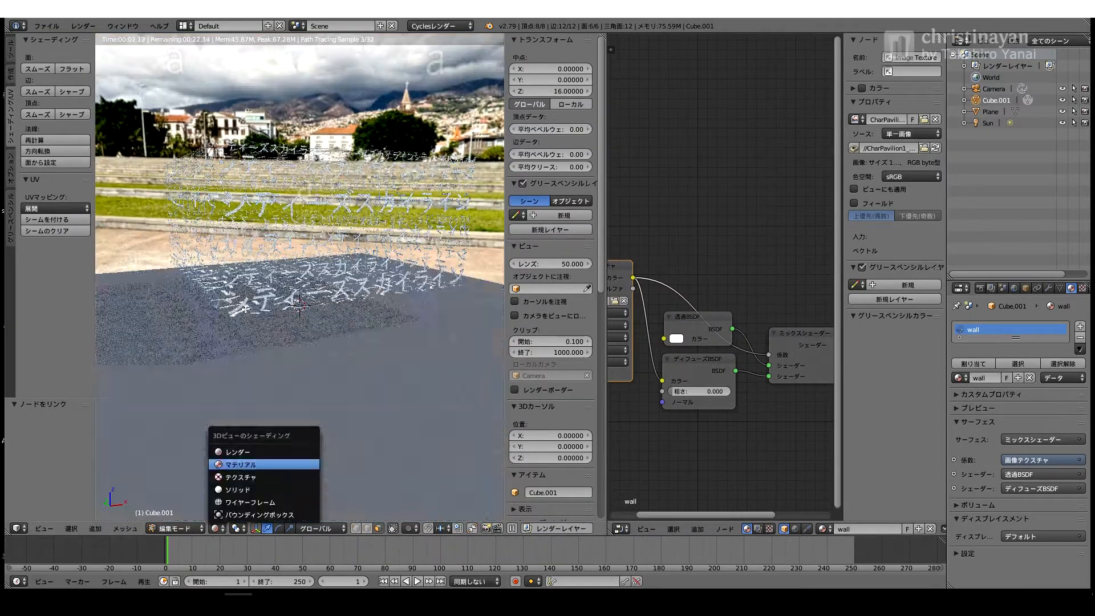
click(260, 465)
click(619, 530)
click(631, 441)
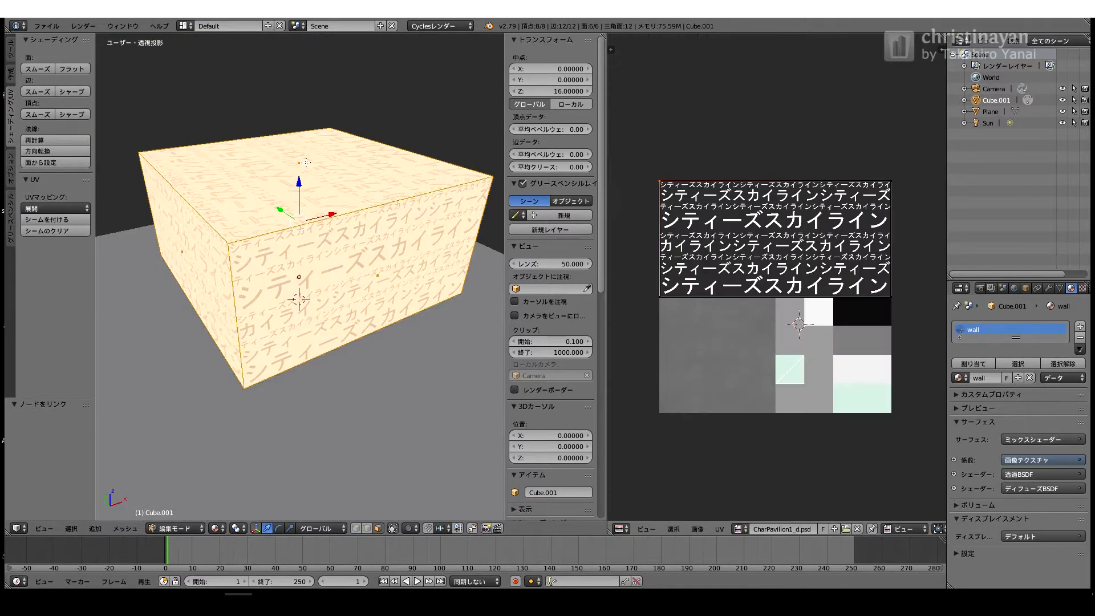
Step: Snap the left UV corners of the box's top face to the middle of the lettering area
right_drag(661, 297, 776, 297)
right_drag(660, 182, 776, 182)
Step: Add a second material named concrete and use CharPavilion1_d.psd as its colour image texture
click(1080, 327)
click(1004, 405)
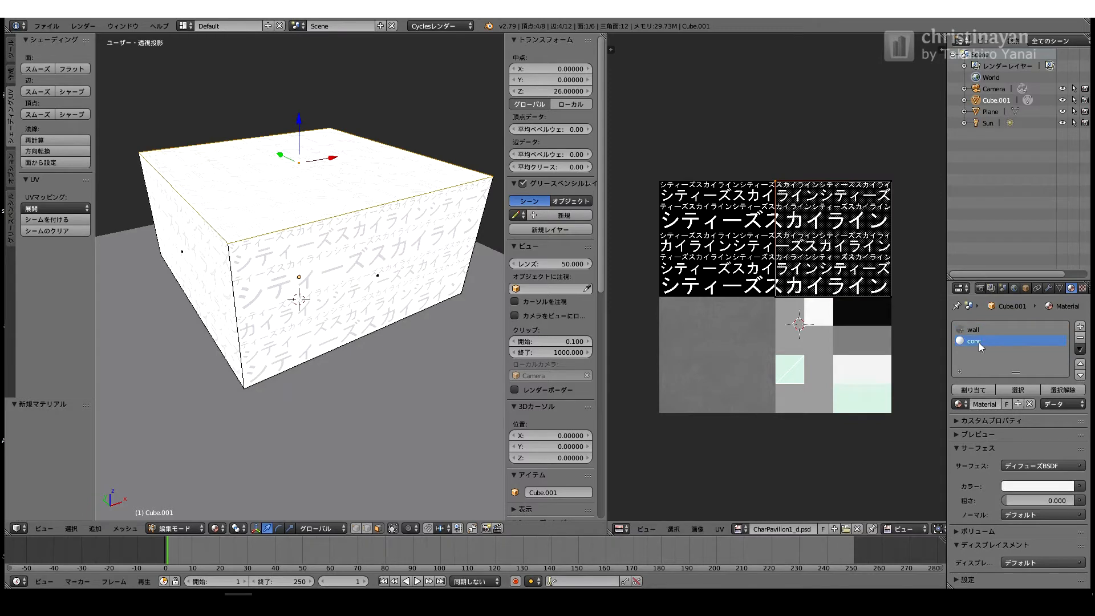
click(1079, 486)
click(908, 383)
click(1006, 501)
click(925, 368)
Step: Scale the top face's UVs down and move them onto the pale patch in the texture's lower part
key(a)
key(a)
key(g)
click(660, 429)
key(Tab)
key(Tab)
key(s)
click(714, 362)
key(g)
click(874, 382)
key(Tab)
Step: Select the box's bottom face, then shrink its UVs and place them beside the pale patch of the texture
middle_drag(281, 281, 255, 289)
key(KP_5)
key(Tab)
right_click(296, 278)
key(g)
click(679, 209)
key(g)
click(764, 322)
key(a)
key(a)
key(s)
key(g)
click(834, 389)
key(Tab)
Step: Select the box's four side faces and subdivide them
middle_drag(421, 256, 358, 326)
key(Tab)
right_click(371, 265)
shift+right_click(240, 259)
middle_drag(320, 274, 103, 286)
shift+right_click(245, 274)
shift+right_click(388, 265)
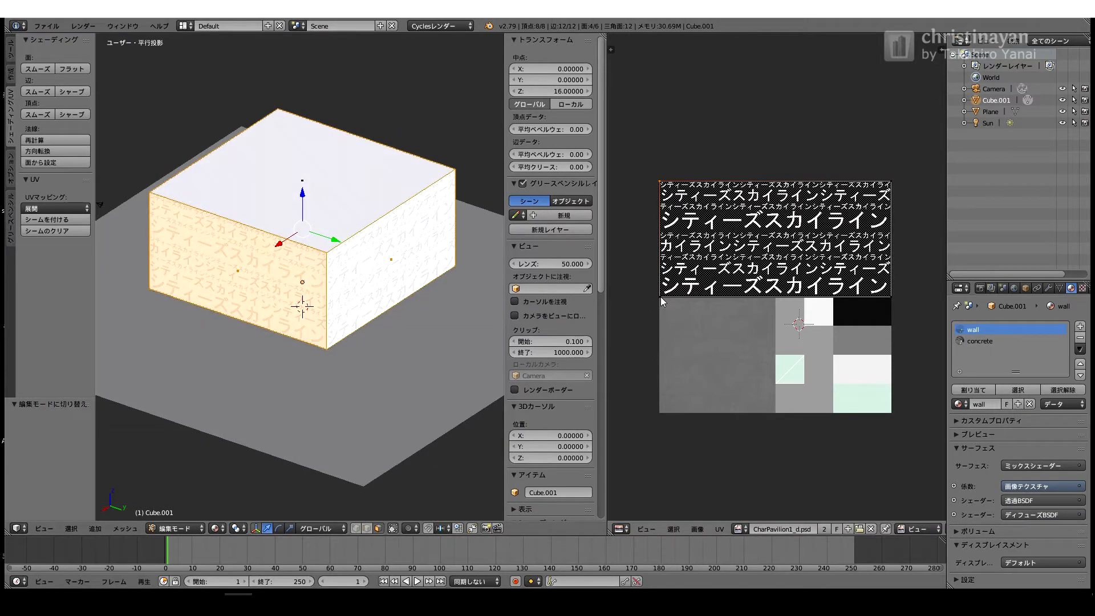
middle_drag(374, 295, 315, 252)
click(10, 50)
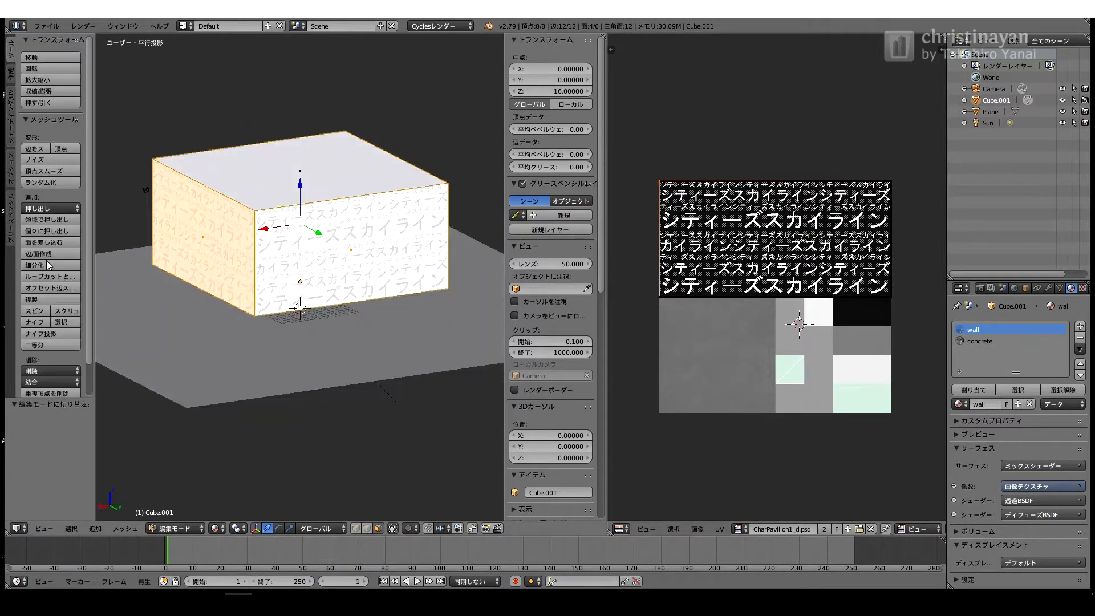
click(45, 266)
Step: Merge the top's subdivided pieces into a single face
key(a)
right_click(284, 191)
key(f)
Step: Enable backface culling and merge the underside's pieces into a single face
middle_drag(323, 154, 331, 122)
scroll(542, 396, down, 10)
click(517, 313)
scroll(320, 280, up, 3)
shift+right_click(329, 290)
key(f)
Step: Select all the subdivided side faces and snap their central UV point to the lower-right corner of the lettering area
middle_drag(330, 321, 266, 337)
right_click(204, 192)
shift+right_click(393, 191)
shift+right_click(393, 279)
middle_drag(228, 256, 353, 280)
key(b)
drag(200, 191, 462, 333)
middle_drag(445, 314, 274, 317)
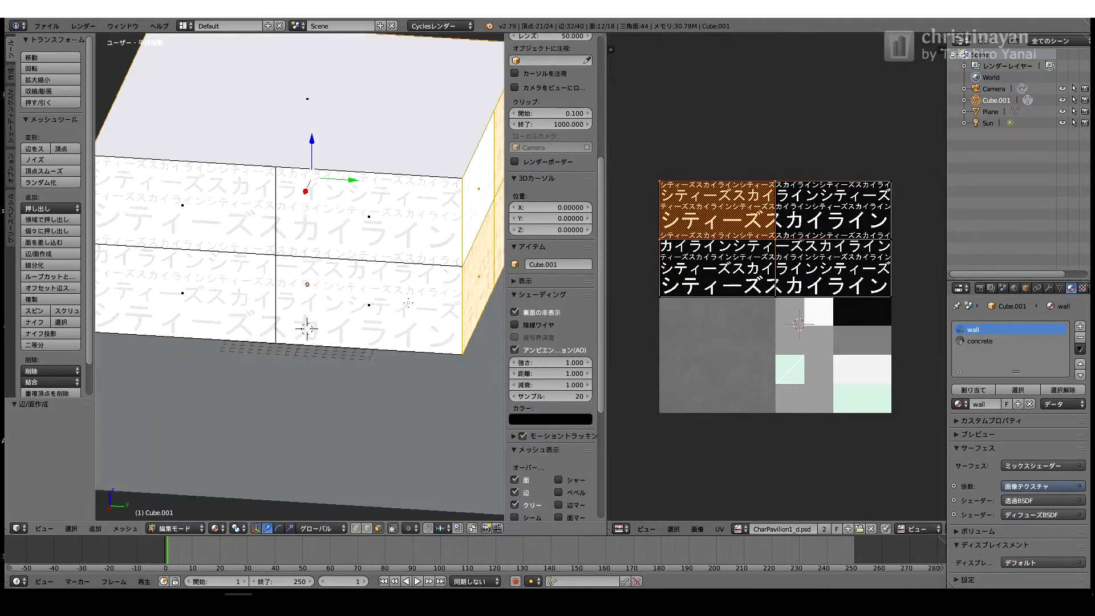
key(b)
drag(148, 186, 406, 328)
click(839, 269)
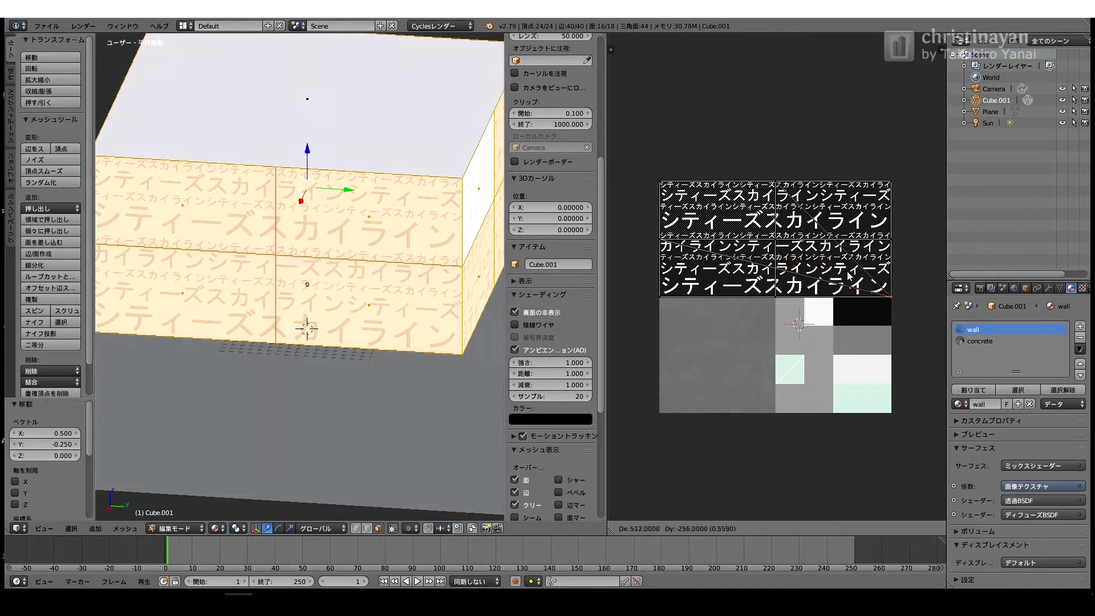
Step: Try to fit the side faces' UVs into the lettering area by repositioning their upper-right and left points
key(g)
key(g)
click(886, 182)
key(b)
drag(676, 226, 639, 254)
key(g)
click(639, 311)
middle_drag(388, 301, 344, 299)
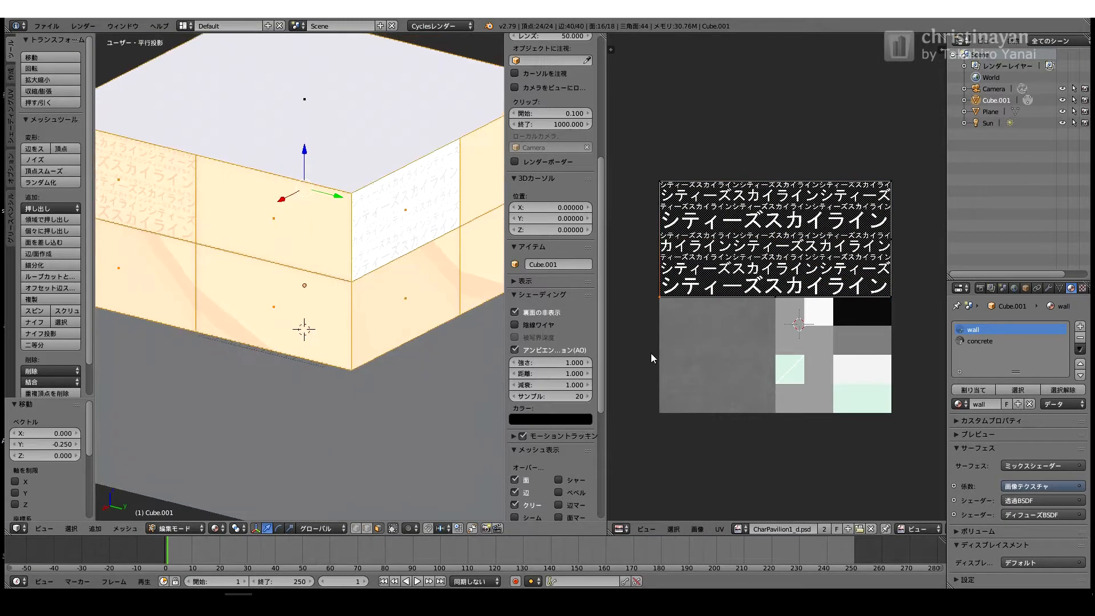
Step: Reset the side faces' UVs and snap their lower-left and lower-right corner points to the bottom edge of the lettering area
key(u)
key(a)
key(r)
click(810, 399)
key(a)
key(b)
drag(634, 399, 677, 425)
key(g)
click(678, 311)
key(a)
key(b)
drag(922, 442, 873, 402)
key(g)
click(713, 305)
key(Tab)
Step: Set the box's dimensions to 48 in X, 48 in Y and 24 in Z
middle_drag(397, 326, 192, 377)
scroll(574, 261, up, 8)
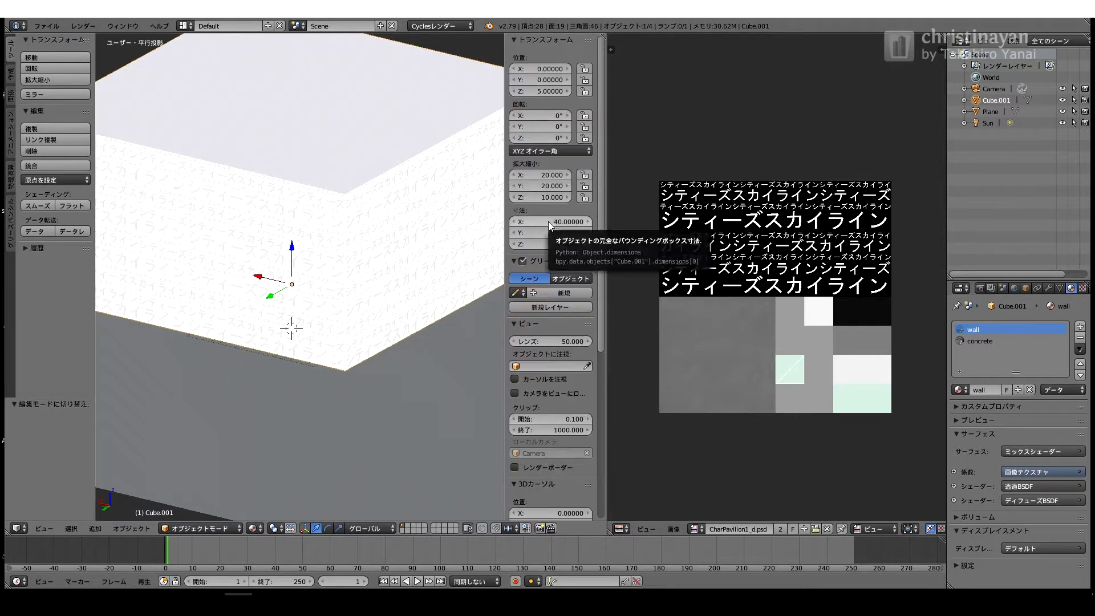
double_click(546, 227)
text(48)
key(Tab)
text(48)
key(Return)
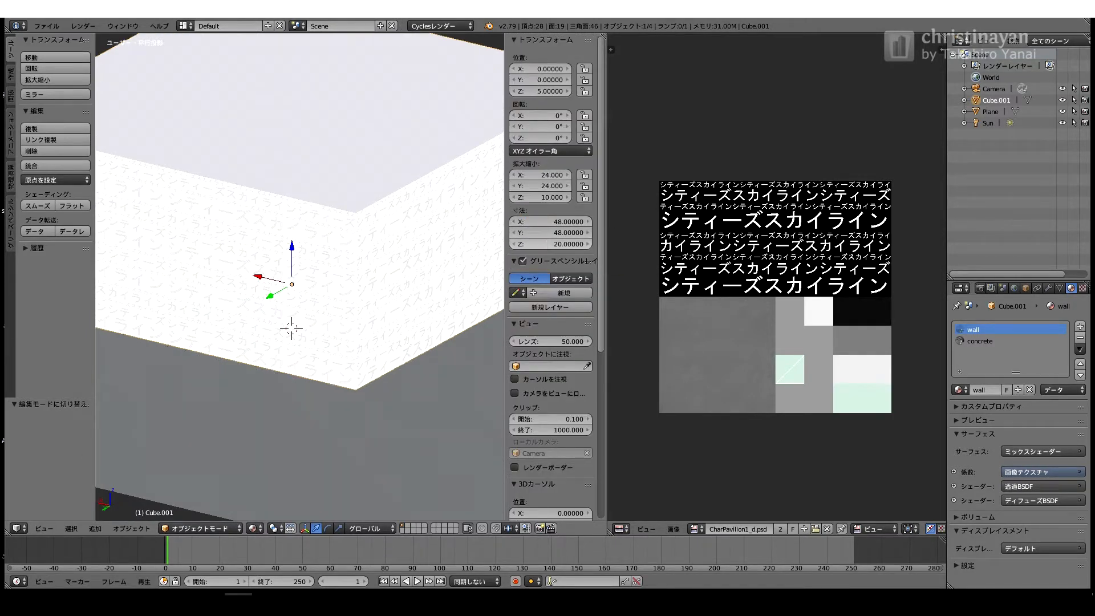
text(24)
key(Return)
Step: Set the box's Z location to -1, after trying 3 and 0
key(KP_1)
text(3)
key(Return)
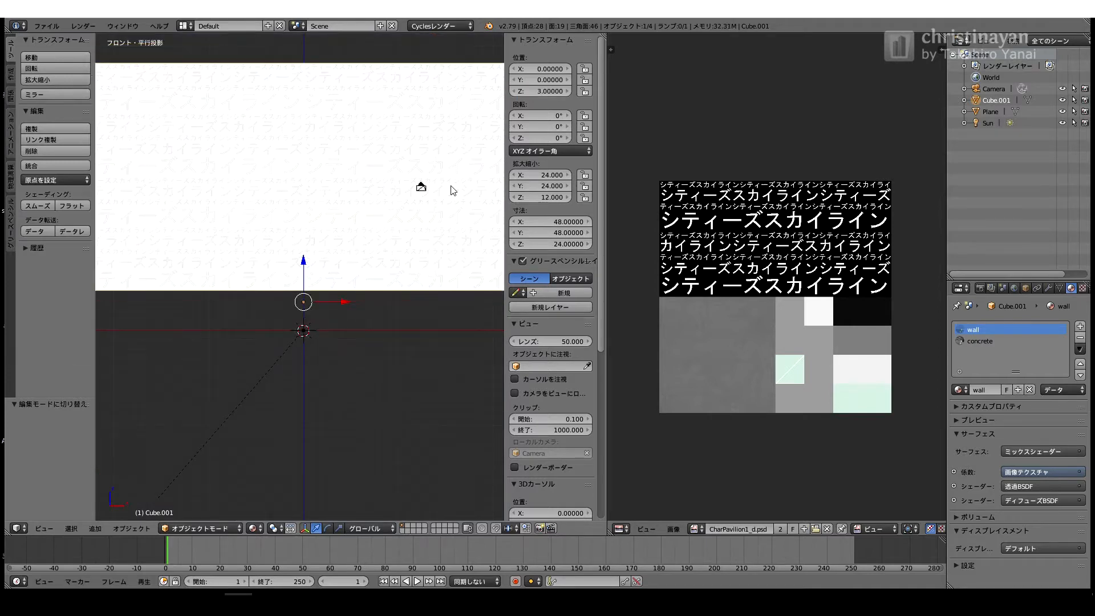
click(548, 90)
text(0)
key(Return)
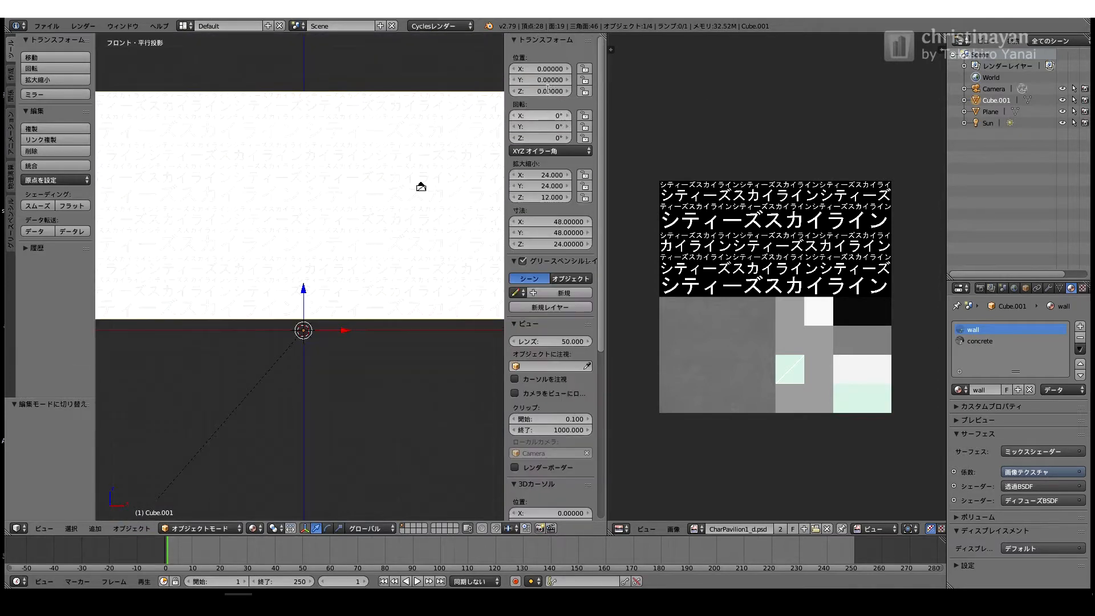
click(548, 90)
text(-1)
key(Return)
Step: Move the box's origin to the 3D cursor and set its Z location to 8
click(132, 529)
mouse_move(196, 476)
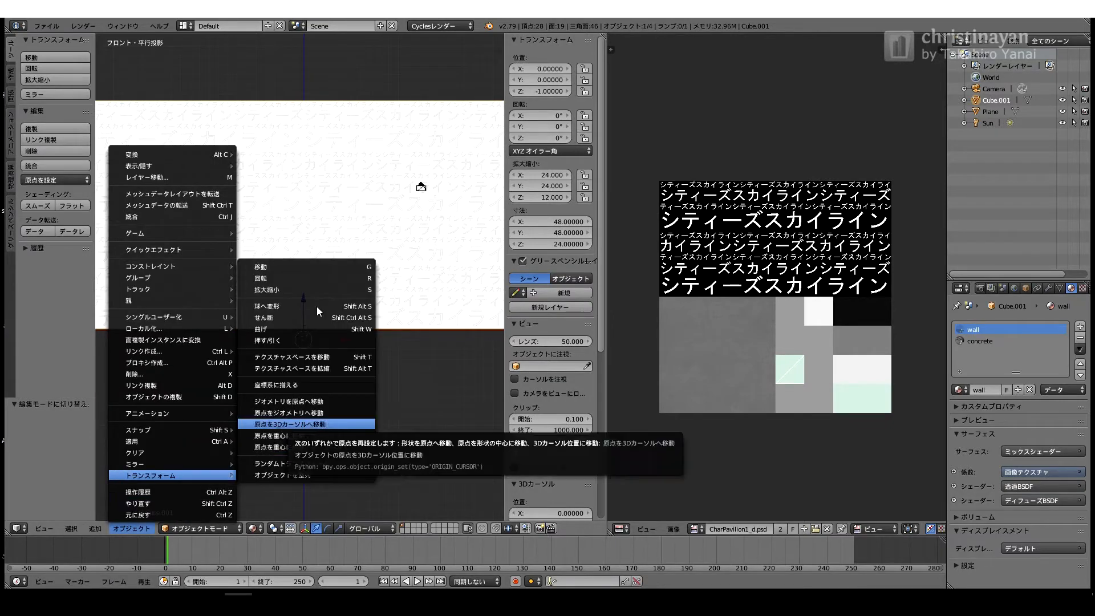
click(306, 424)
middle_drag(303, 319, 242, 348)
click(547, 91)
text(8)
key(Return)
Step: Reposition the camera to about X 45.5, Y -87.9, Z 38.7 and set its Z rotation to 30°
scroll(276, 245, down, 4)
middle_drag(277, 245, 254, 285)
key(KP_0)
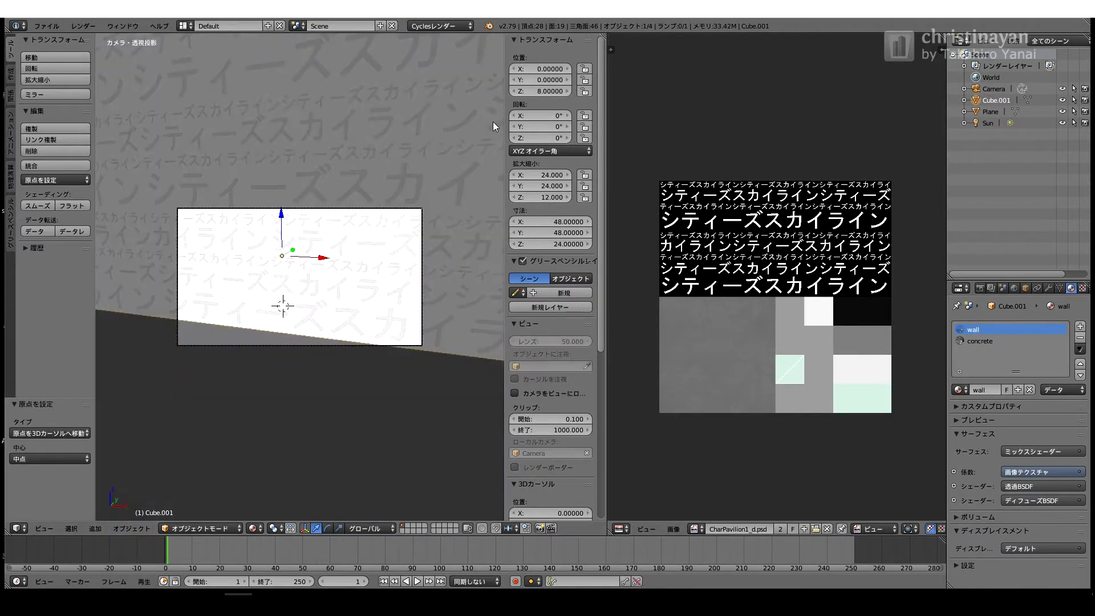
click(997, 89)
mouse_move(542, 80)
mouse_down()
mouse_move(510, 80)
mouse_move(564, 70)
mouse_move(569, 94)
mouse_move(549, 68)
mouse_up()
click(542, 138)
text(30)
key(Return)
Step: Run a test render of the scene and close the render window
middle_drag(278, 316, 275, 324)
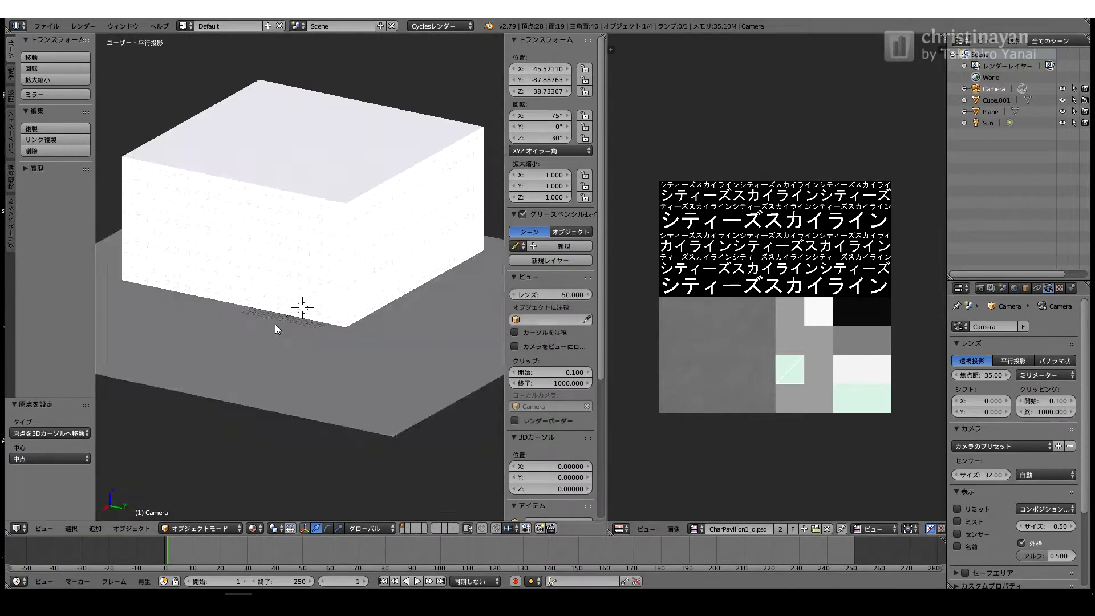
key(F12)
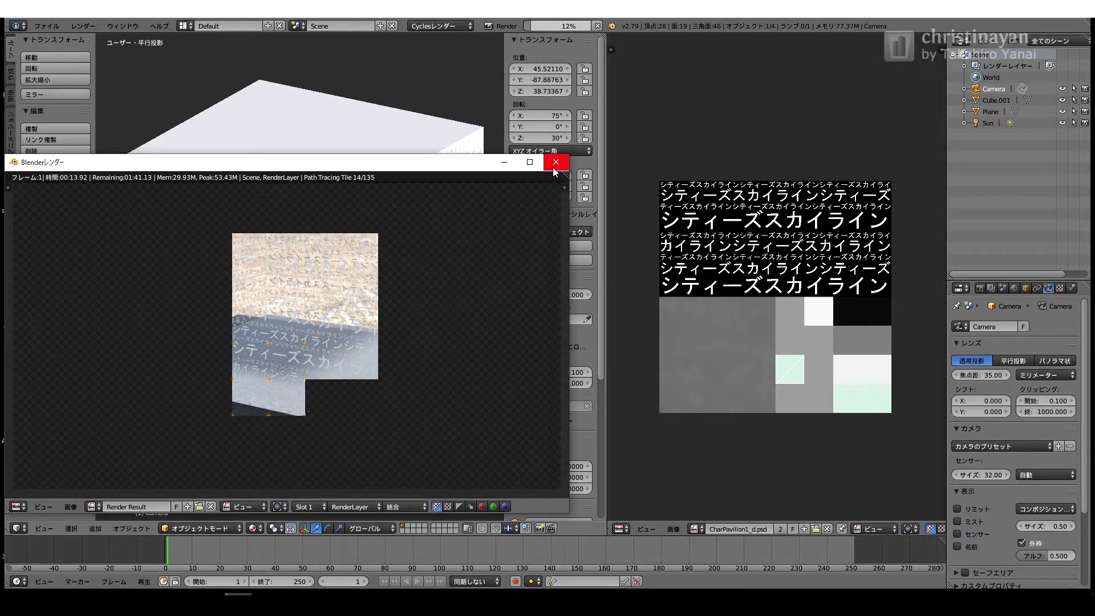
click(555, 166)
Step: Duplicate the lettered box by copy and paste and name the copy body.inner
right_click(239, 172)
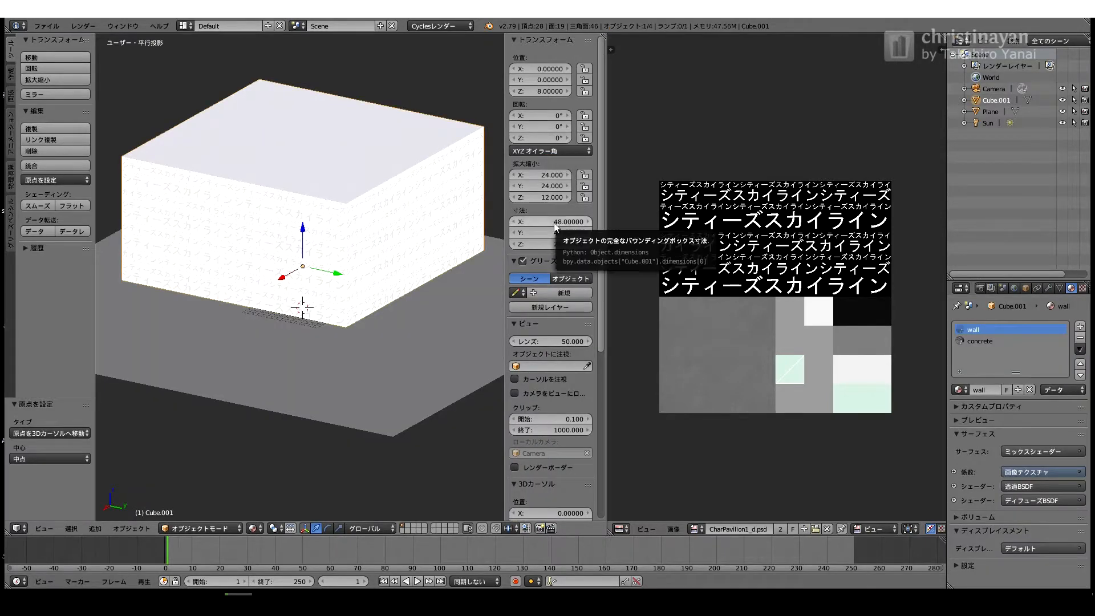
click(13, 79)
click(13, 75)
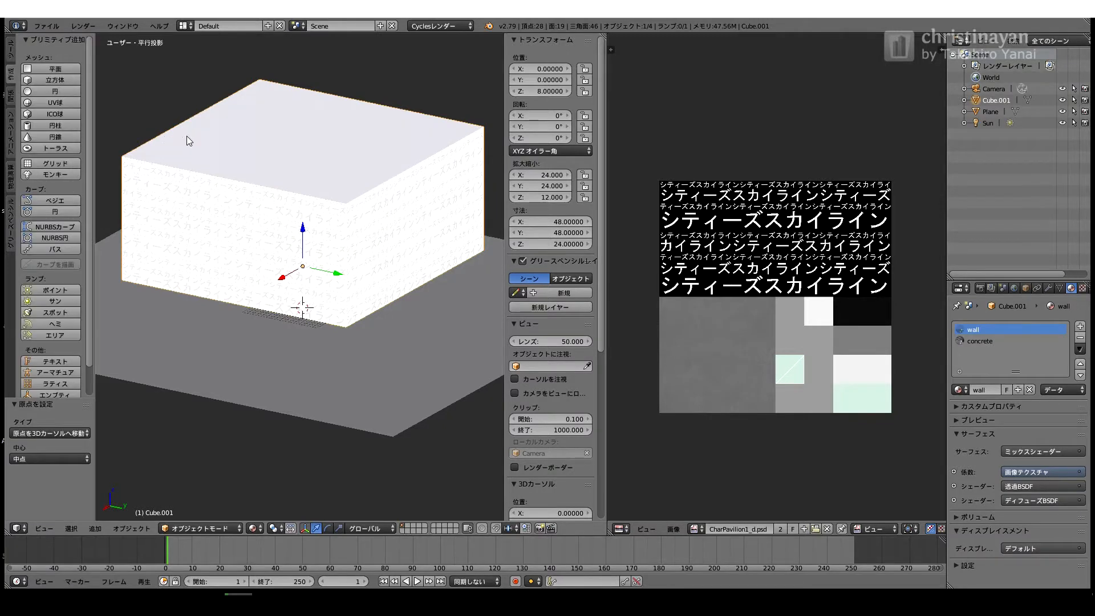
key(ctrl+v)
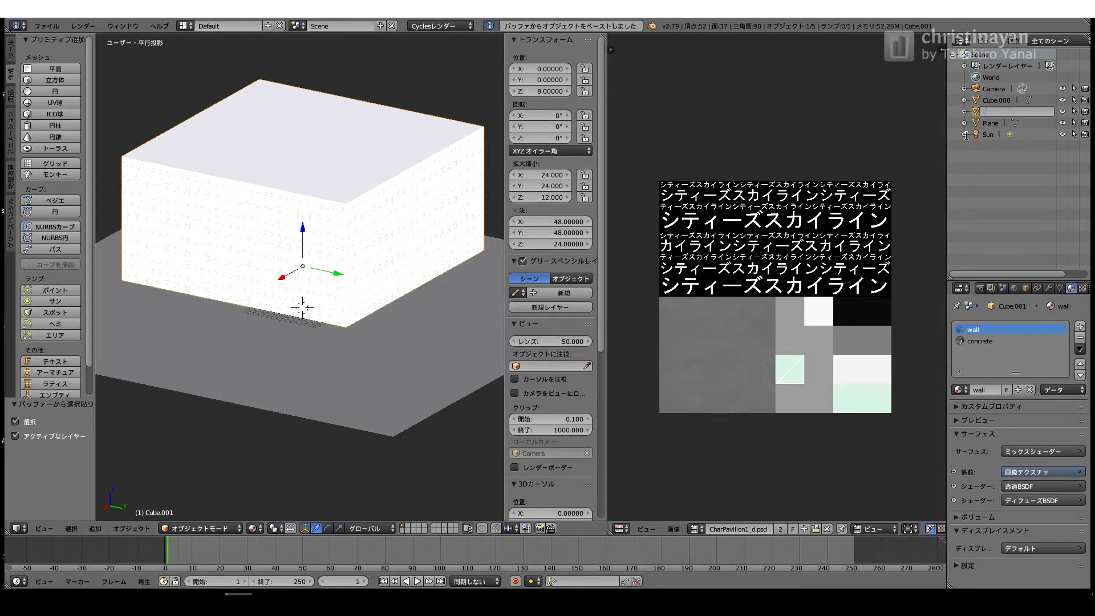
Step: Replace the copy's materials with a new material named glass whose diffuse color uses the CharPavilion1_d.psd image texture
click(1080, 338)
click(1080, 338)
click(998, 364)
click(1080, 446)
click(839, 346)
click(1007, 474)
click(915, 350)
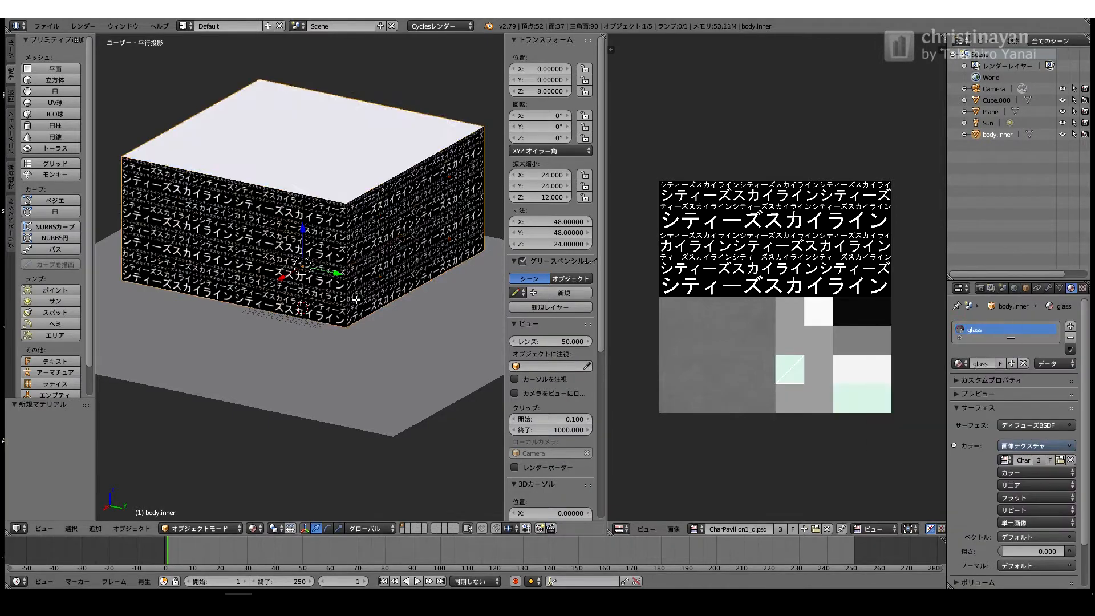
Step: Remap the UVs of all of body.inner's faces and delete the object
key(Tab)
key(a)
key(a)
key(u)
click(333, 300)
key(Tab)
key(x)
click(224, 235)
Step: Add a cube, size it to 44 × 44 × 20 and raise it 20 along Z inside the lettered box
click(55, 80)
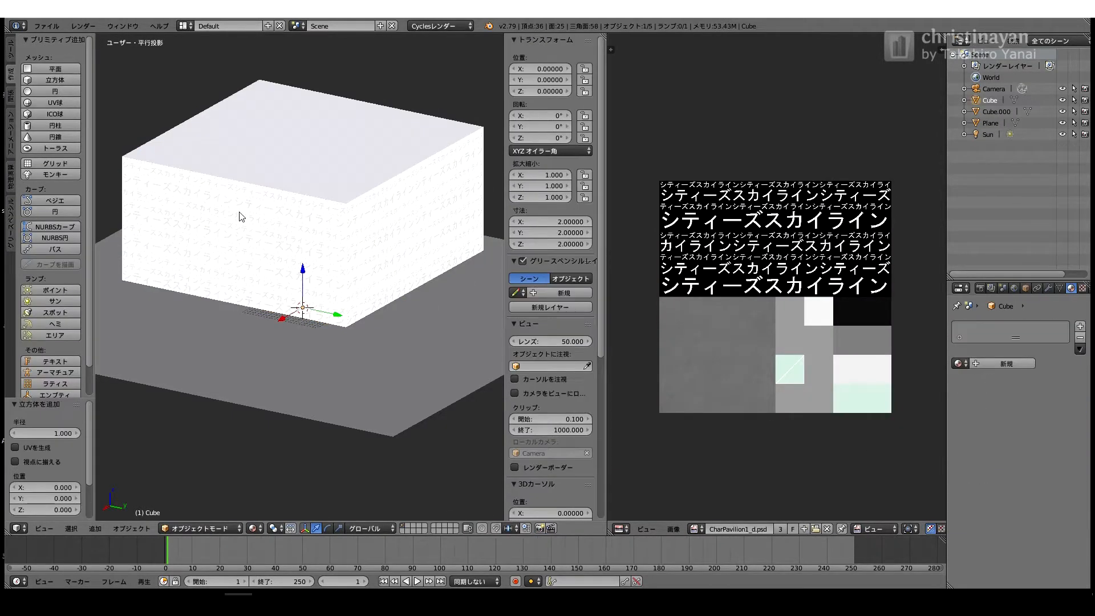
right_click(240, 215)
key(KP_1)
click(519, 223)
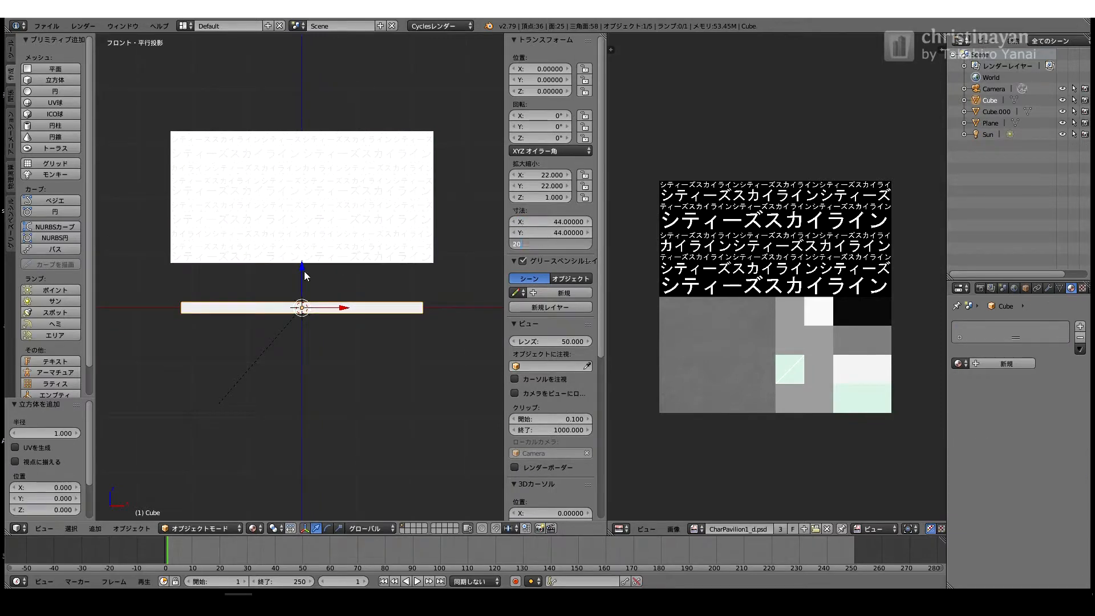
text(20)
key(Return)
key(g)
key(z)
key(Return)
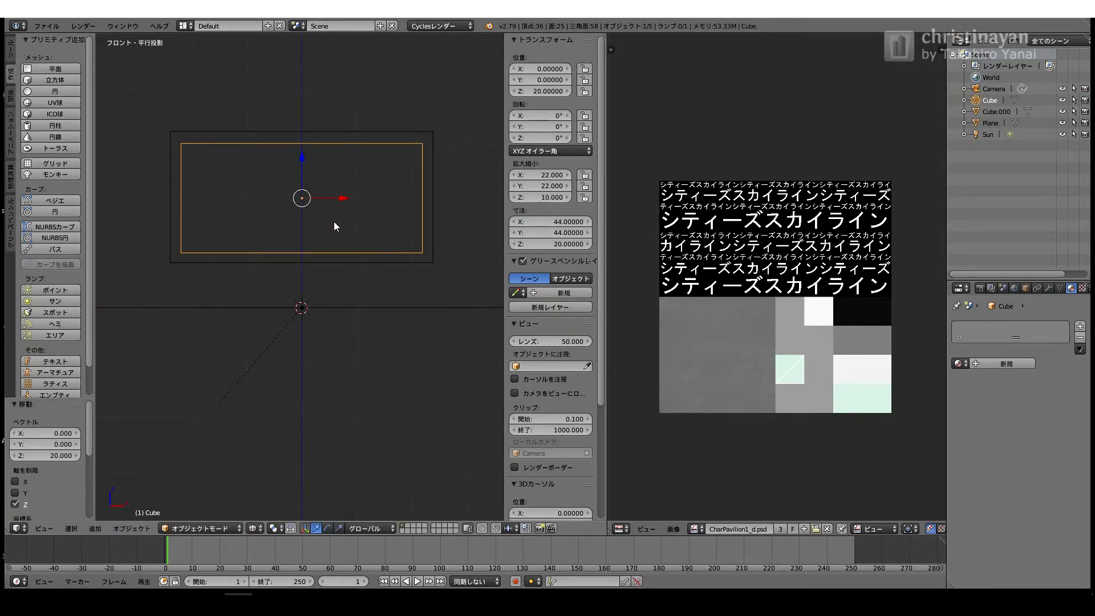
Step: Enter edit mode on the inner cube and give it the glass material
middle_drag(334, 226, 273, 266)
key(Tab)
click(961, 364)
click(934, 417)
Step: Try a Glass BSDF surface on the glass material and preview it in rendered shading
click(1008, 440)
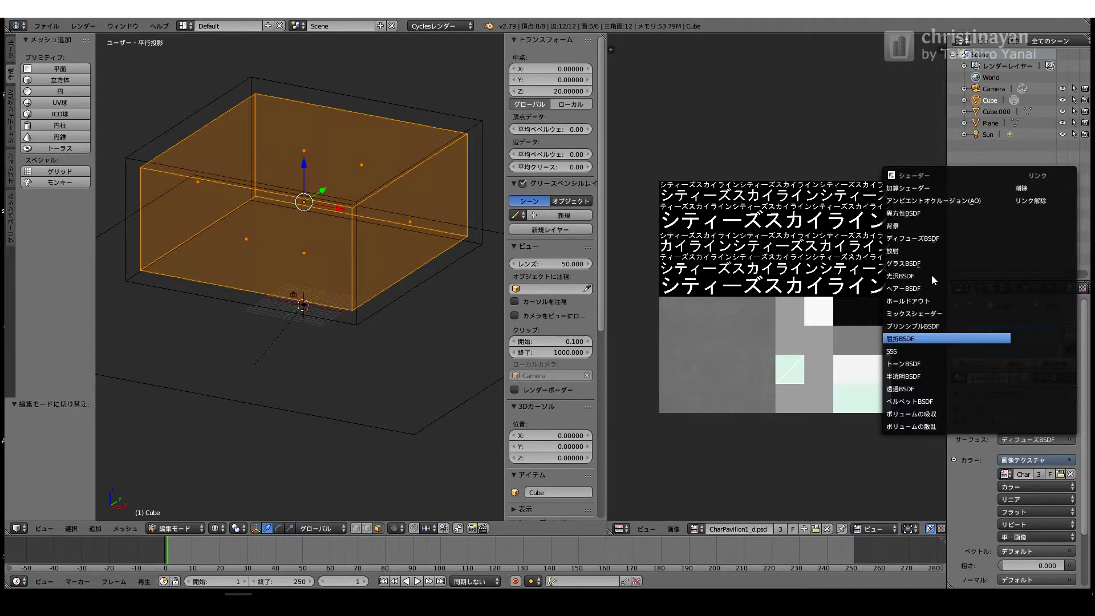
click(980, 409)
scroll(980, 534, down, 2)
click(218, 529)
click(246, 450)
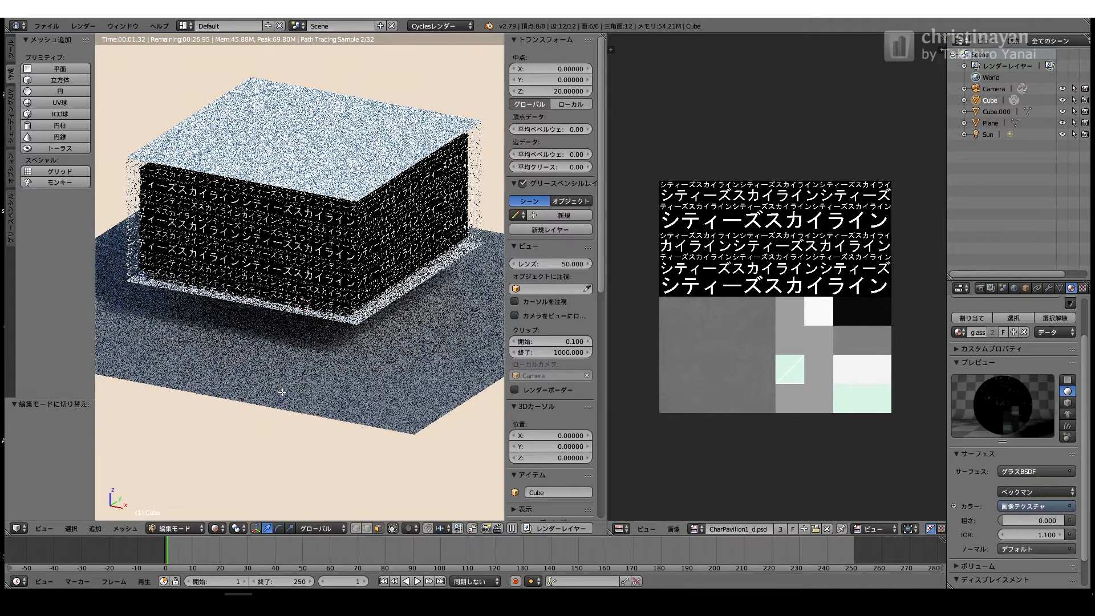
Step: Change the glass material's surface to Glossy BSDF and set its roughness to 0.01
middle_drag(623, 413, 615, 401)
scroll(1021, 490, up, 2)
click(1033, 516)
click(925, 355)
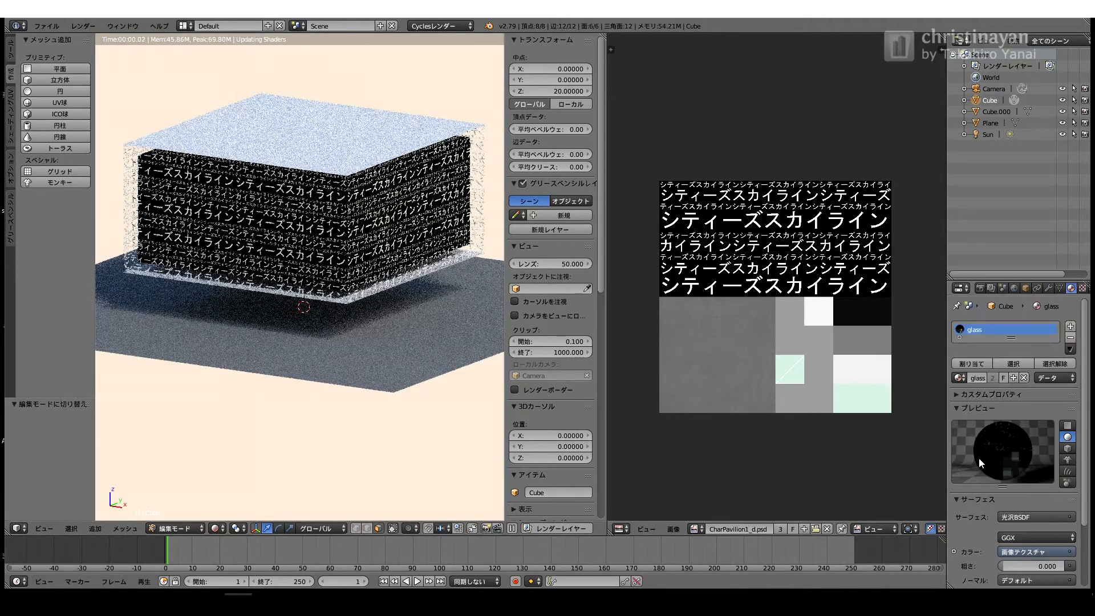
scroll(979, 458, down, 3)
double_click(1027, 502)
text(0.01)
key(Return)
scroll(264, 326, up, 5)
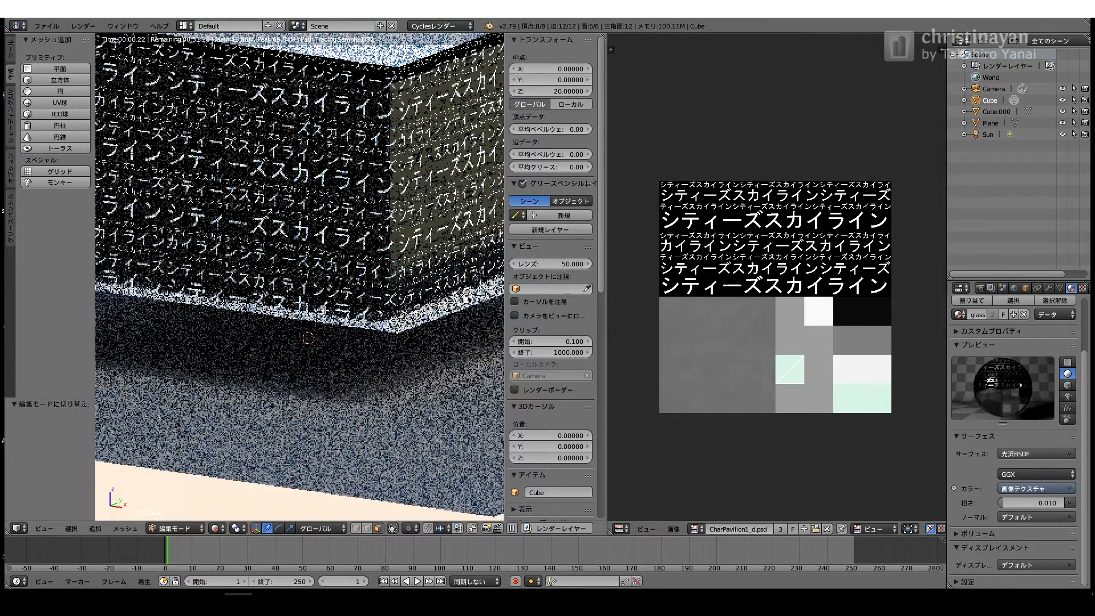
Step: Hide the outer box, remap the inner cube's UVs and shrink them by a factor of 0.1 onto the pale-green swatch
key(Tab)
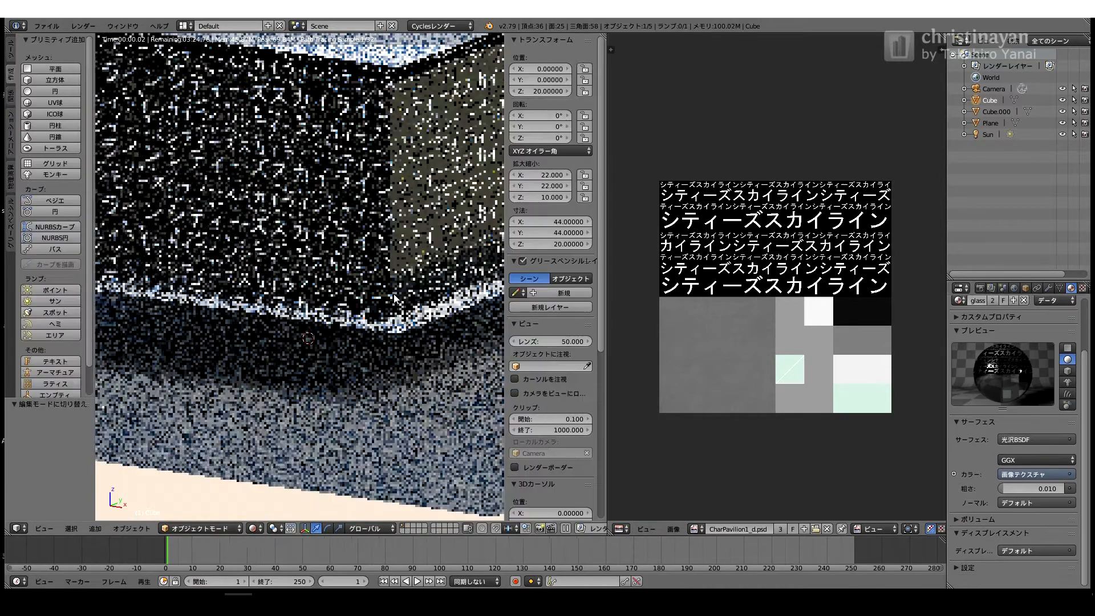
click(254, 529)
click(275, 489)
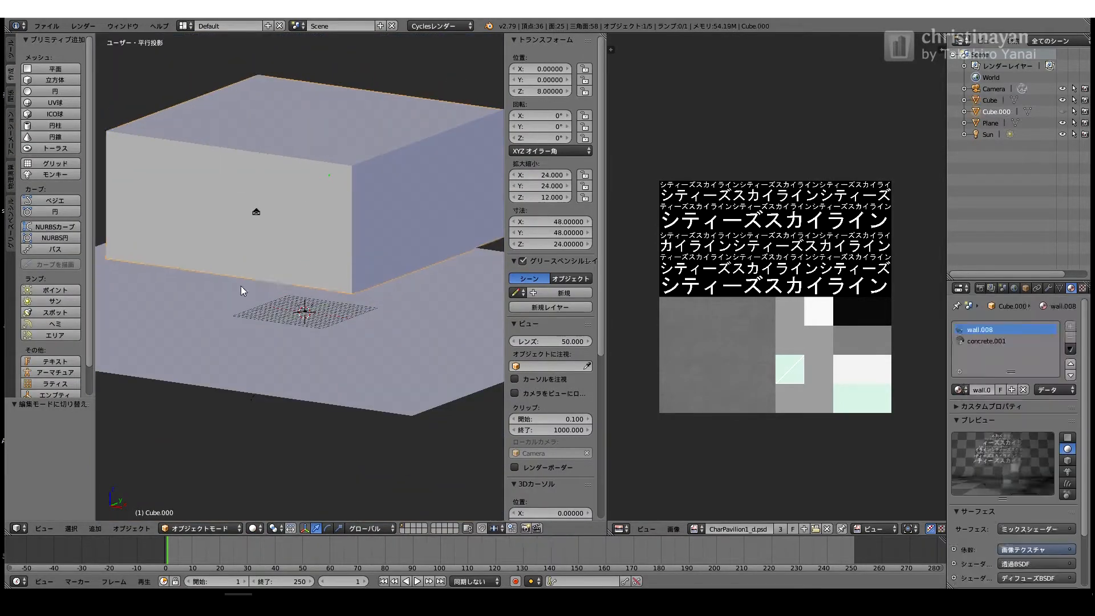
key(Tab)
key(u)
click(280, 256)
key(s)
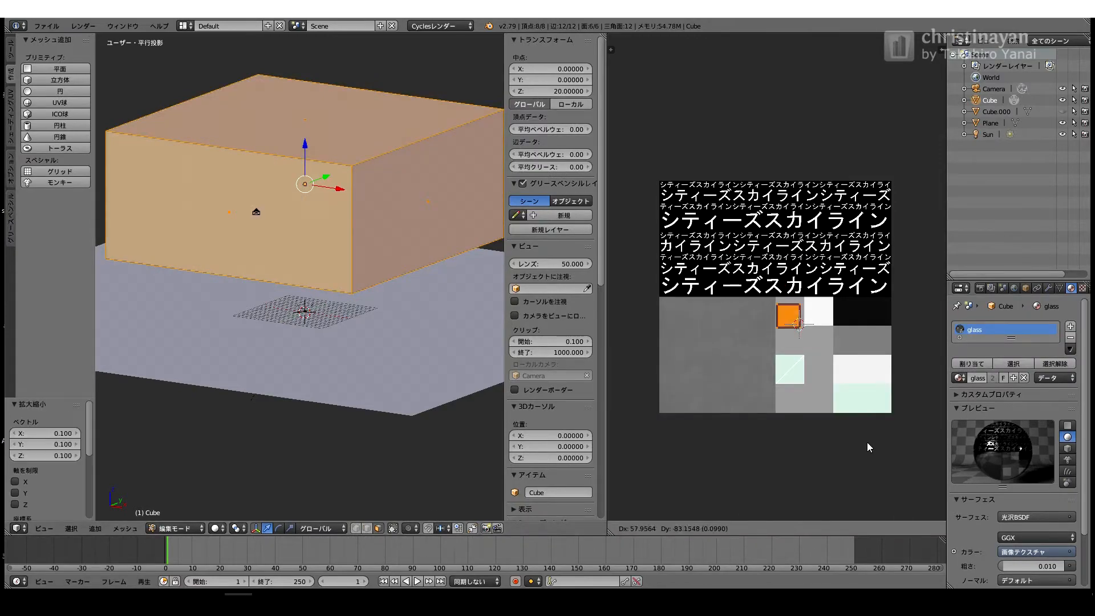
click(869, 495)
key(Tab)
Step: Show the outer box again and display the model in rendered shading
click(254, 528)
click(259, 460)
click(254, 529)
click(261, 438)
click(1062, 112)
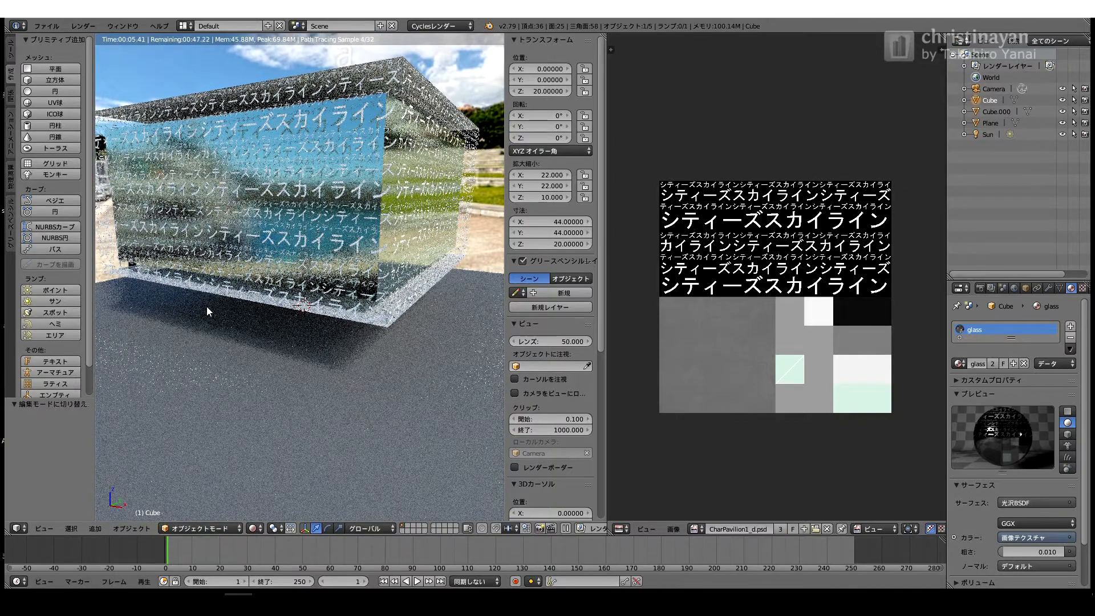
Step: Set the inner cube's Z dimension to 24
click(550, 245)
text(24)
key(Return)
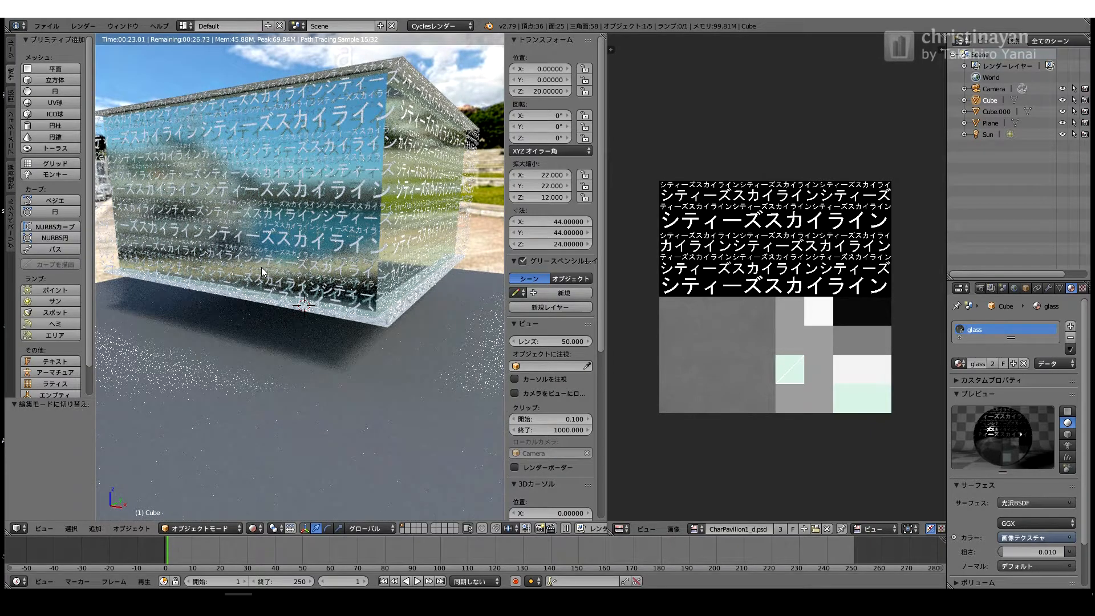
Step: Inspect the rendered lettering walls up close and from a distance, and switch back to material shading
scroll(260, 262, up, 5)
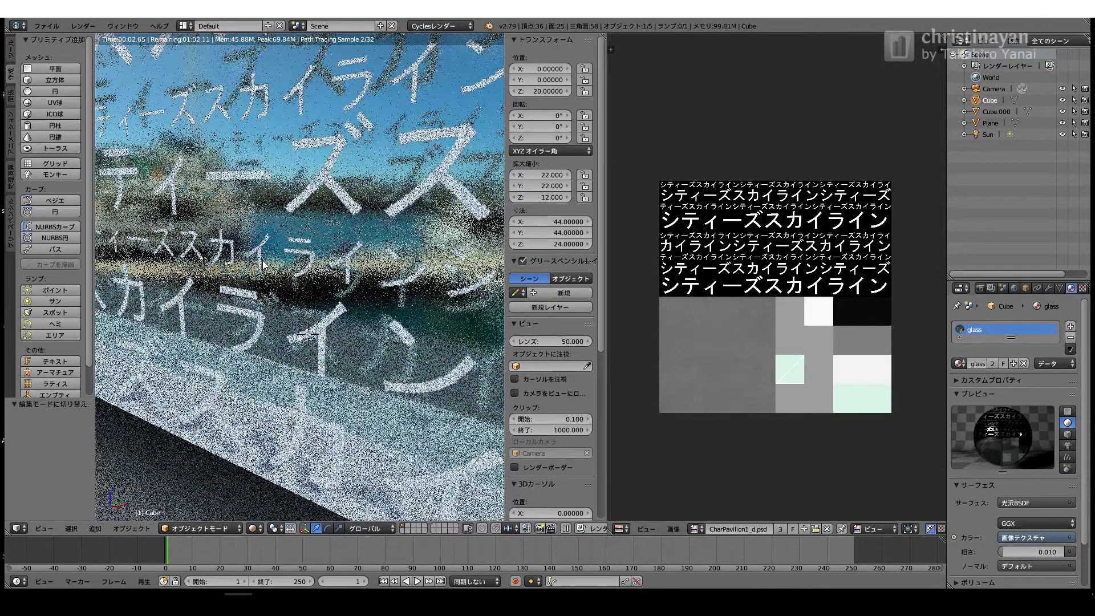
scroll(263, 261, down, 5)
middle_drag(335, 243, 332, 271)
scroll(320, 297, down, 3)
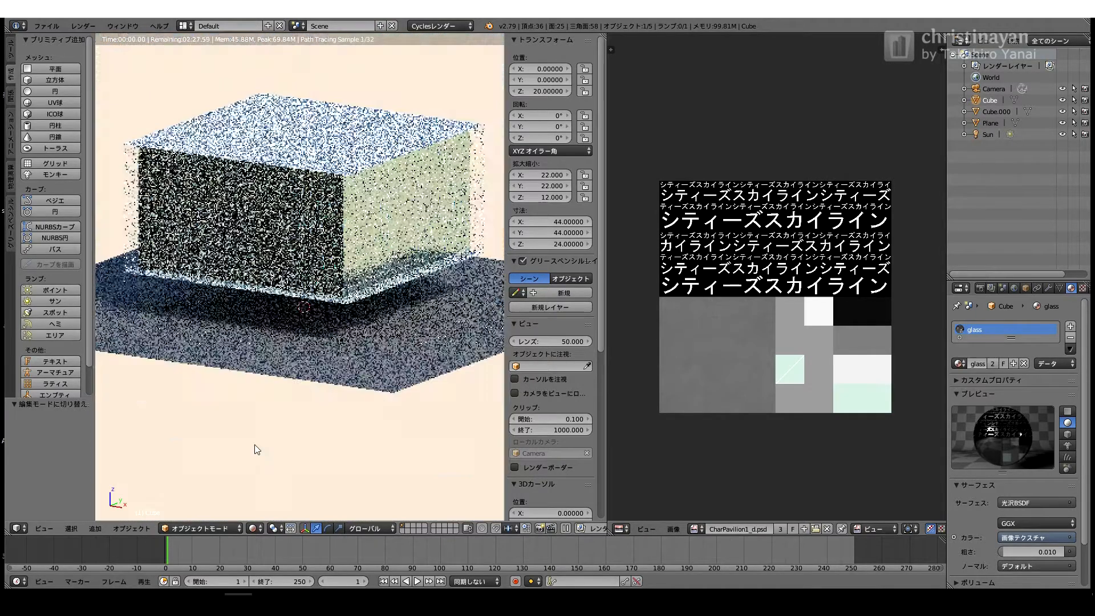
scroll(256, 448, up, 3)
click(255, 528)
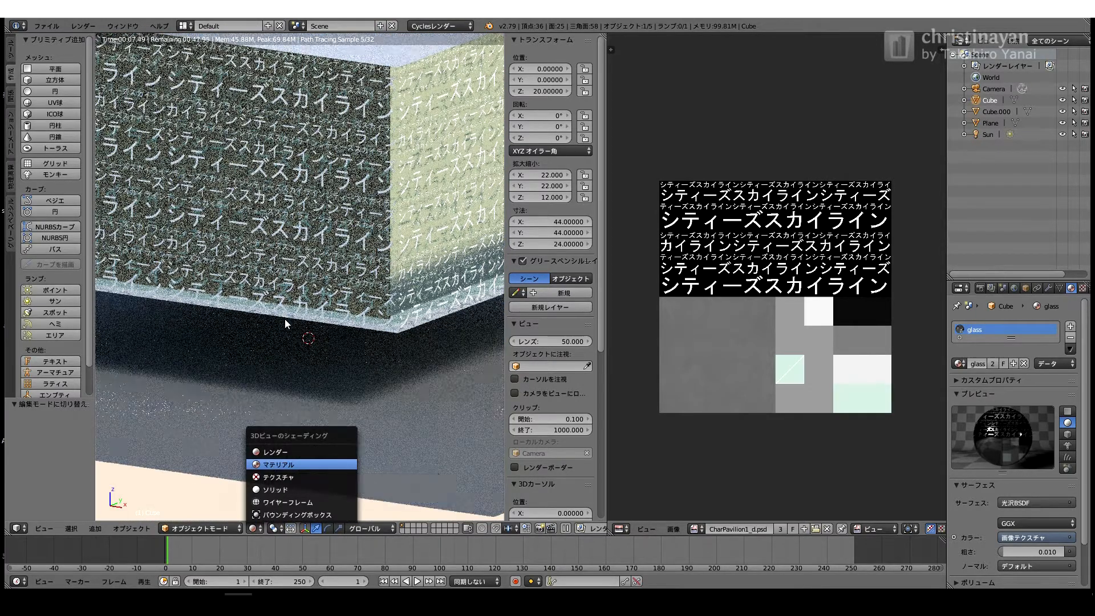
click(268, 464)
Step: Duplicate the outer lettered box by copy and paste and name the copy body.char
scroll(328, 281, up, 4)
scroll(326, 342, down, 2)
mouse_move(372, 310)
middle_down()
mouse_move(323, 317)
mouse_move(379, 313)
middle_up()
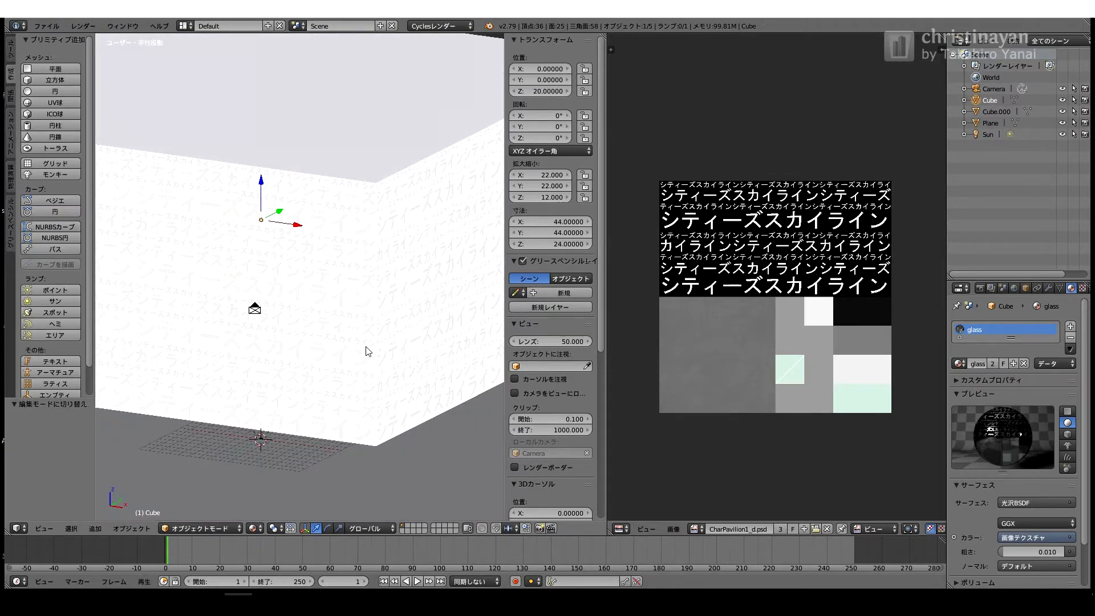
shift+middle_drag(309, 314, 171, 313)
scroll(333, 251, up, 2)
right_click(333, 251)
key(ctrl+c)
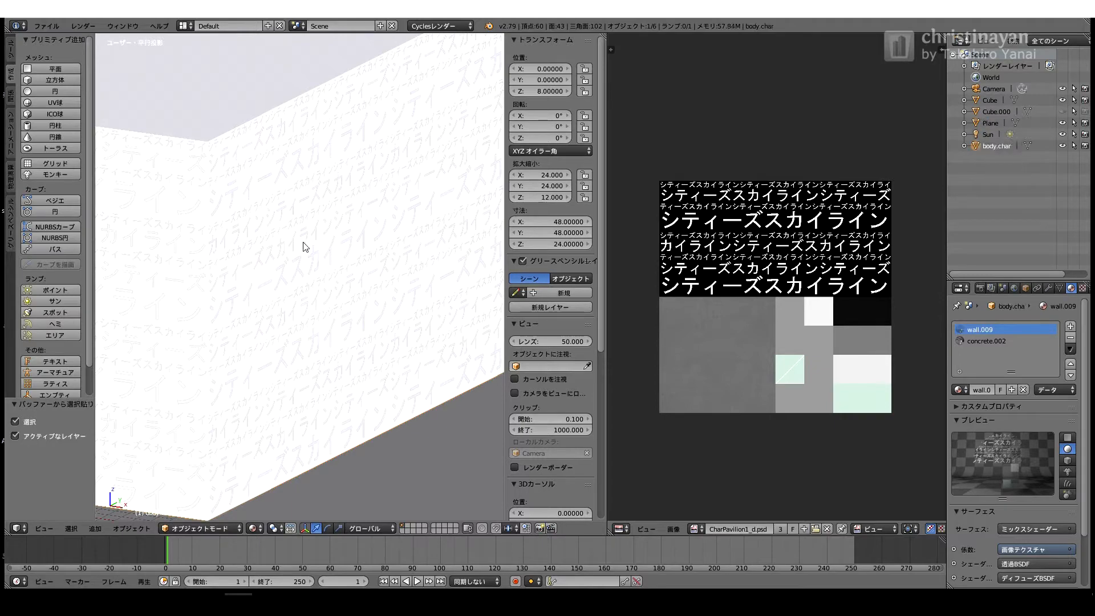
Step: Separate the four faces of body.char's +X side wall into a new object
key(Tab)
right_click(305, 201)
shift+right_click(362, 283)
shift+right_click(428, 198)
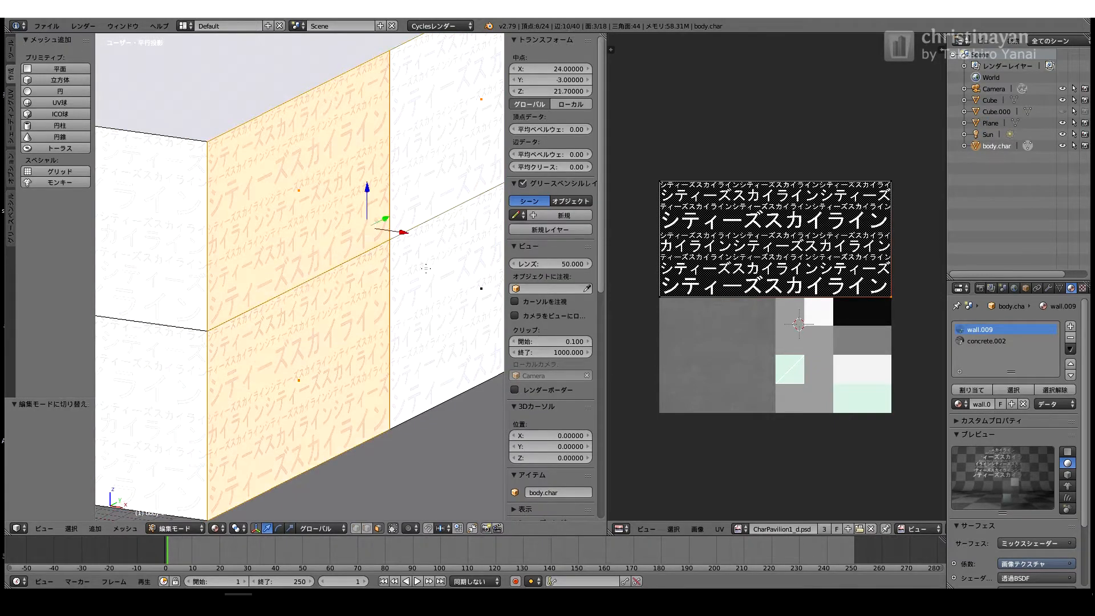
shift+right_click(429, 274)
scroll(429, 274, down, 1)
key(a)
key(ctrl+z)
key(Tab)
key(Tab)
key(p)
click(352, 255)
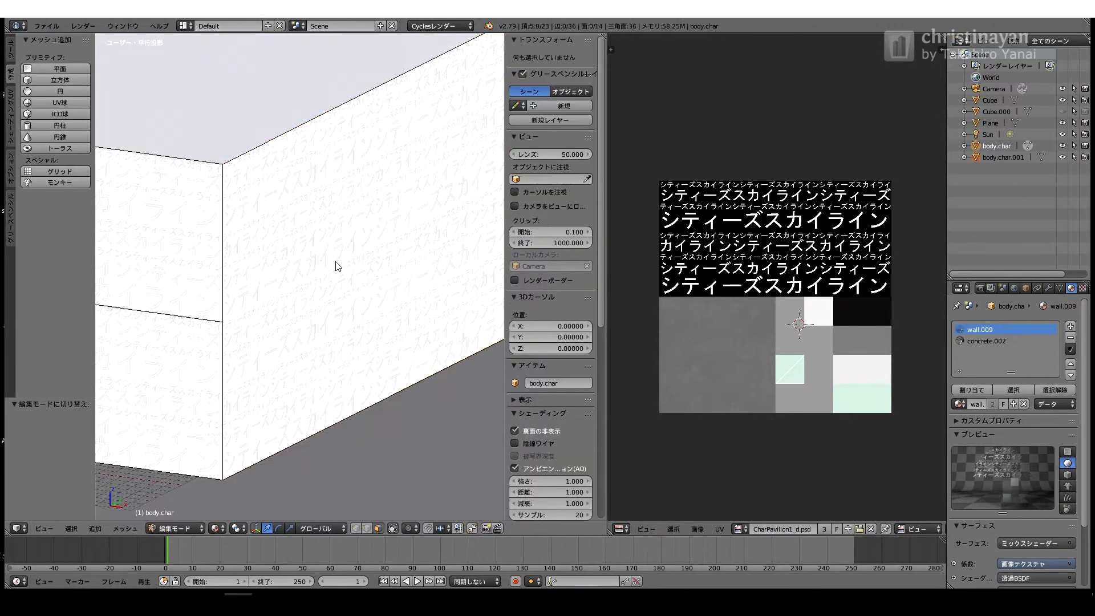
Step: Return to object mode, select the separated wall and apply its scale
key(Tab)
right_click(357, 399)
right_click(357, 399)
key(ctrl+a)
click(342, 442)
Step: Remove the concrete material slot from the separated wall
middle_drag(471, 377, 115, 367)
click(1071, 338)
click(961, 363)
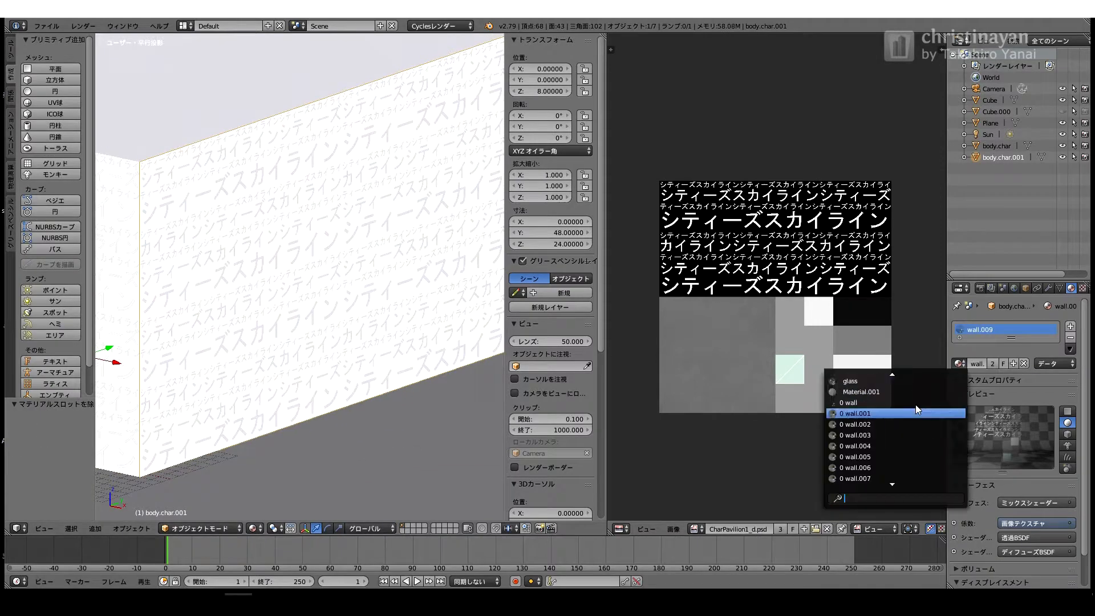
Step: Add an Array modifier to the separated wall
click(1048, 288)
click(1018, 326)
click(837, 354)
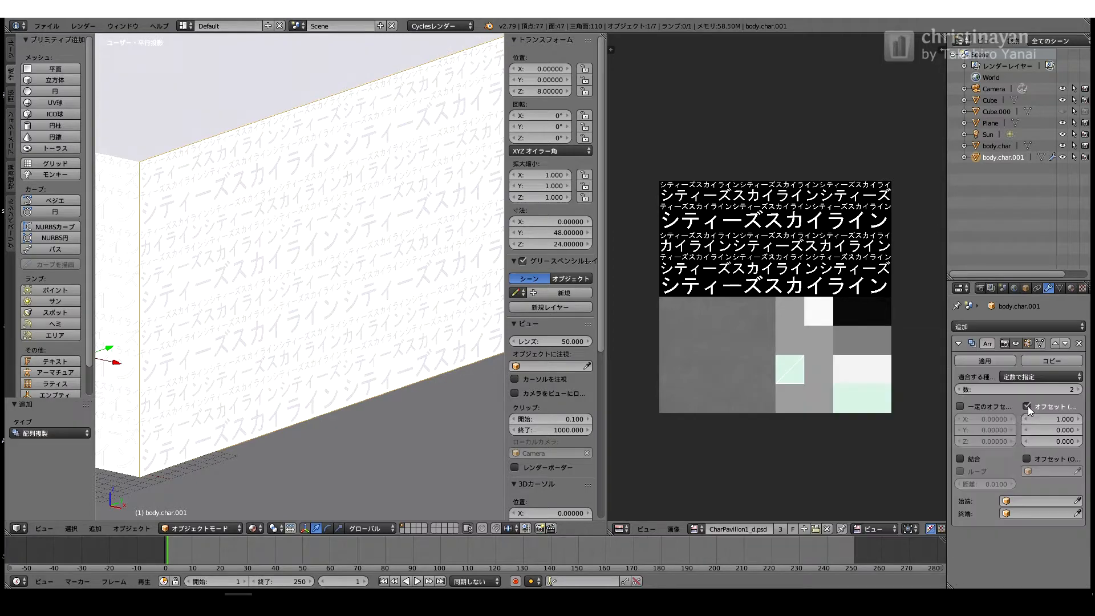
Step: Switch the wall's Array modifier to a constant offset and set its X offset to -0.1
click(983, 420)
text(1)
key(Return)
click(982, 420)
text(-1)
key(Return)
click(981, 419)
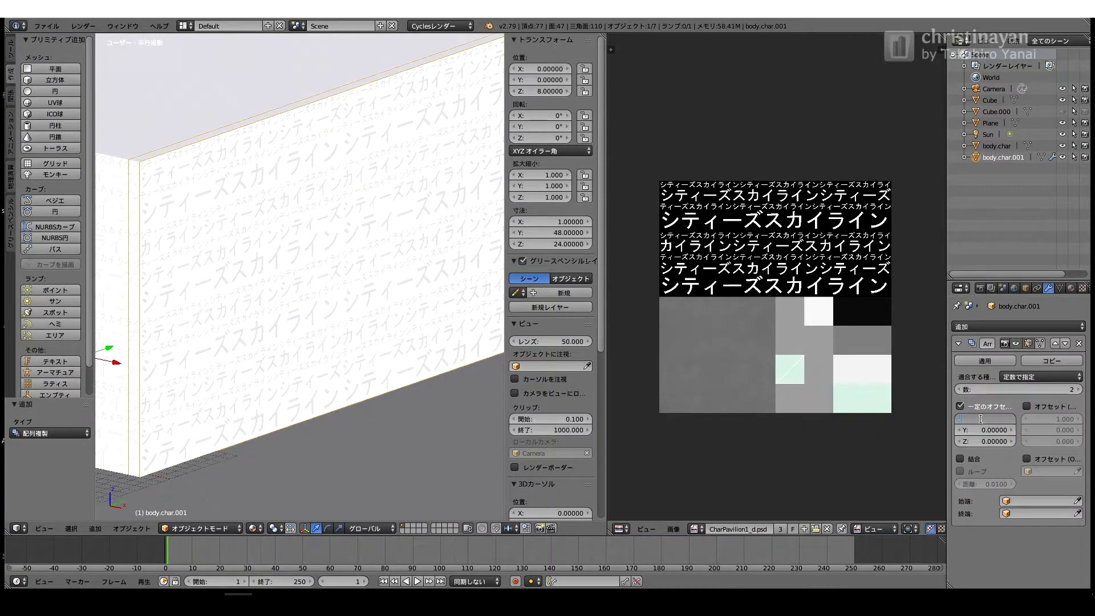
middle_drag(303, 411, 279, 359)
key(KP_5)
Step: Display the viewport in rendered shading and set the wall's array count to 20
click(254, 529)
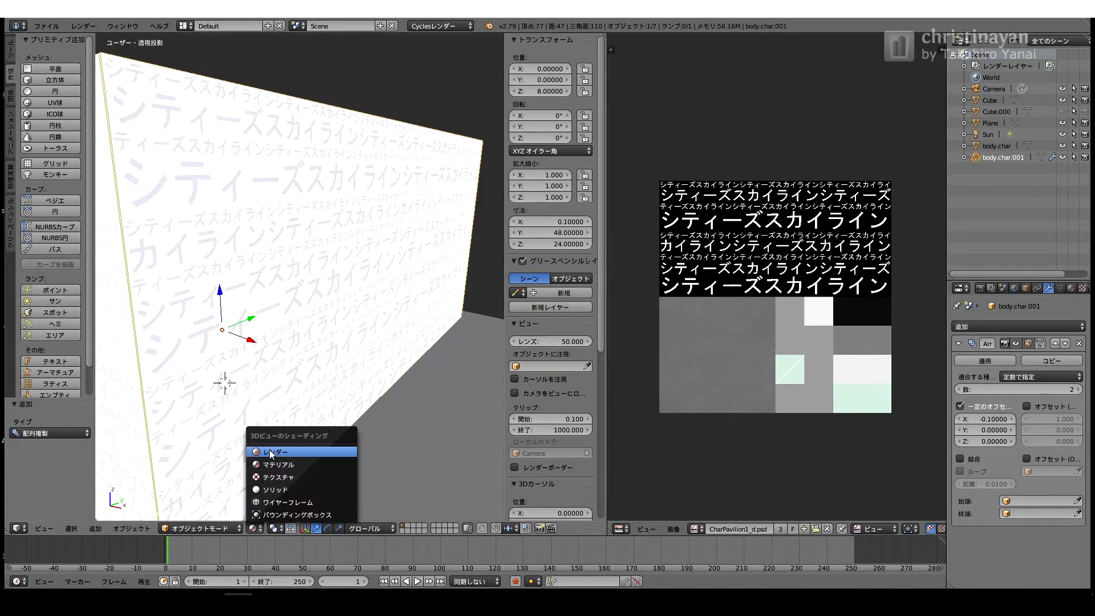
click(272, 452)
click(1053, 390)
text(20)
key(Return)
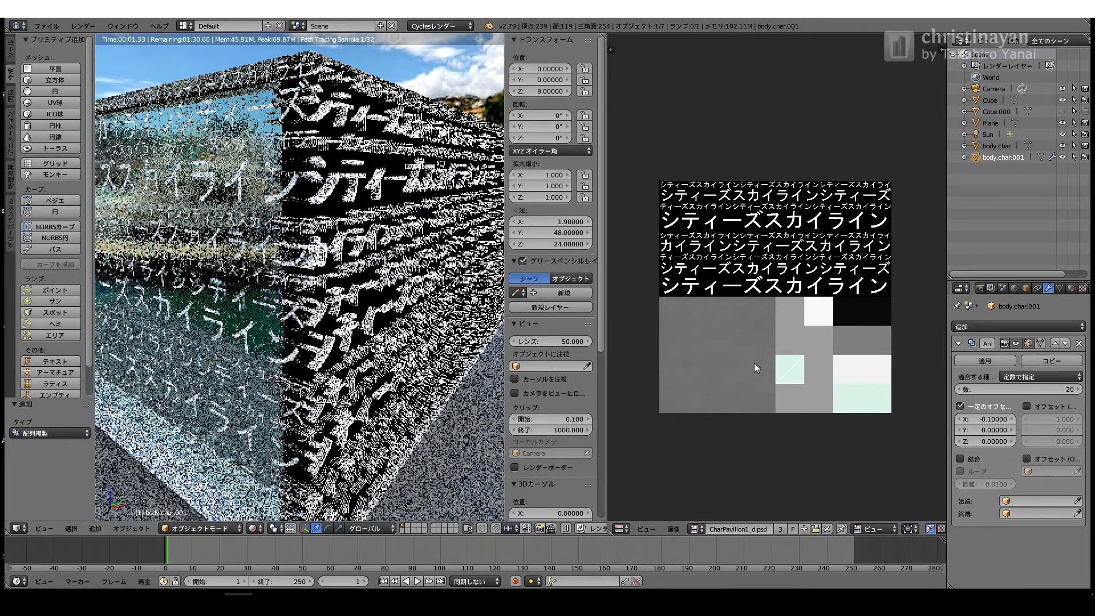
Step: Try X offsets of -0.01 and -0.05 on the lettering wall's array
click(983, 420)
text(0.01)
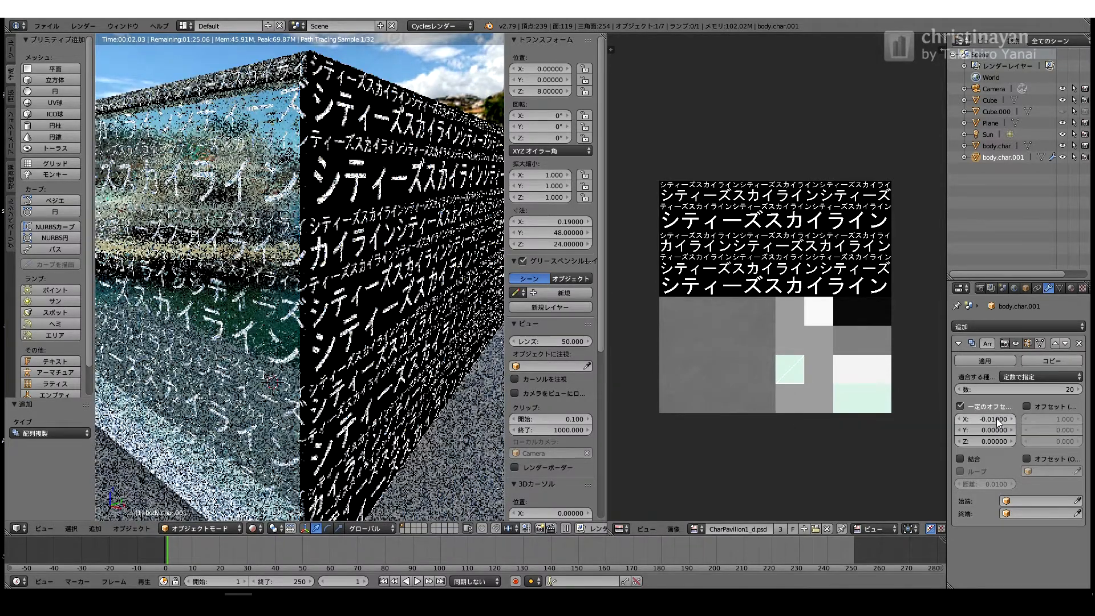
click(998, 419)
text(-0.05)
key(Return)
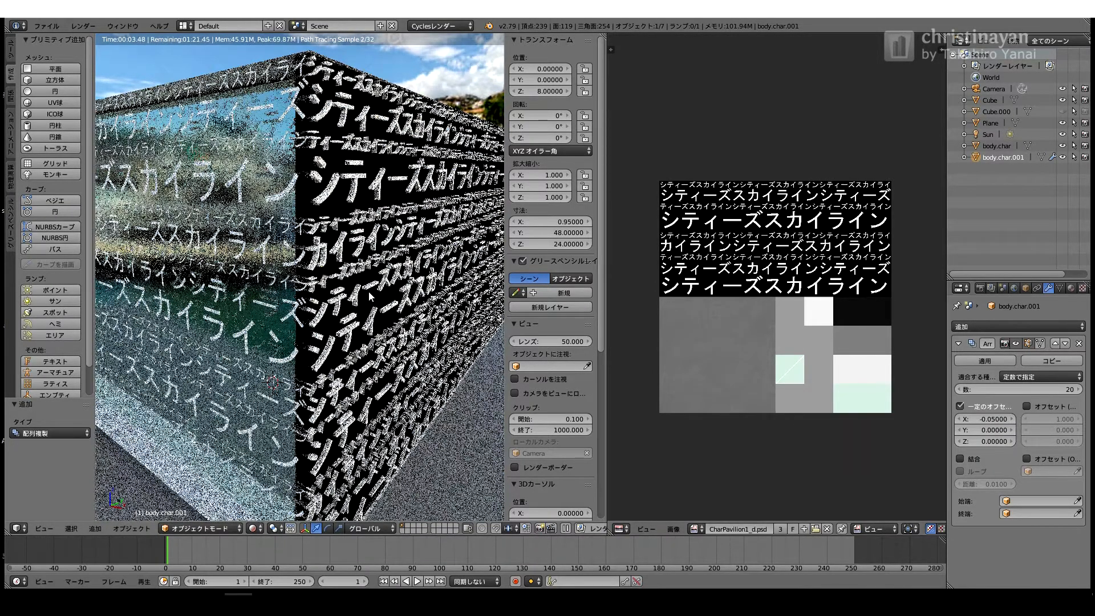
scroll(371, 296, up, 3)
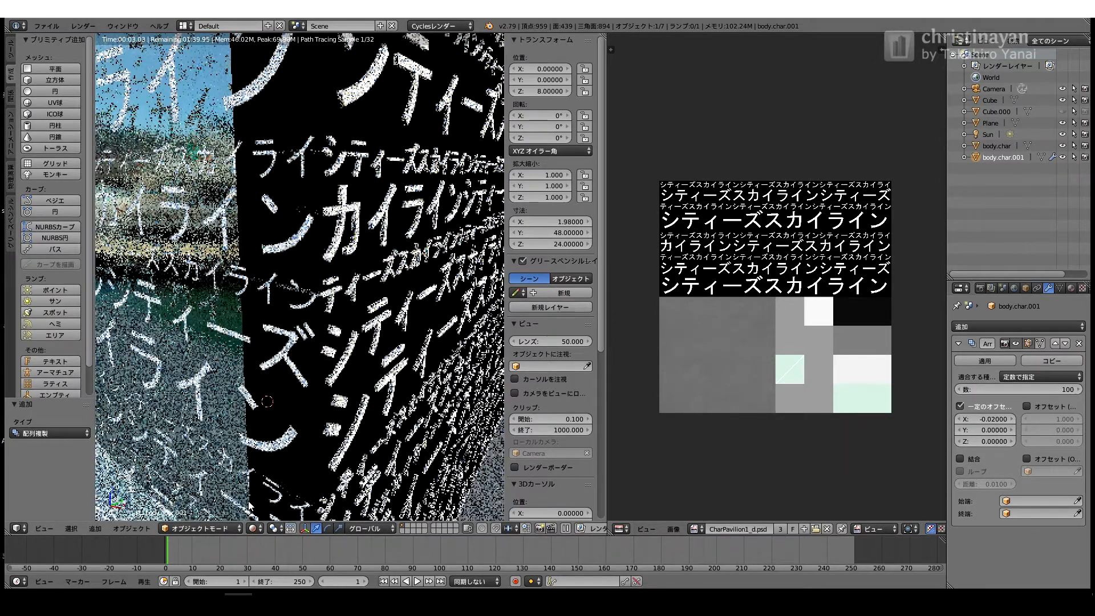
Step: Inspect the layered wall in material and rendered shading and open its material settings
click(252, 528)
click(269, 475)
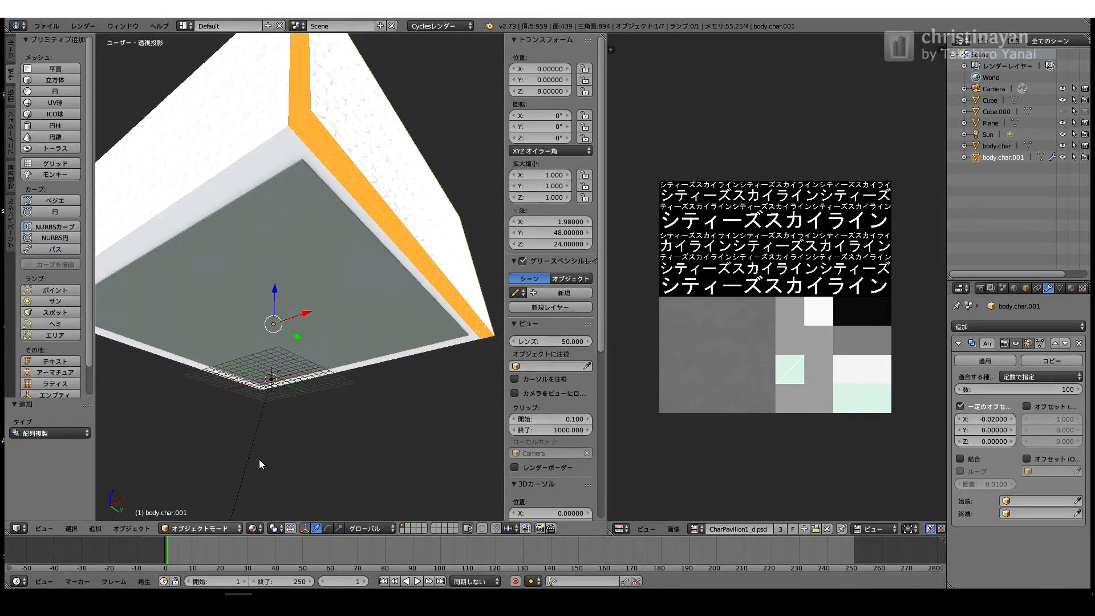
key(shift+z)
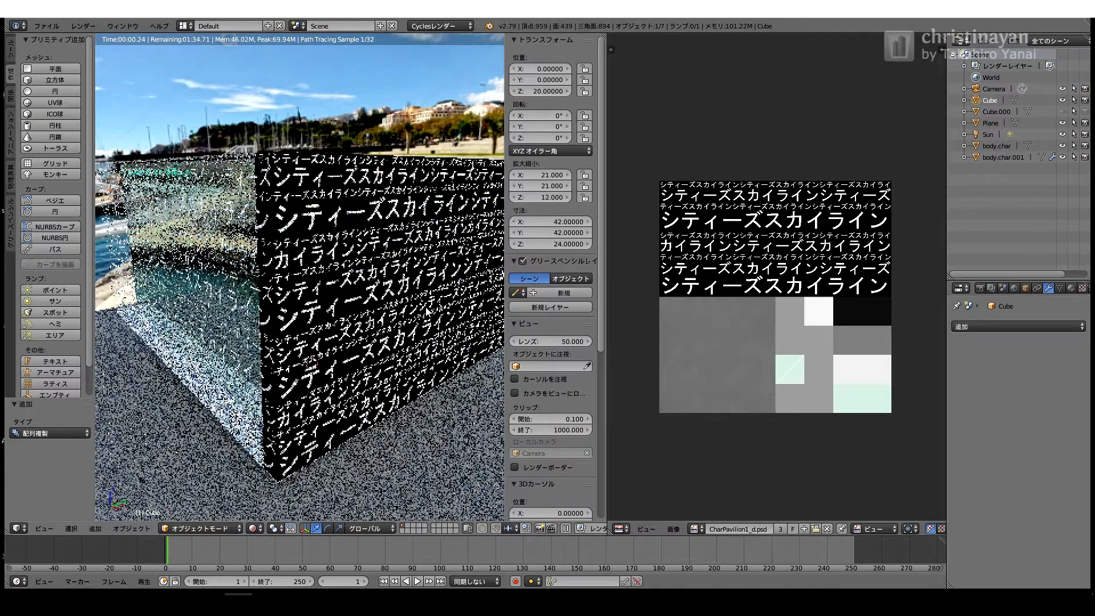
click(1071, 288)
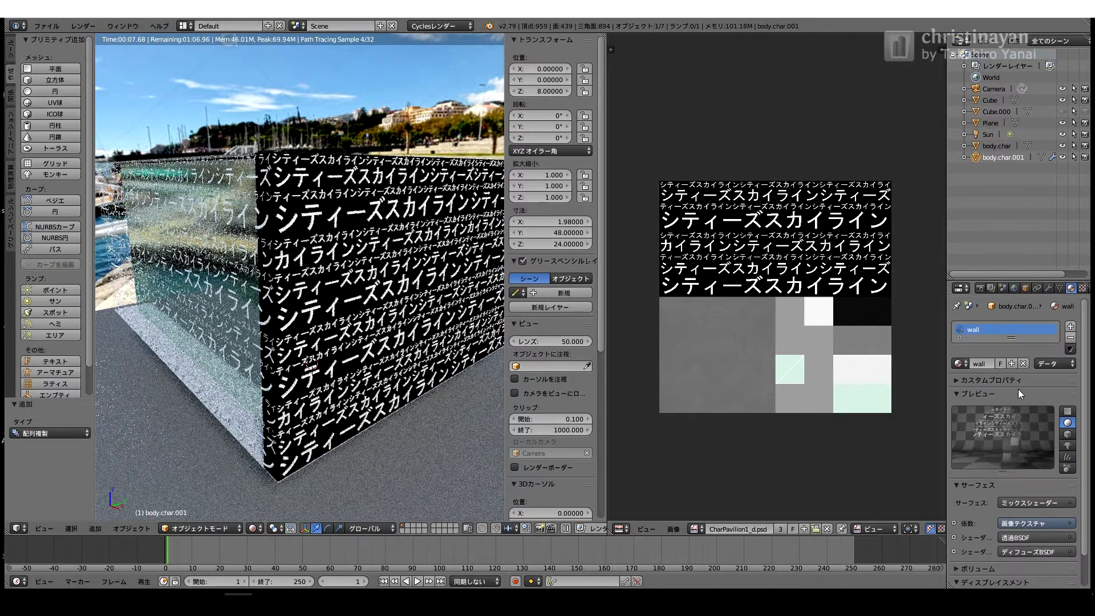
Step: Try array counts of 2 and 5 on the lettering wall
click(1049, 288)
click(1045, 388)
text(2)
key(Return)
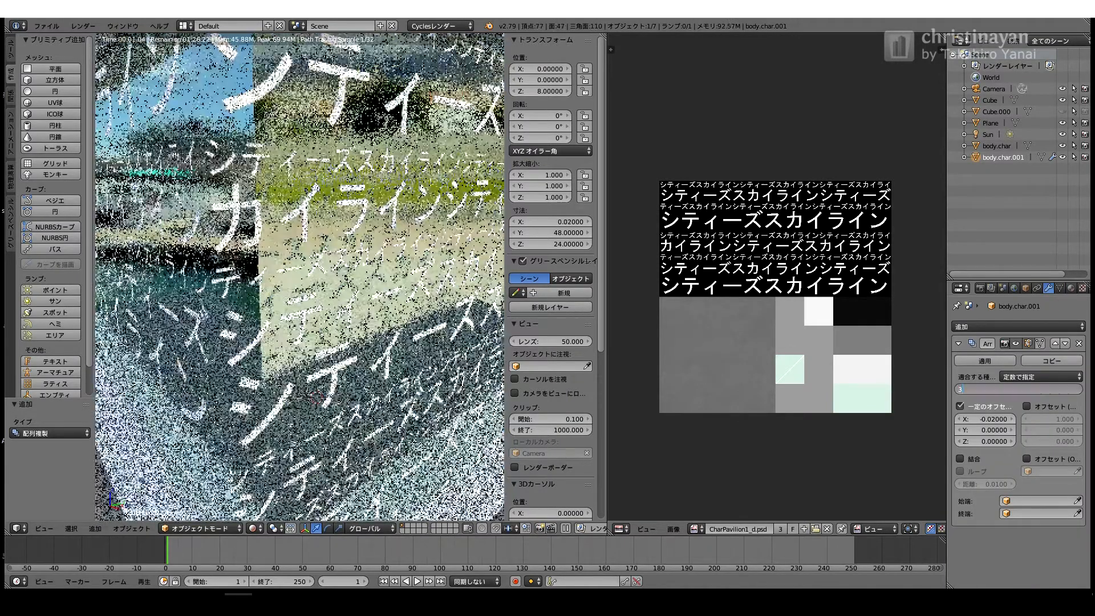
click(1045, 388)
text(5)
key(Return)
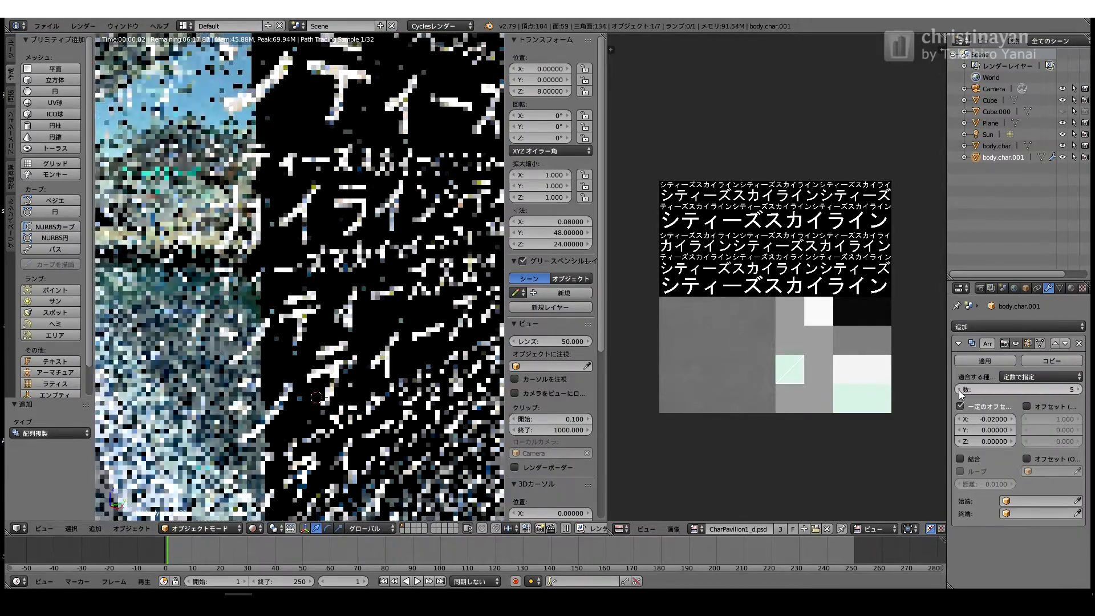
Step: Set the lettering wall's array count to 100
click(959, 390)
click(1005, 389)
text(100)
key(Return)
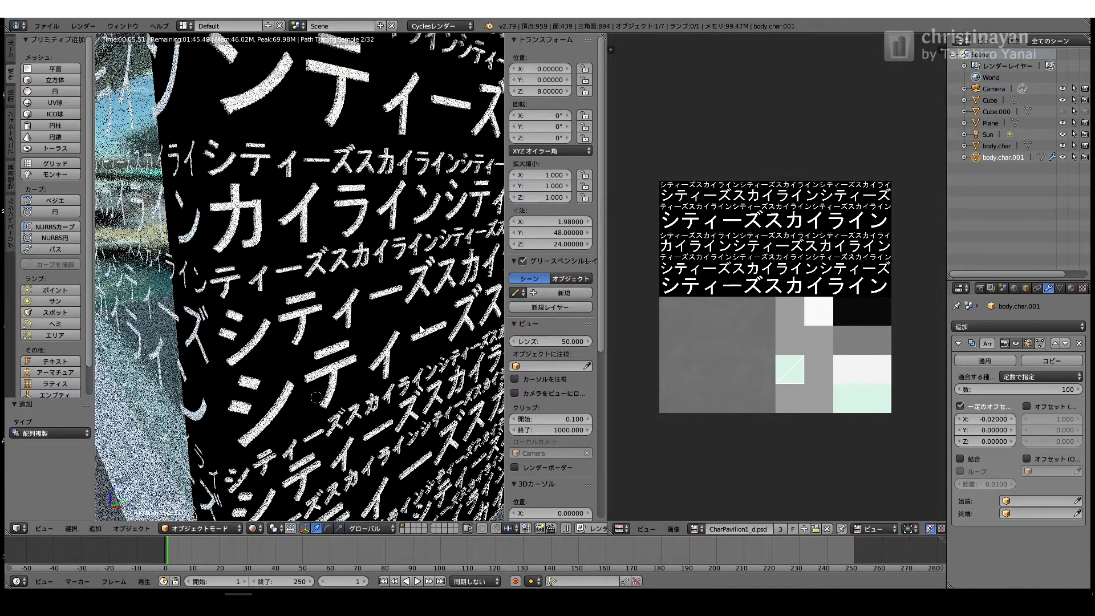
Step: Try an X offset of -0.05, a count of 50 and an X offset of -0.02 on the wall's array
click(998, 420)
text(0.05)
key(Return)
click(990, 393)
key(Return)
click(974, 422)
text(0.02)
key(Return)
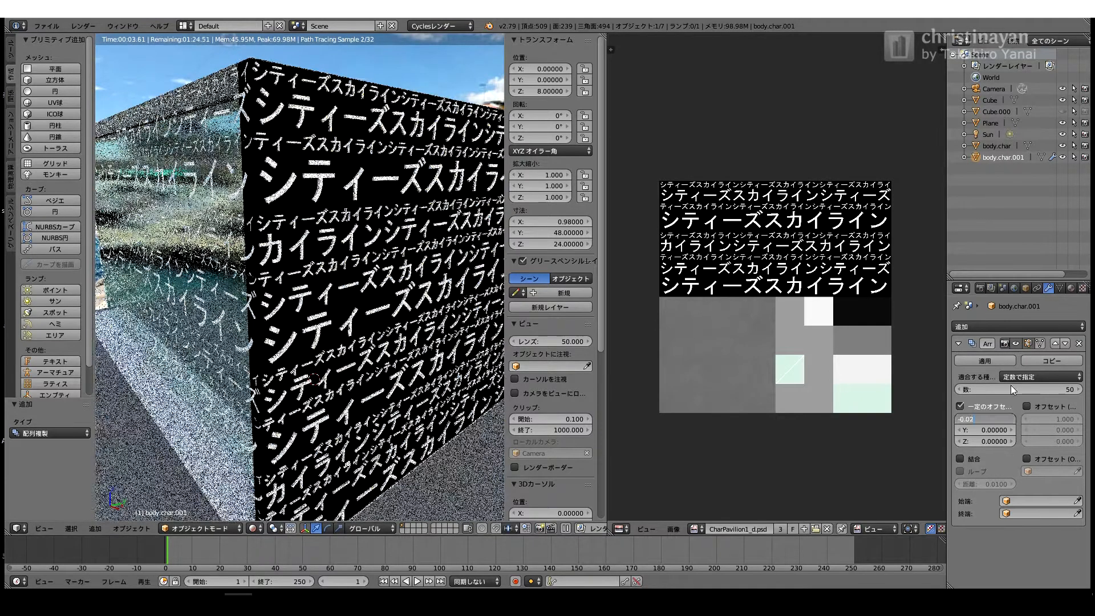
Step: Hide the inner glass Cube and look at the pavilion through the camera
scroll(438, 374, up, 1)
click(991, 101)
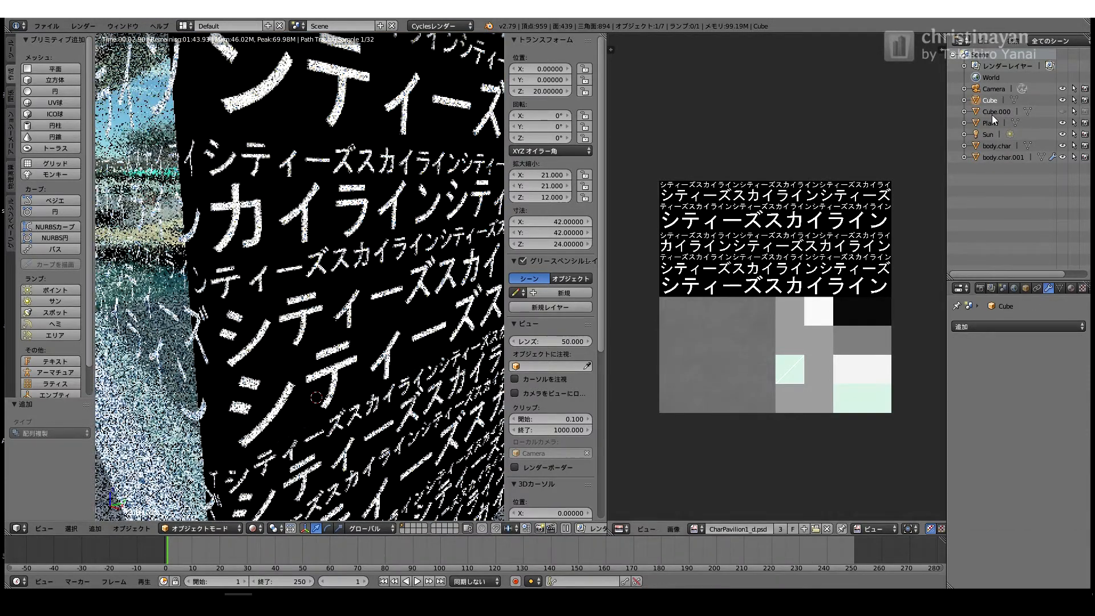
click(1062, 101)
middle_drag(308, 434, 221, 394)
key(KP_0)
scroll(307, 338, up, 2)
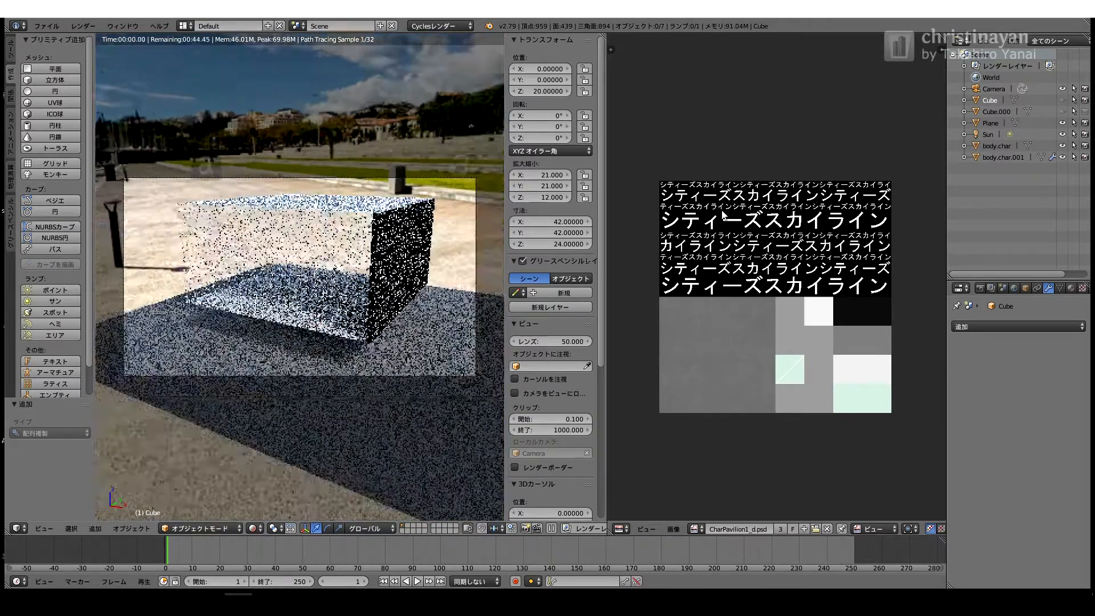
Step: Set the render resolution percentage to 25%, render the frame and close the render window
click(981, 288)
double_click(981, 479)
text(25)
key(F12)
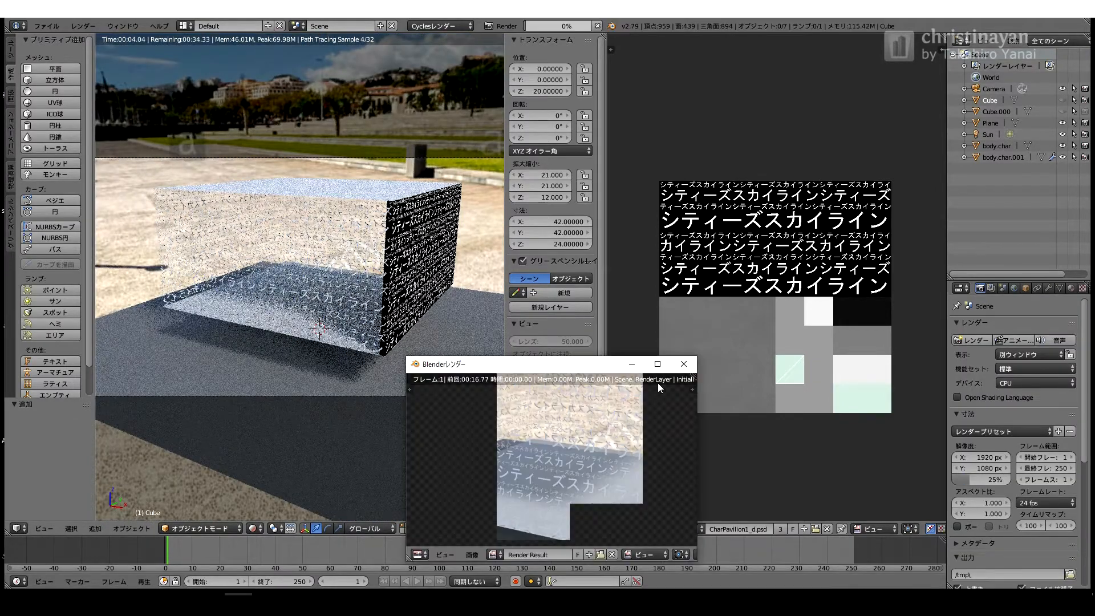
click(686, 369)
Step: Examine the lettering up close, check the glass material and preview the wall material on a cube
middle_drag(423, 350, 366, 397)
scroll(368, 347, up, 4)
scroll(331, 339, up, 3)
scroll(330, 337, down, 1)
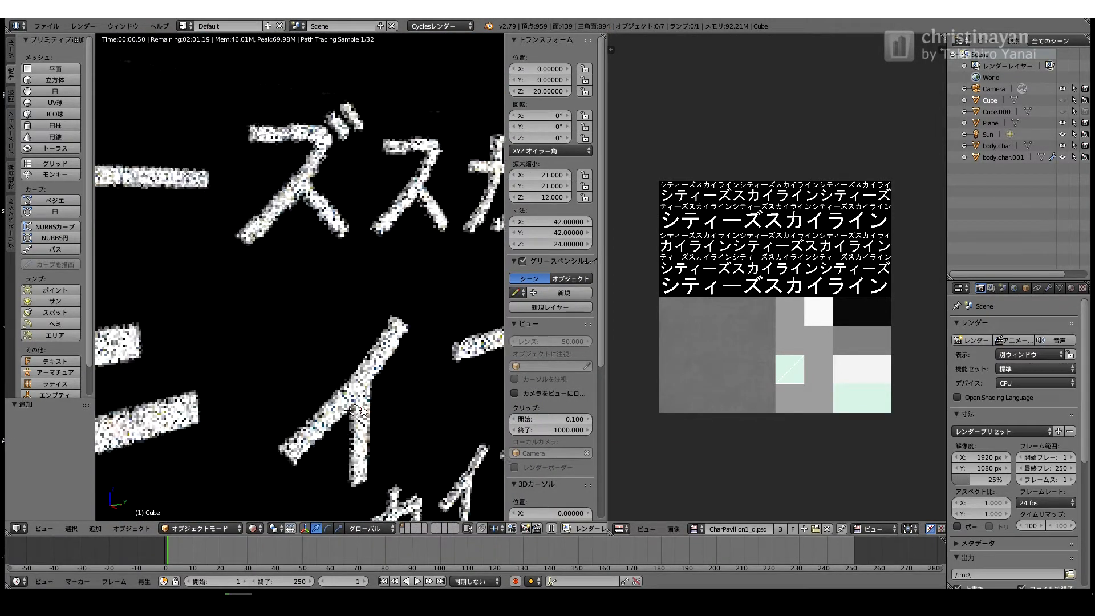
click(1072, 288)
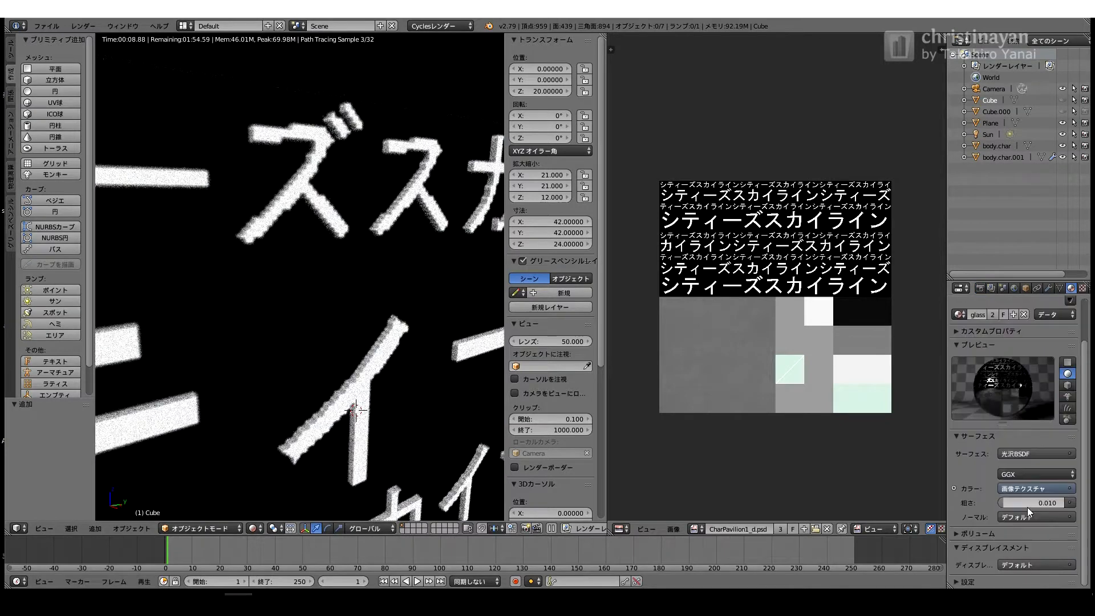
right_click(354, 393)
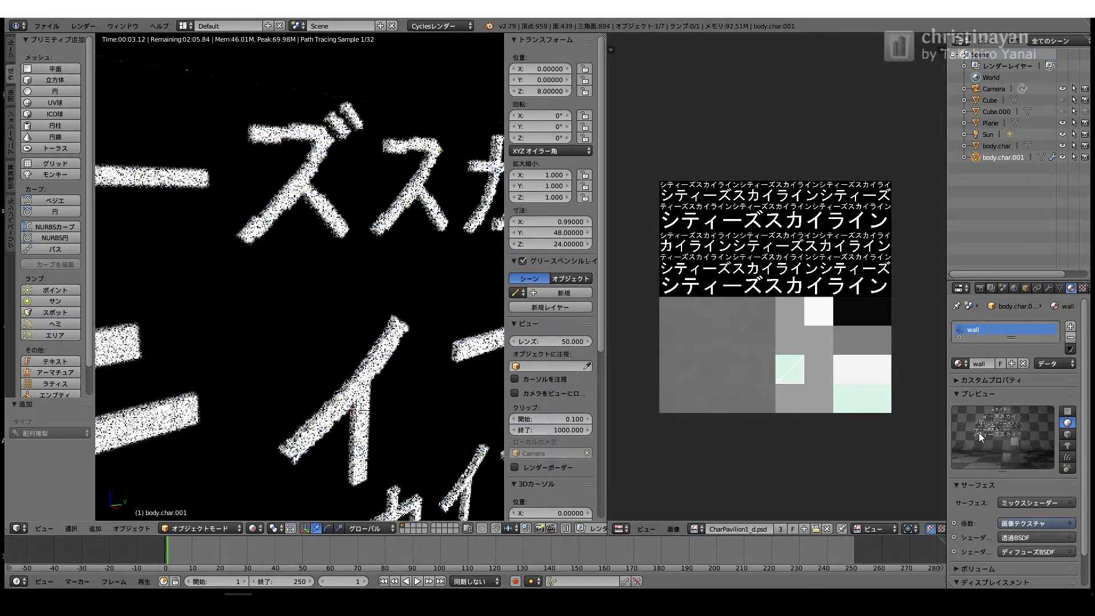
click(1068, 435)
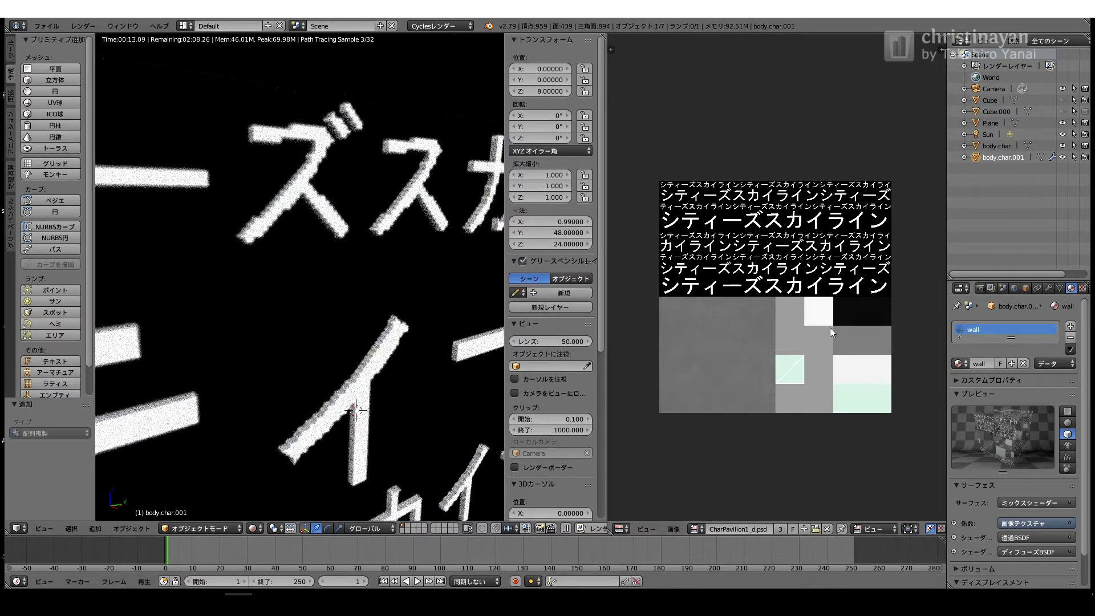
Step: Set the wall's array count to 10 and its X offset to -0.05
click(1048, 288)
click(1019, 390)
text(10)
key(Return)
click(986, 419)
text(-0.05)
key(Return)
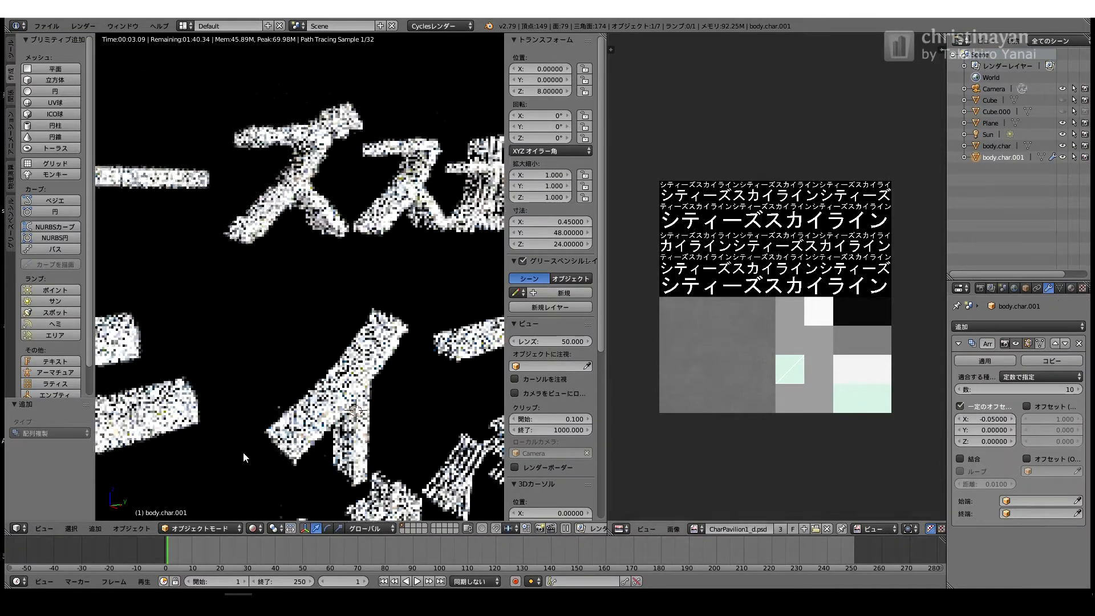
Step: Reduce the wall's array count to 4 and check the lettering's depth up close
scroll(282, 415, down, 6)
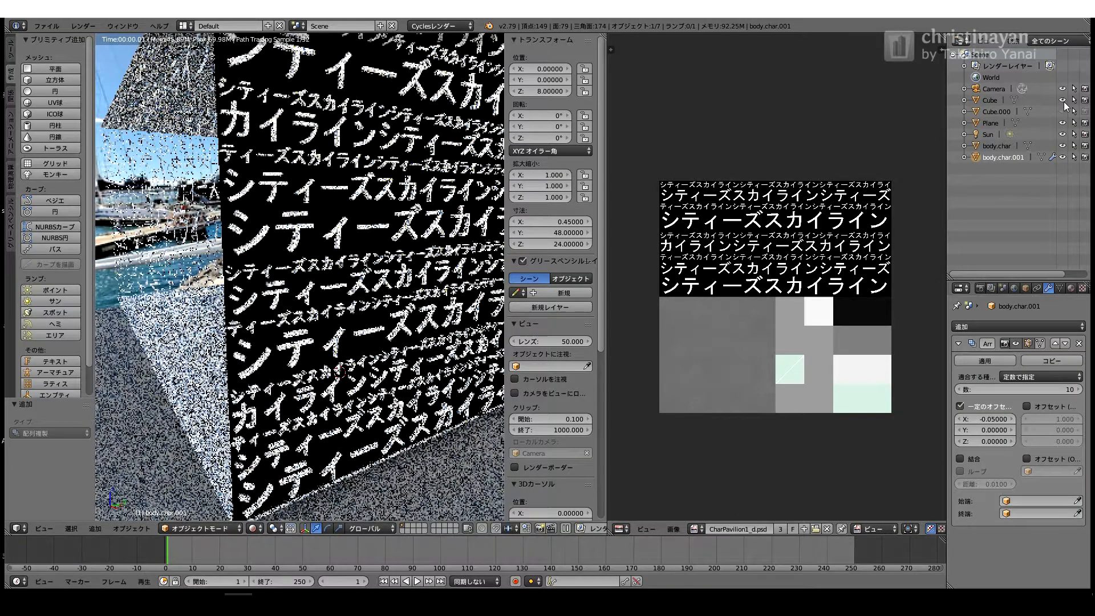
drag(1036, 390, 1016, 389)
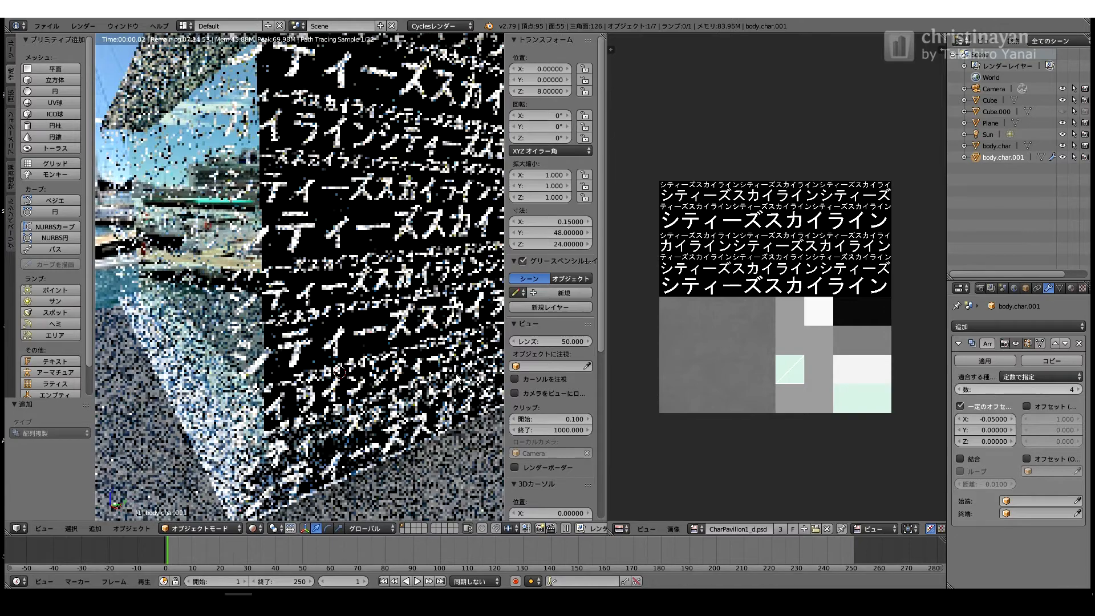
scroll(355, 367, up, 5)
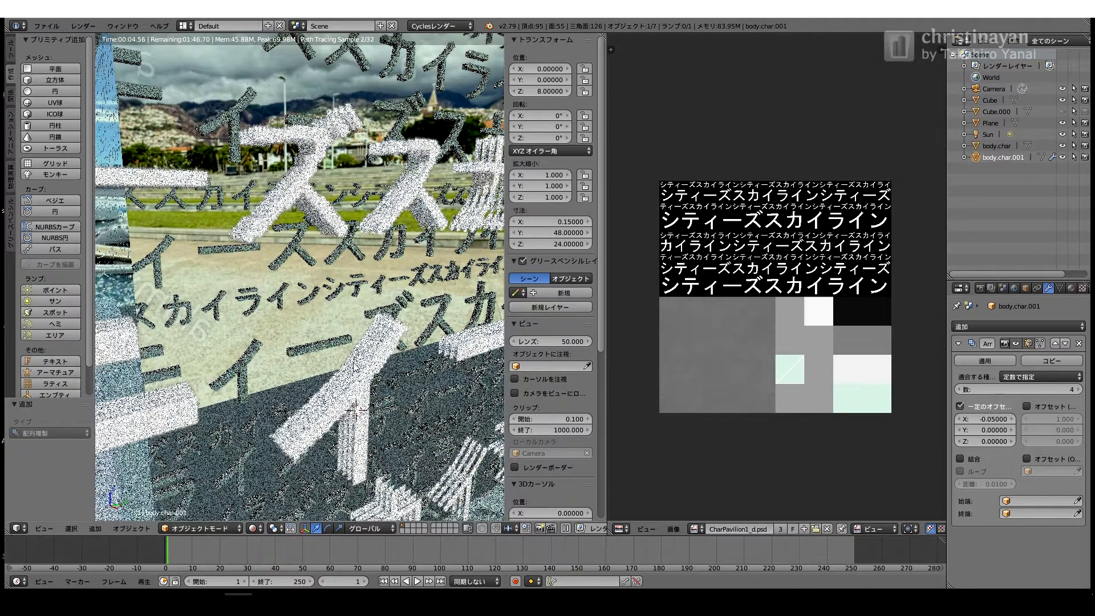
scroll(354, 367, down, 5)
Step: Widen the 3D viewport and show the pavilion from below in material shading with orthographic projection
drag(609, 341, 736, 341)
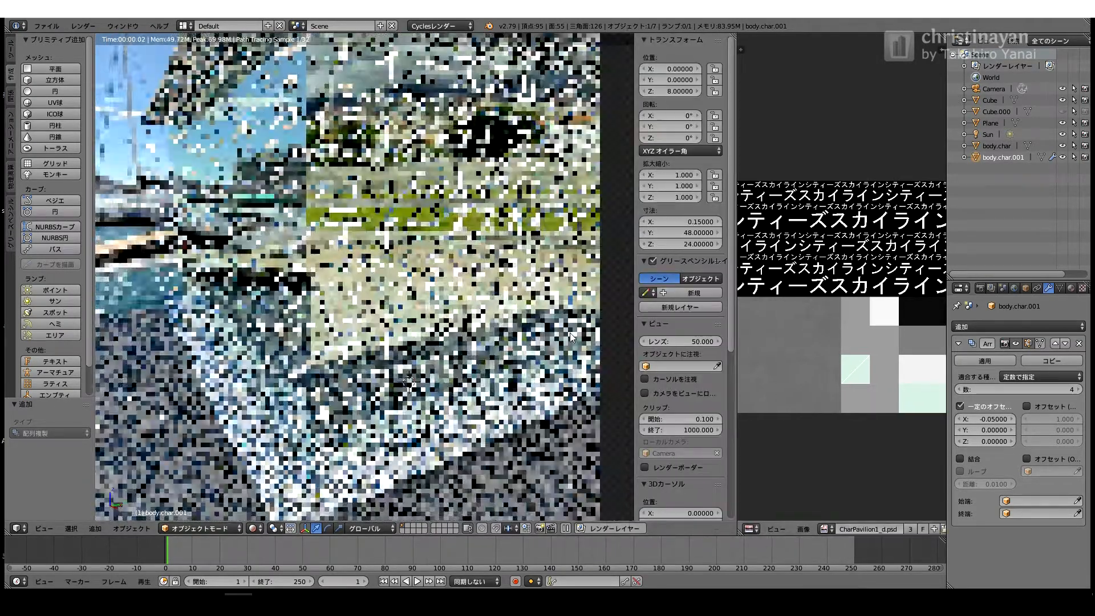
mouse_move(365, 365)
middle_down()
mouse_move(345, 357)
mouse_move(394, 365)
middle_up()
click(255, 529)
click(280, 464)
key(KP_5)
key(KP_2)
key(KP_2)
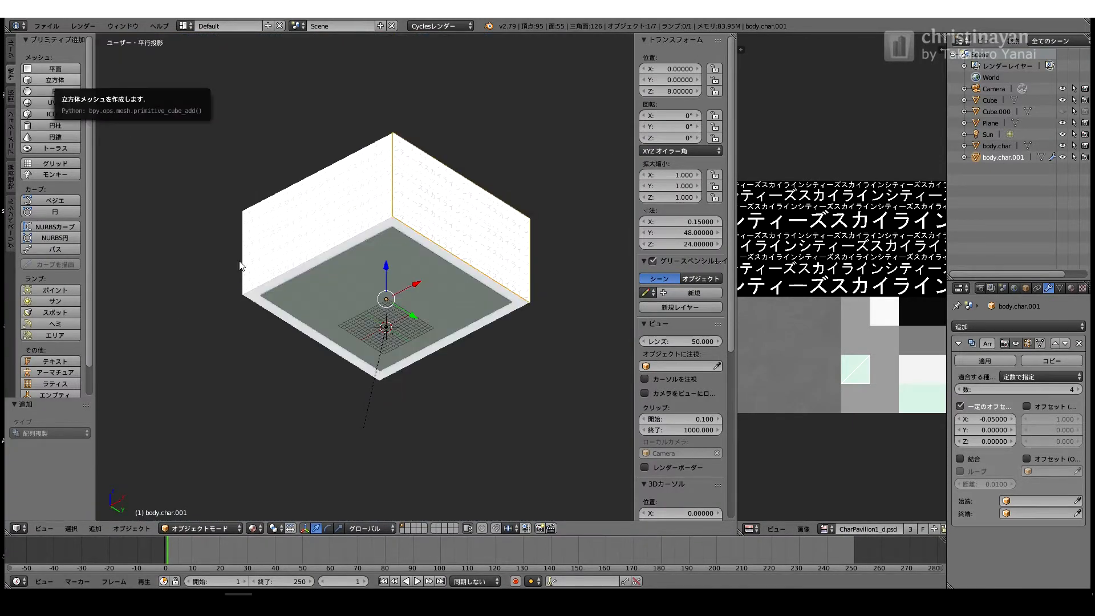
Step: Add a cube, scale it by 4 on all axes and place it at X 20, Y -20, Z 4 under the pavilion's corner
click(55, 80)
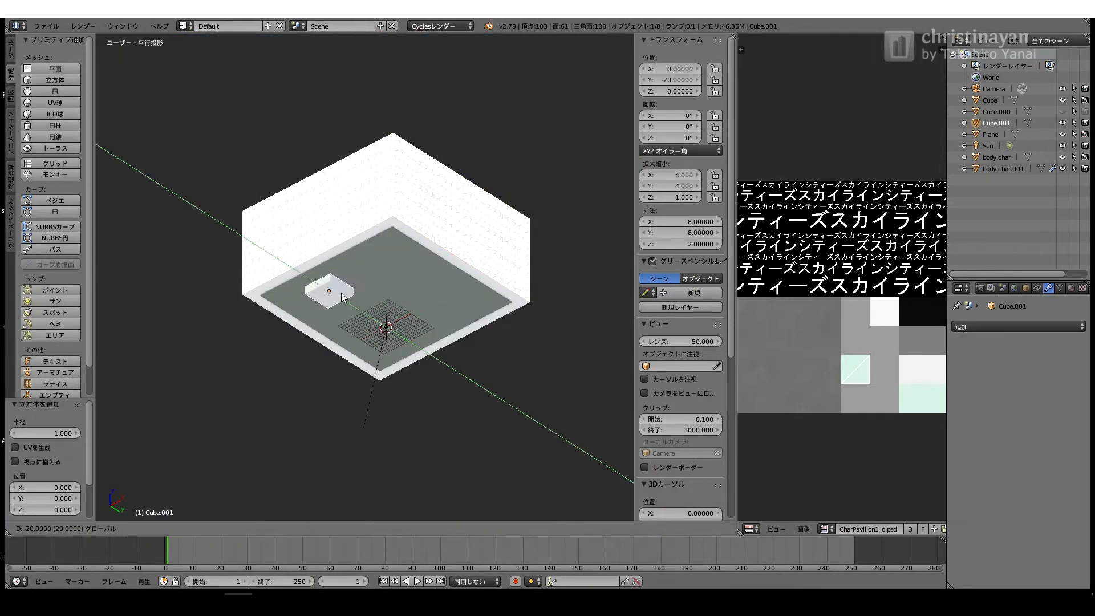
ctrl+drag(354, 302, 355, 303)
middle_drag(350, 291, 344, 199)
ctrl+drag(340, 213, 351, 233)
ctrl+drag(367, 180, 470, 125)
middle_drag(471, 128, 431, 297)
click(673, 93)
text(4)
key(Return)
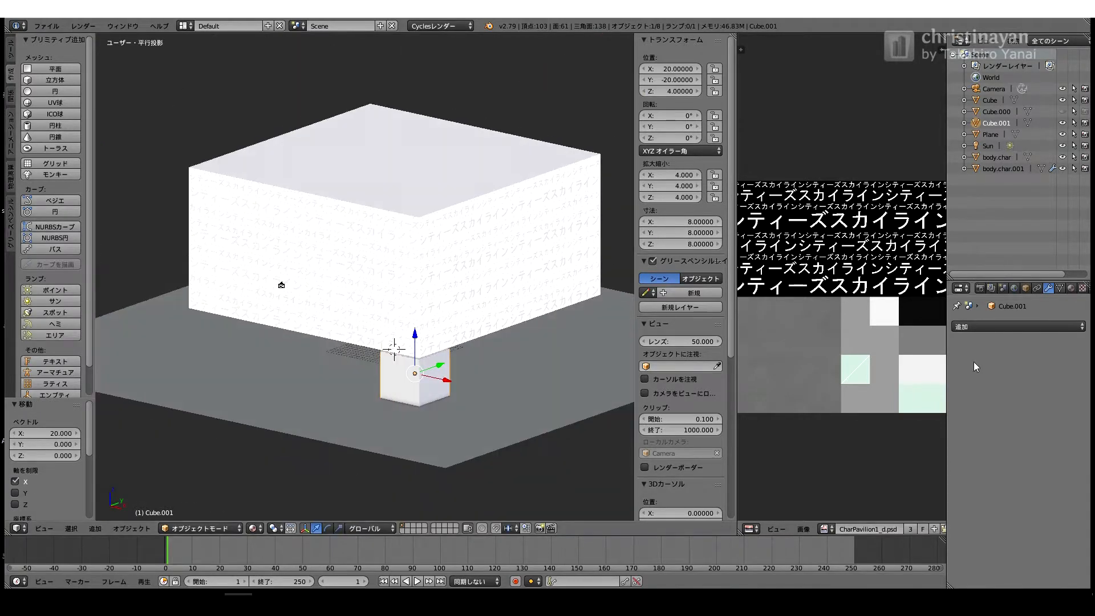
Step: Give the cube a new material named leg with the CharPavilion1_d.psd image texture as its colour
click(1006, 364)
double_click(974, 329)
text(leg)
key(Return)
click(1070, 523)
click(845, 412)
click(1005, 538)
click(909, 433)
Step: Scale the cube's UVs to 0.1 and move them onto the texture's plain grey area
key(Tab)
text(s.1)
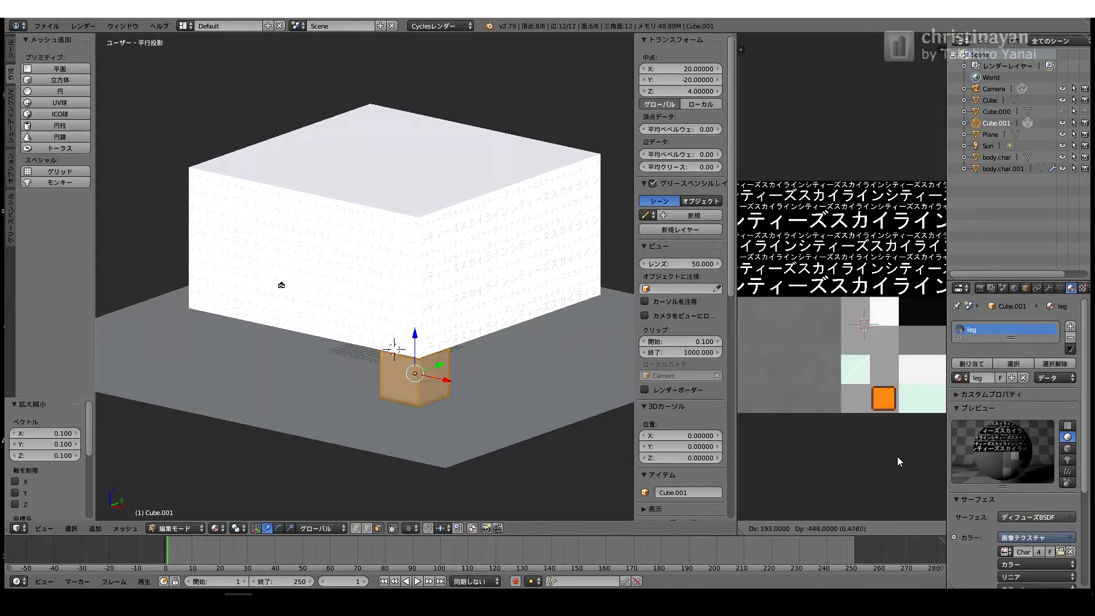
key(Tab)
Step: Rename the cube to leg, set its dimensions to 1 × 1 × 2 and apply its scale
middle_drag(457, 430, 406, 194)
scroll(405, 193, up, 3)
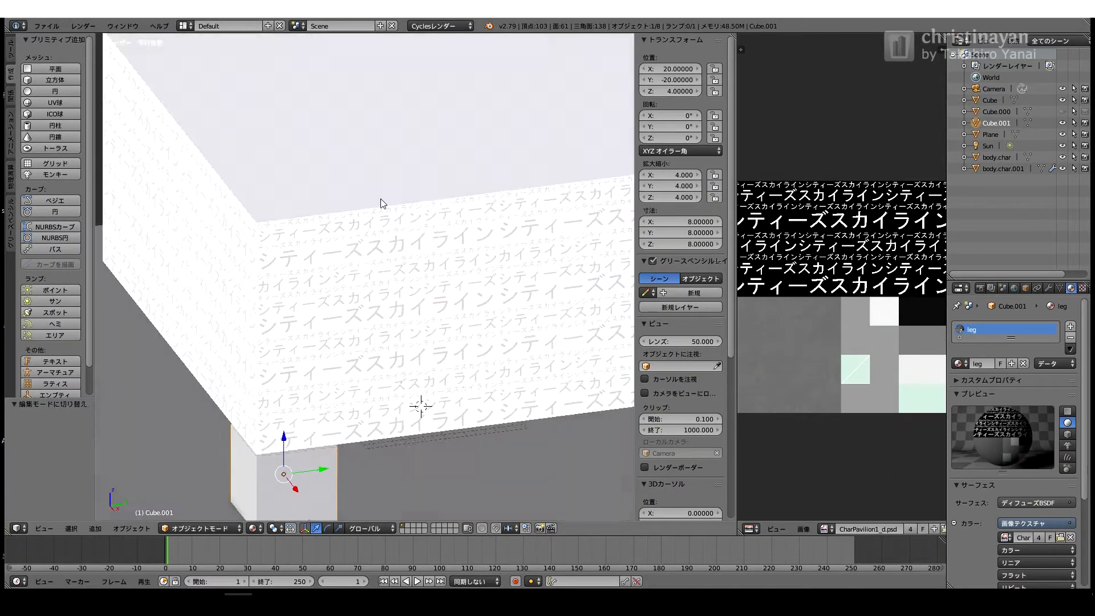
shift+middle_drag(372, 495, 427, 285)
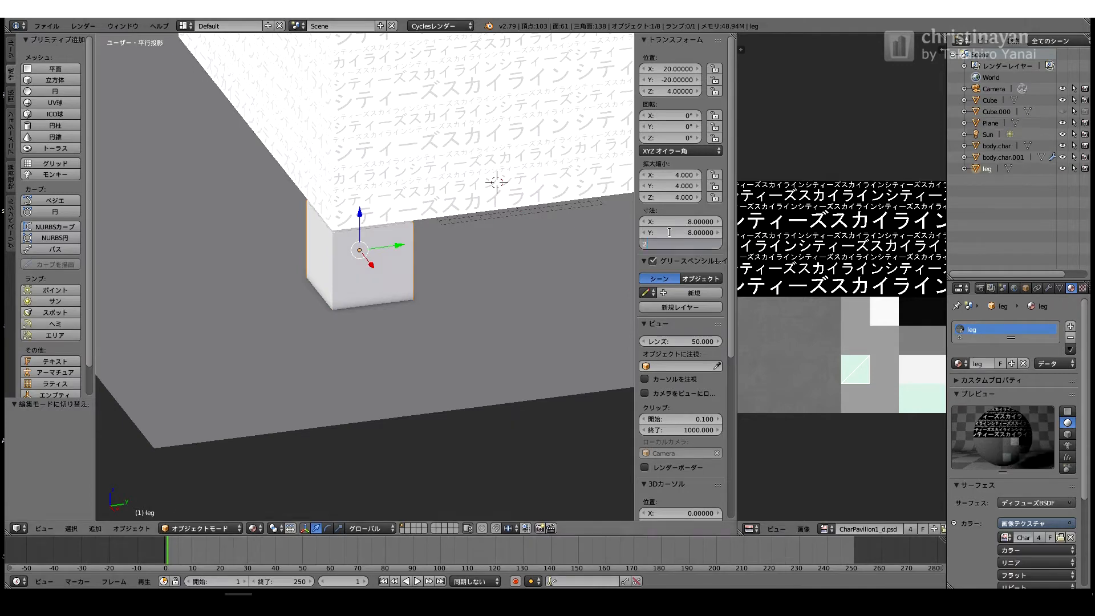
scroll(411, 317, up, 4)
key(ctrl+a)
click(412, 321)
Step: Raise the leg by 3 along Z to meet the pavilion's underside
middle_drag(412, 321, 363, 274)
scroll(399, 200, down, 3)
key(g)
key(z)
click(366, 206)
Step: Move the leg to X 23, Y -23 beneath the corner of the pavilion's bottom
middle_drag(366, 207, 306, 94)
scroll(305, 94, up, 1)
shift+middle_drag(305, 94, 277, 197)
key(g)
key(x)
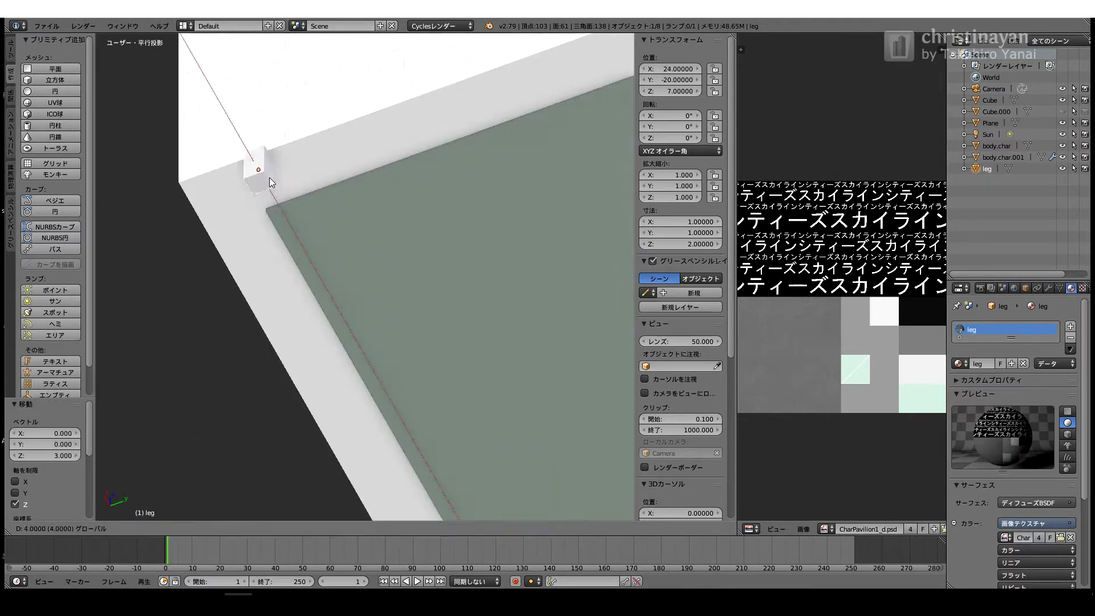
key(g)
key(y)
click(209, 173)
middle_drag(209, 172, 264, 304)
shift+middle_drag(264, 304, 314, 202)
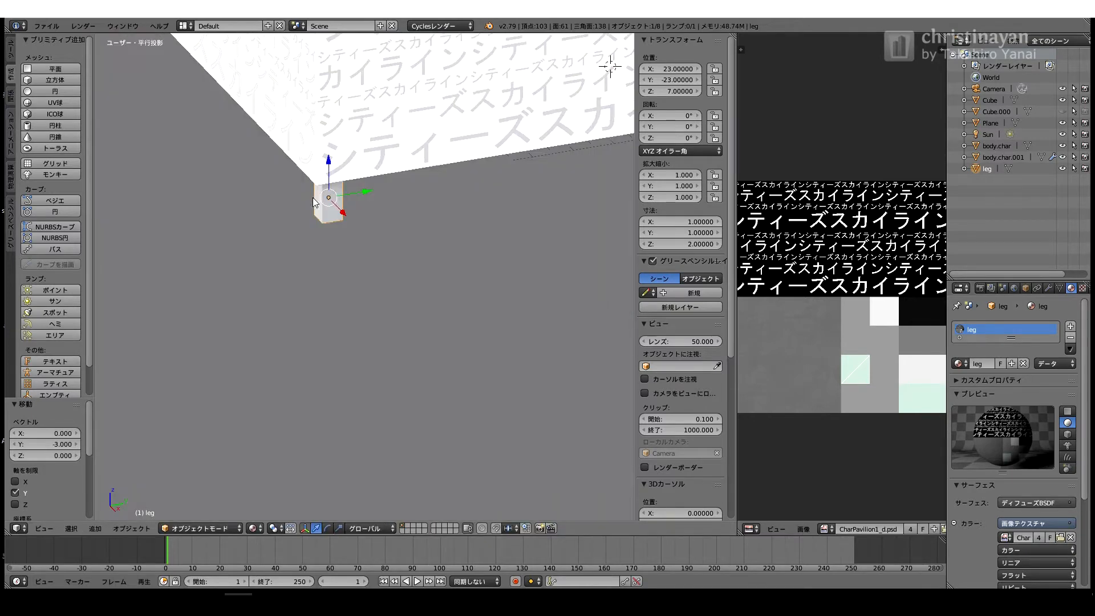
Step: Paste a copy of the leg and offset one of the two blocks by 1 along Y
key(ctrl+v)
key(g)
key(y)
key(1)
click(349, 169)
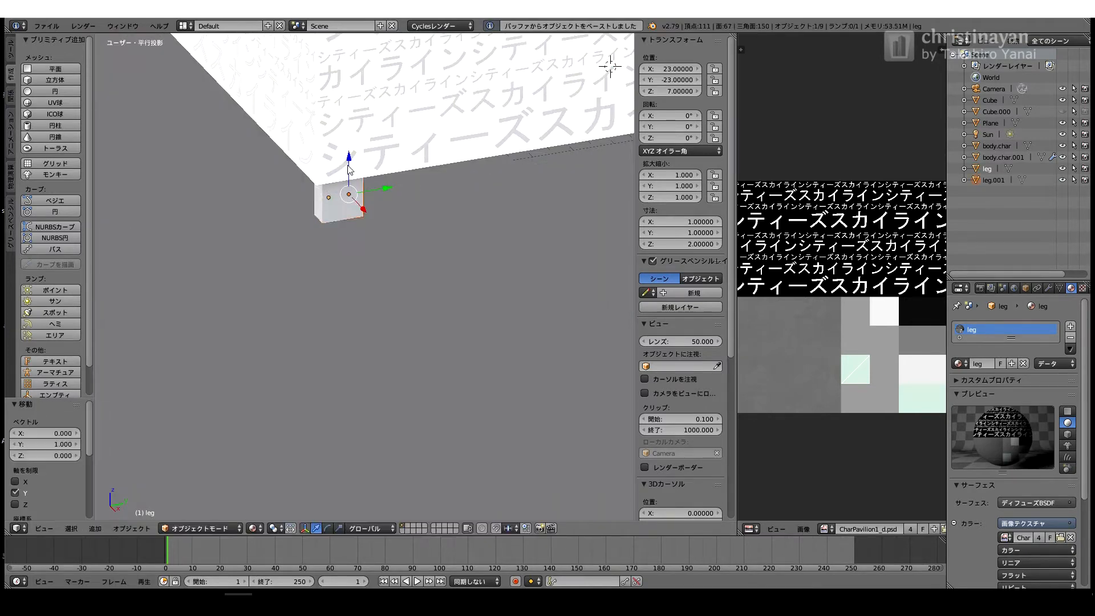
Step: Duplicate the leg again as a third block and offset a block by -1 along X
middle_drag(360, 173, 434, 205)
key(ctrl+c)
drag(403, 228, 381, 221)
middle_drag(381, 221, 381, 142)
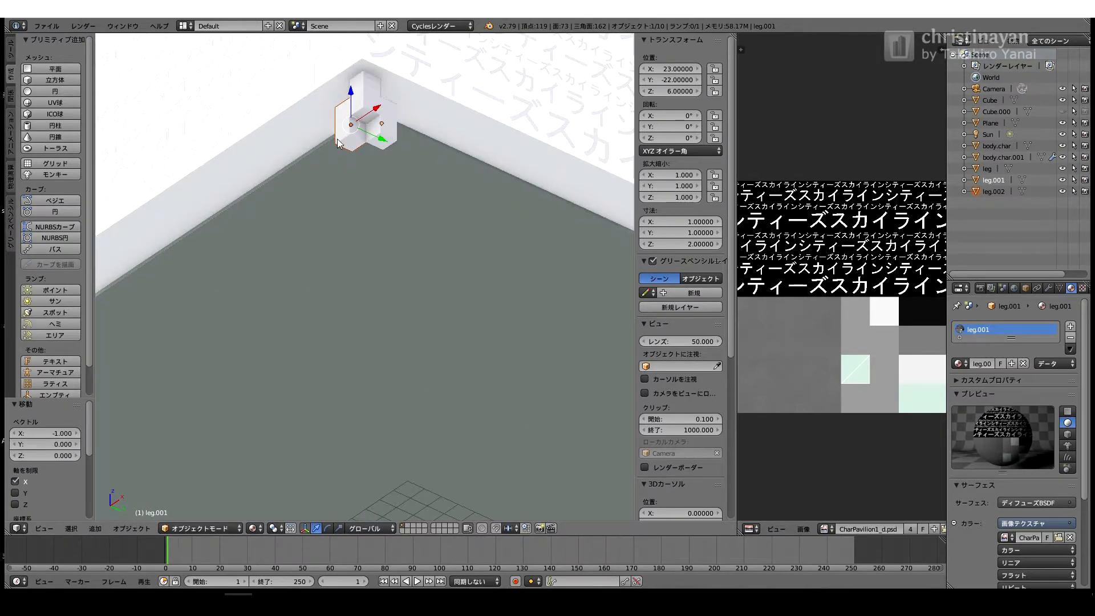
Step: Delete the third block and add an Array modifier to the leg block with a relative Y offset of 1
key(Delete)
click(1049, 288)
click(1018, 327)
click(847, 352)
click(1049, 430)
text(1)
key(Return)
Step: Paste a copy of the arrayed row, offset it one block inward and down, and raise its array count to 3
middle_drag(464, 183, 453, 191)
key(ctrl+c)
key(ctrl+v)
ctrl+drag(357, 93, 343, 119)
middle_drag(337, 180, 337, 173)
click(1077, 389)
Step: Duplicate the row again, place it at X 20, Y -23, Z 4, and raise its array count to 4
middle_drag(604, 292, 384, 129)
key(ctrl+c)
ctrl+drag(422, 168, 373, 183)
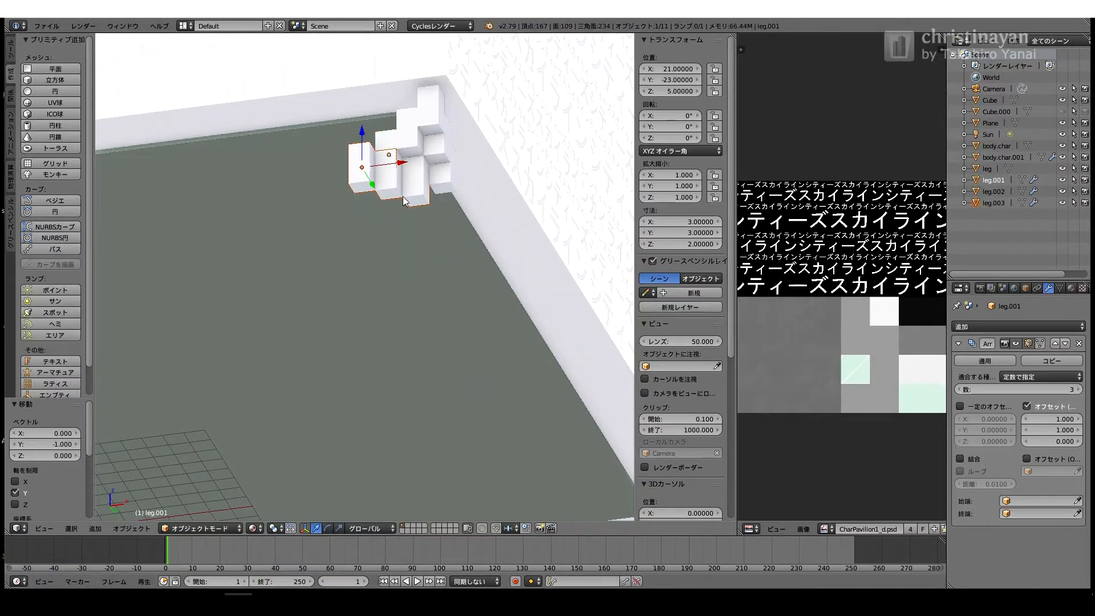
middle_drag(394, 188, 319, 154)
ctrl+drag(327, 205, 319, 167)
key(ctrl+z)
middle_drag(342, 188, 379, 208)
click(1077, 389)
middle_drag(602, 329, 411, 308)
Step: Scale and move the top leg block's UVs into the concrete area of the texture
key(Tab)
key(Tab)
right_click(484, 144)
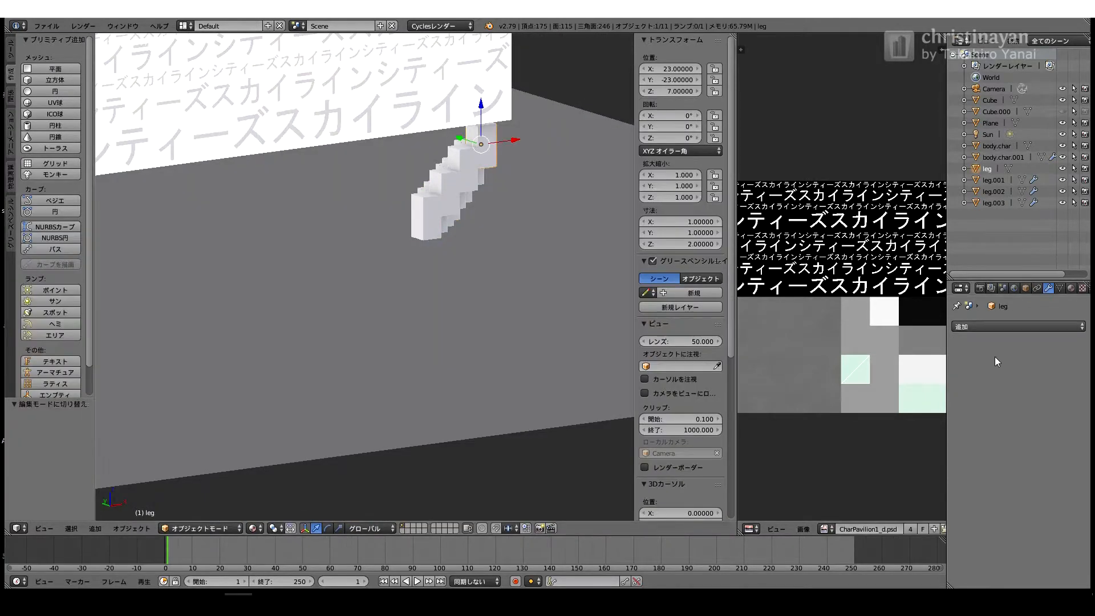
click(1071, 288)
key(Tab)
scroll(880, 382, down, 1)
key(g)
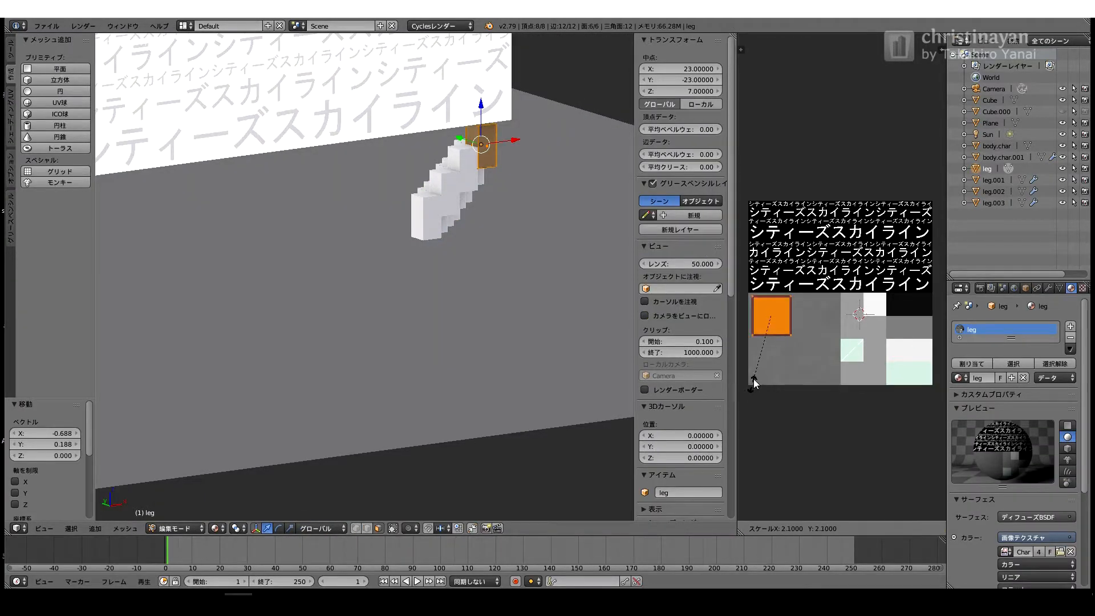
click(754, 380)
key(g)
click(755, 416)
key(Tab)
Step: Move the UVs of the second row of leg blocks onto the concrete area
right_click(470, 170)
key(Tab)
key(g)
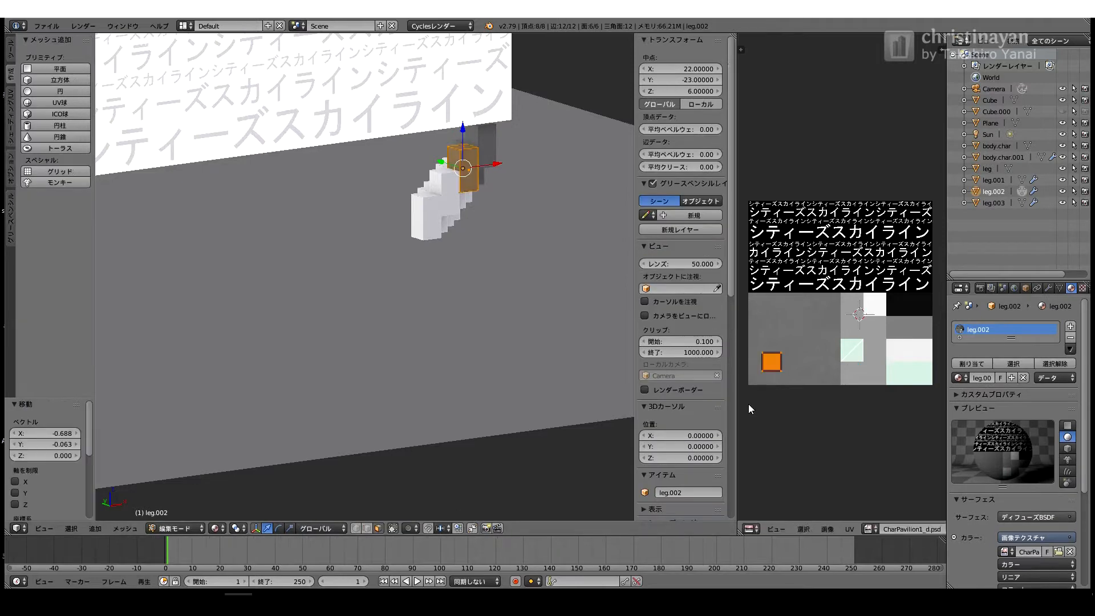
click(748, 406)
key(Tab)
Step: Scale the UVs of the third row of leg blocks to fit the concrete area, redoing the first attempt
right_click(449, 192)
key(Tab)
key(s)
click(755, 382)
key(ctrl+z)
key(s)
click(742, 400)
key(Tab)
Step: Move and scale the UVs of the lowest row of leg blocks within the concrete area
right_click(426, 218)
key(Tab)
key(g)
key(s)
click(742, 405)
key(Tab)
middle_drag(560, 293, 445, 258)
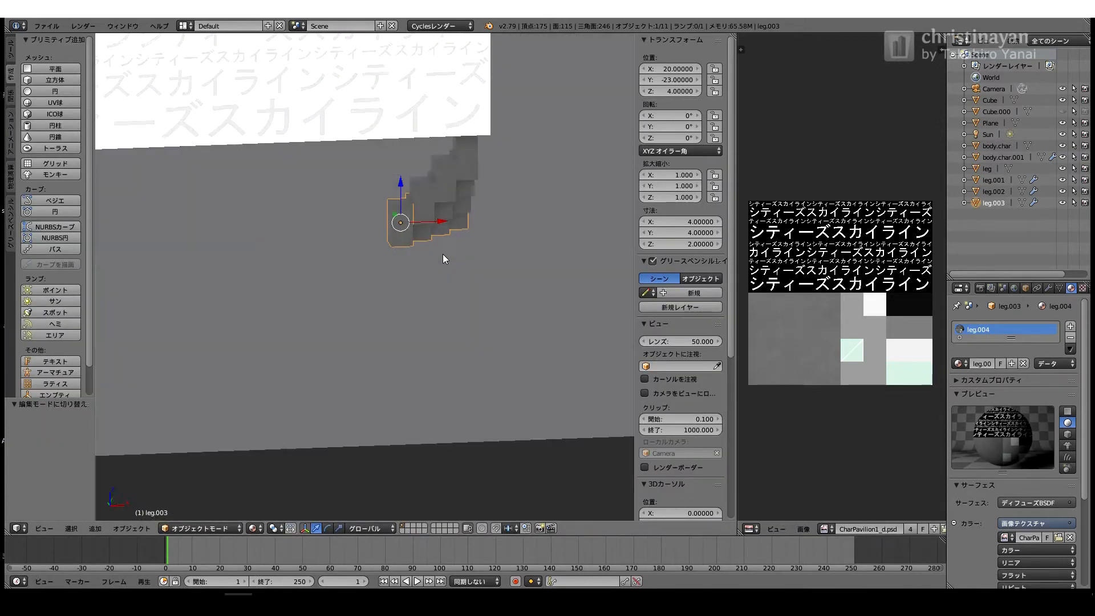
Step: Copy the lowest row of leg blocks and shift a row by -1 along Z
middle_drag(412, 204, 383, 177)
key(ctrl+c)
key(g)
key(z)
key(minus)
key(1)
key(Return)
Step: Paste another copy of the row and offset a row by -1 along X and -1 along Z
key(ctrl+c)
key(ctrl+v)
key(g)
key(x)
key(minus)
key(1)
key(Return)
key(g)
key(z)
key(minus)
key(1)
key(Return)
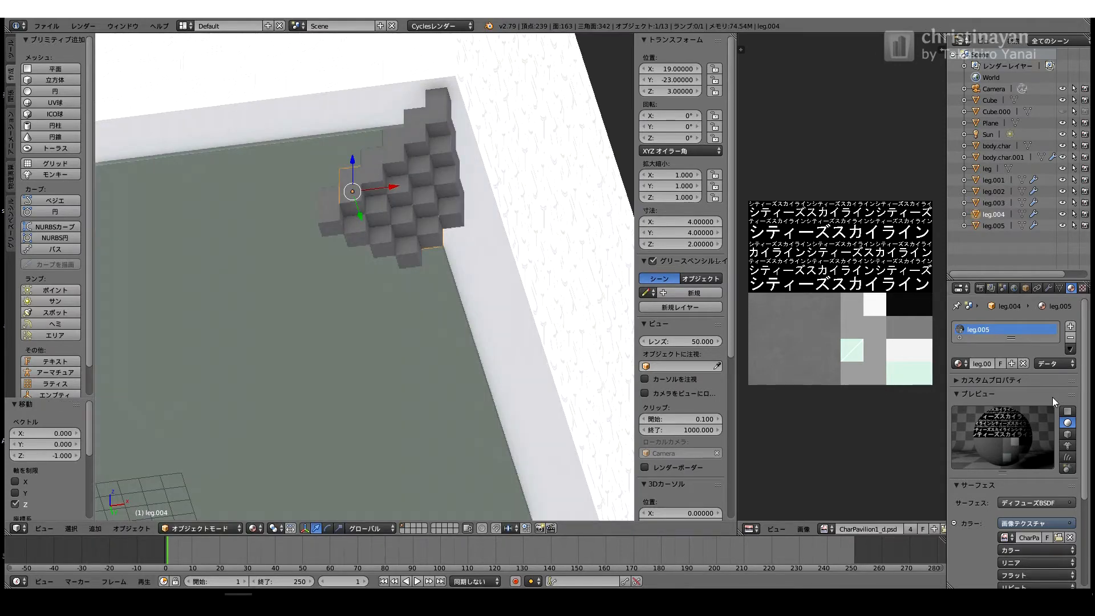
Step: Increase the array count of the newly placed row of leg blocks
click(1048, 288)
click(1078, 390)
click(1078, 390)
click(1079, 390)
Step: Duplicate the six-block row and offset the new row by -1 along X and -1 along Z
middle_drag(530, 292, 596, 291)
key(ctrl+c)
key(ctrl+v)
key(g)
key(x)
key(minus)
key(1)
key(Return)
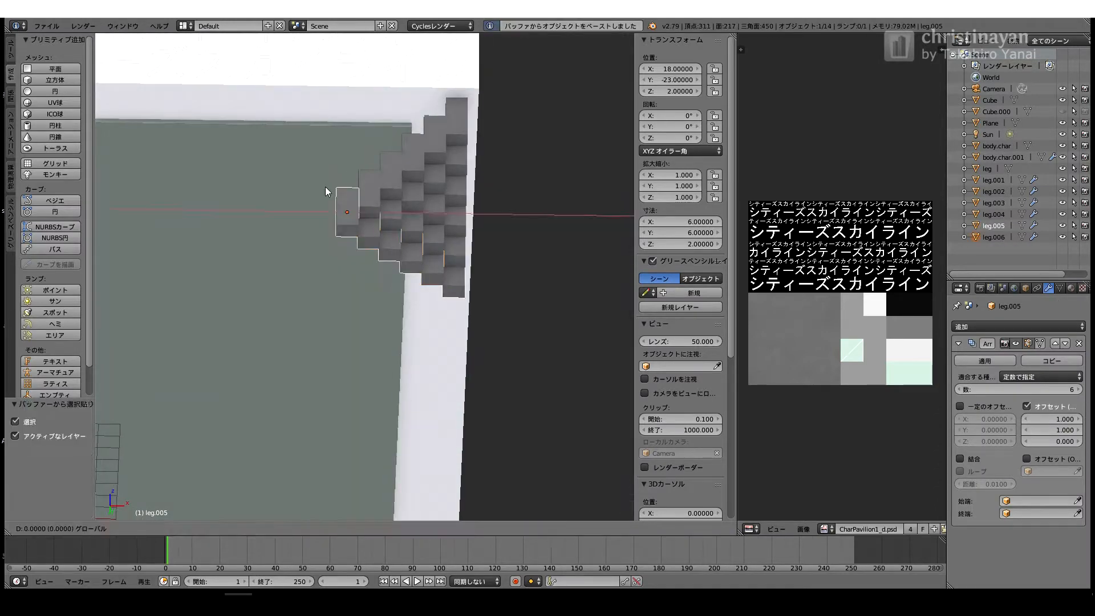
key(g)
key(z)
key(minus)
key(1)
key(Return)
Step: Lower the next row by 1 along Z and raise the array count up to 8 at the leg's foot
key(g)
key(z)
key(minus)
key(1)
key(Return)
middle_drag(305, 228, 479, 335)
right_click(428, 279)
click(1078, 390)
click(1078, 390)
middle_drag(587, 328, 546, 368)
mouse_move(456, 359)
middle_down()
mouse_move(457, 342)
mouse_move(195, 362)
mouse_move(288, 361)
mouse_move(379, 296)
mouse_move(440, 303)
mouse_move(405, 313)
mouse_move(338, 291)
middle_up()
Step: Check the leg in rendered view, return to a non-rendered display and delete the row that sinks below the ground
key(shift+z)
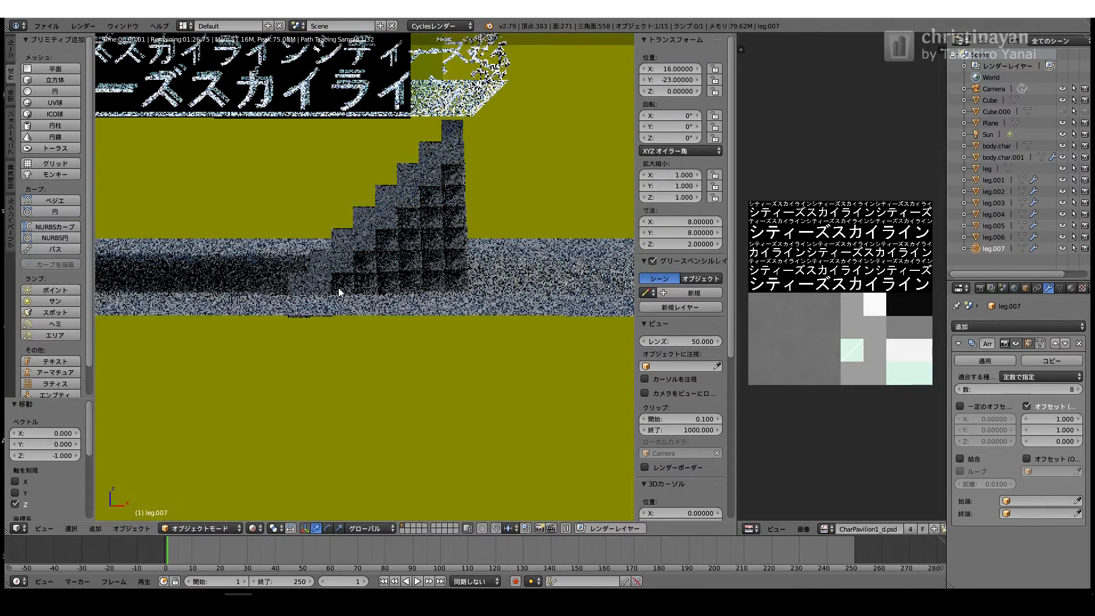
key(KP_5)
click(253, 528)
click(278, 465)
key(KP_5)
scroll(281, 308, up, 1)
key(x)
click(277, 300)
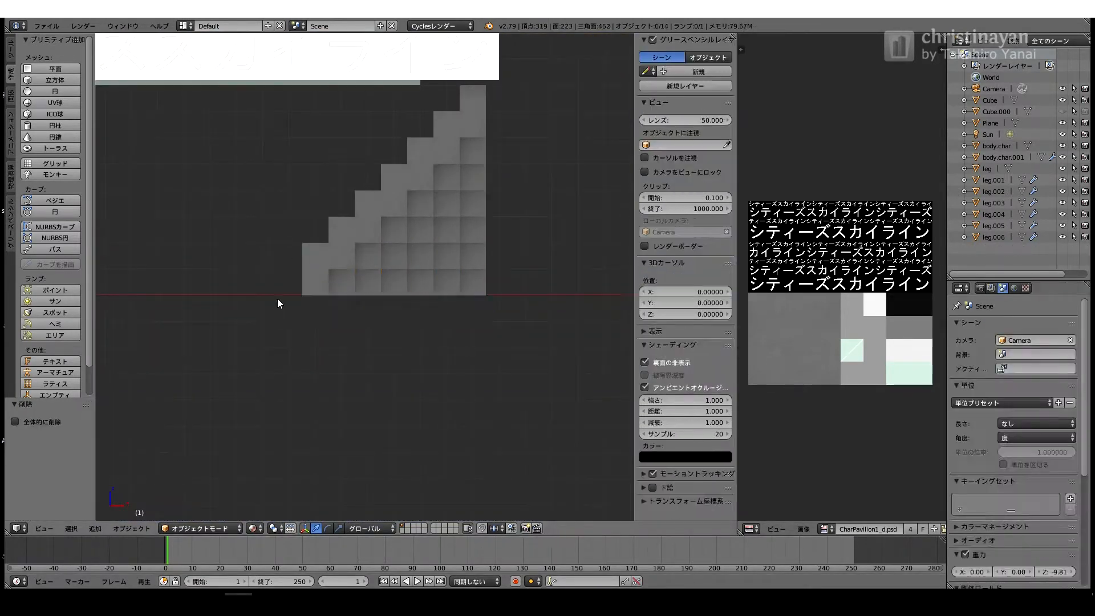
Step: Switch to Photoshop and cover the concrete area of CharPavilion1_d.psd with a copied layer of the wood texture
right_click(318, 291)
middle_drag(318, 292, 202, 303)
key(alt+Tab)
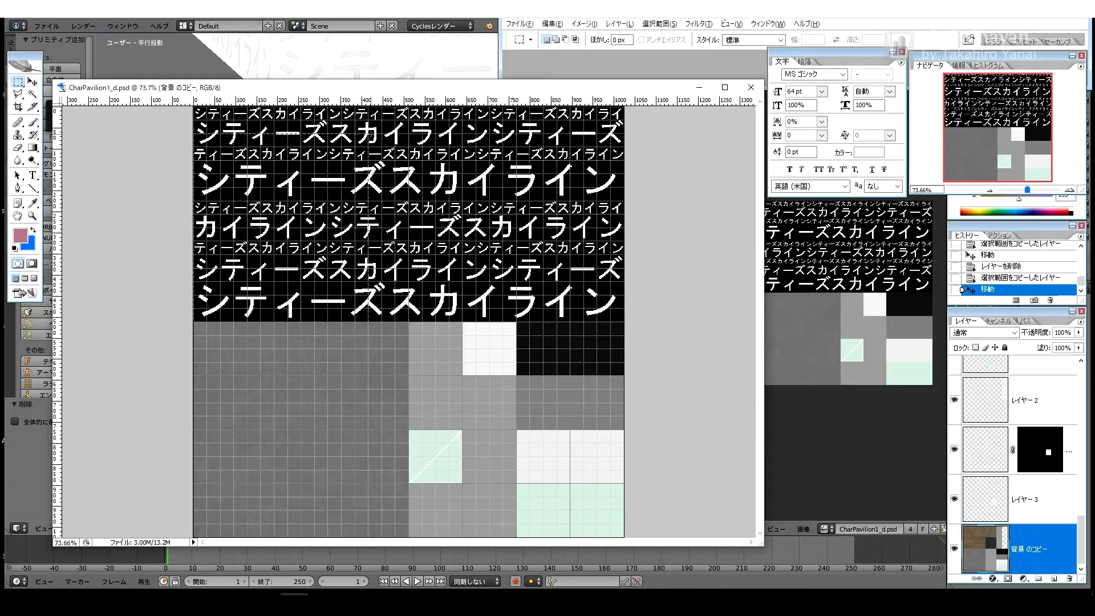
drag(260, 404, 264, 403)
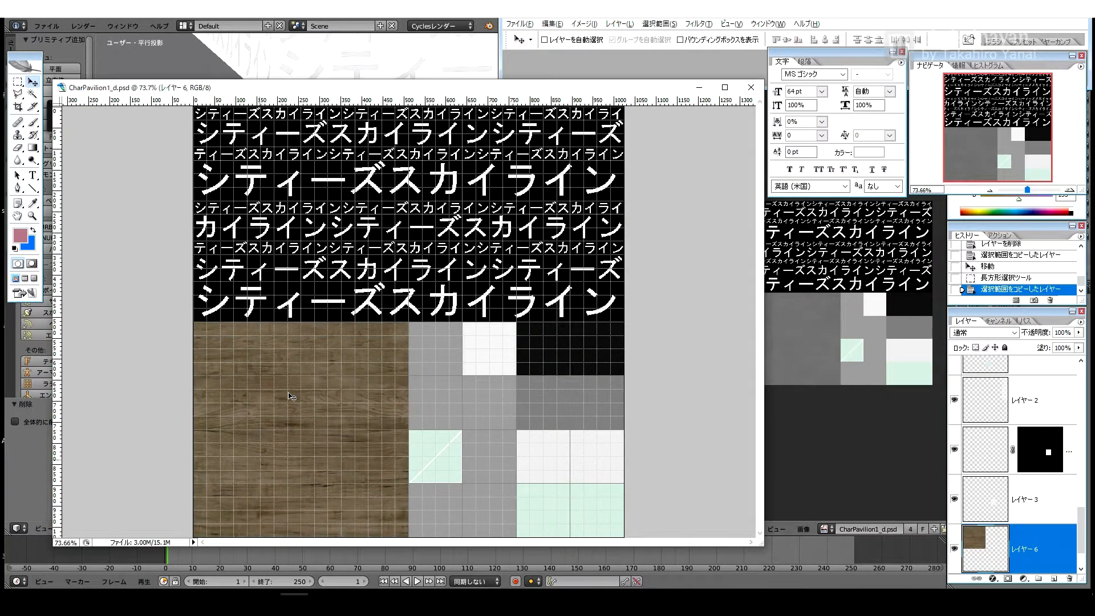
Step: Return to Blender and examine the wood texture on the stepped leg from several angles
click(38, 29)
mouse_move(79, 62)
scroll(328, 307, up, 3)
key(Tab)
key(Tab)
scroll(581, 373, down, 4)
middle_drag(580, 372, 429, 371)
middle_drag(420, 328, 393, 352)
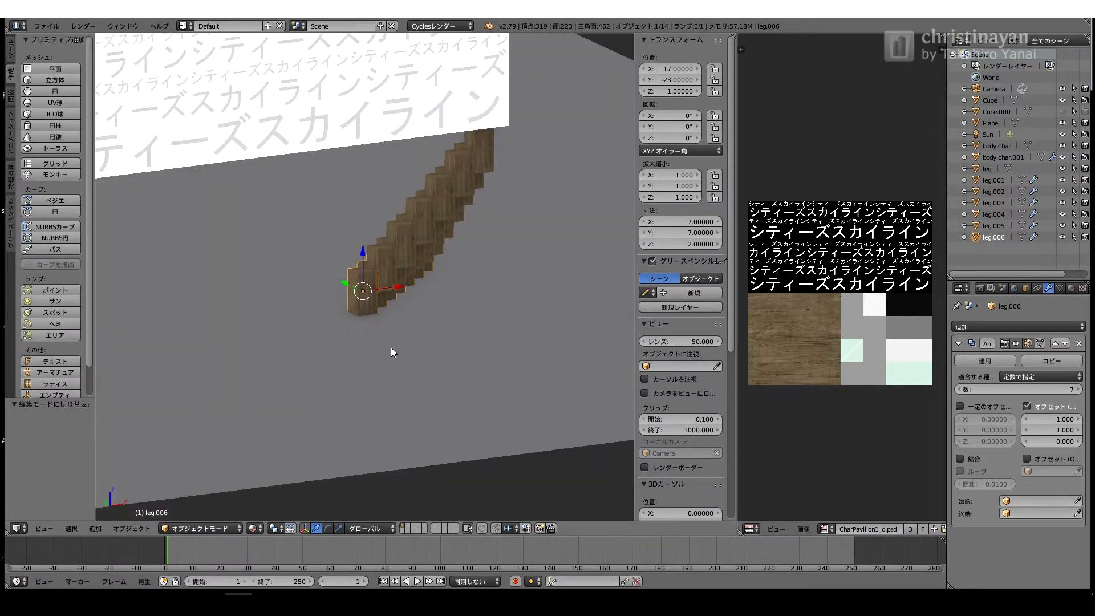
middle_drag(300, 287, 406, 309)
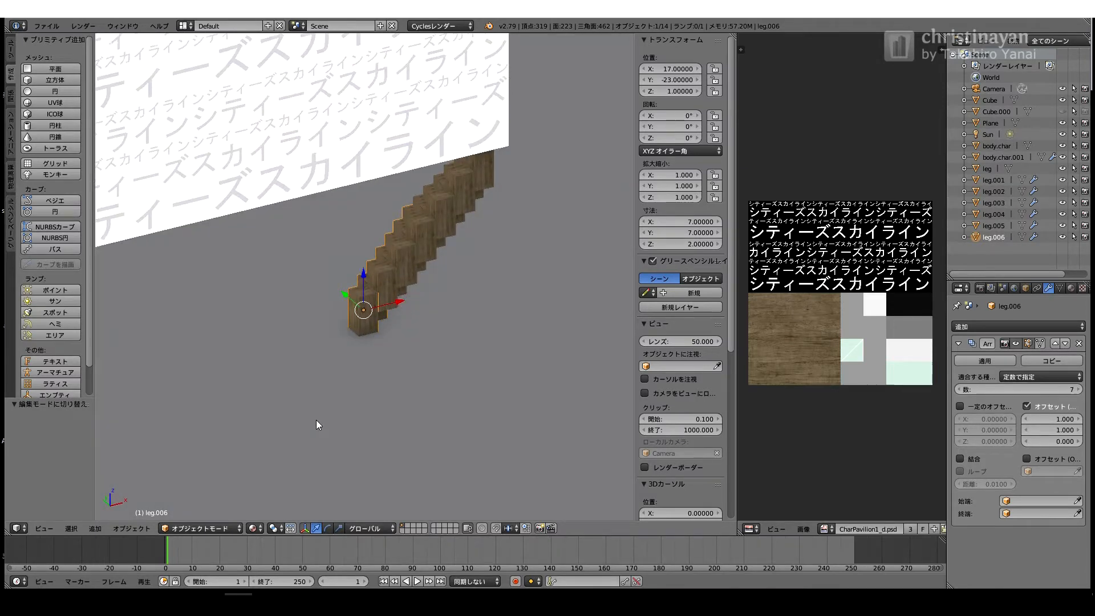
Step: Add a plain-axes empty named leg.Empty and move it 23 along X
mouse_move(366, 273)
middle_down()
mouse_move(365, 256)
mouse_move(370, 297)
mouse_move(361, 289)
middle_up()
scroll(45, 311, down, 2)
click(51, 364)
scroll(257, 274, down, 6)
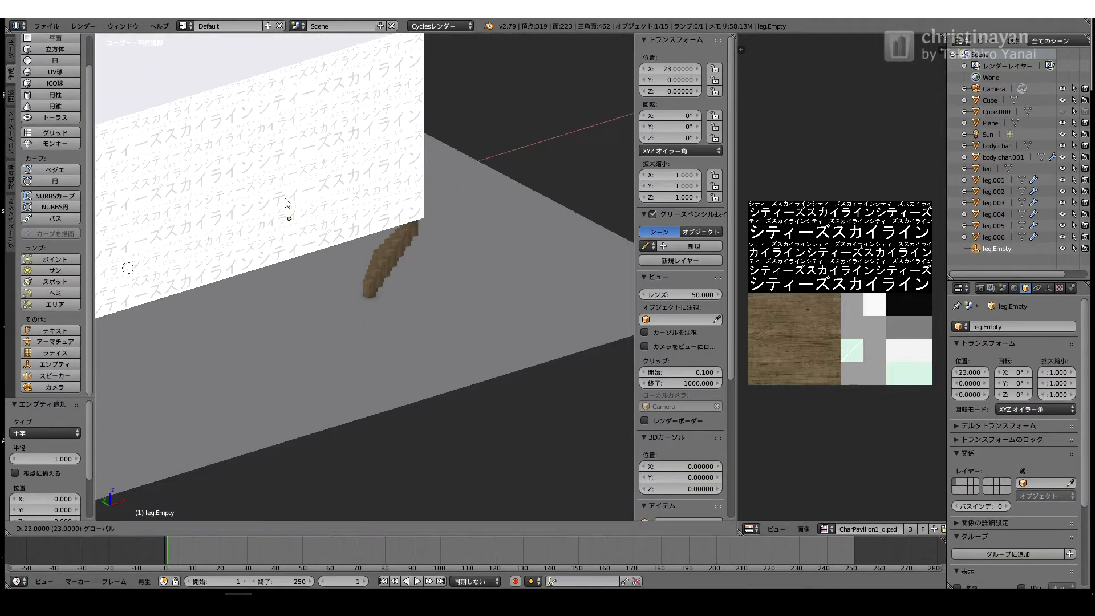
ctrl+drag(286, 200, 292, 197)
Step: Position leg.Empty near the leg's lowest block, offsetting it by -16 along Y
key(KP_1)
ctrl+drag(380, 288, 372, 285)
middle_drag(343, 256, 314, 254)
ctrl+drag(275, 231, 301, 271)
key(KP_1)
scroll(327, 261, up, 5)
click(670, 69)
middle_drag(327, 262, 333, 311)
Step: Add a second Array modifier to the lowest row, replacing relative offset with object offset leg.Empty and a count of 4
right_click(333, 310)
click(967, 326)
click(849, 352)
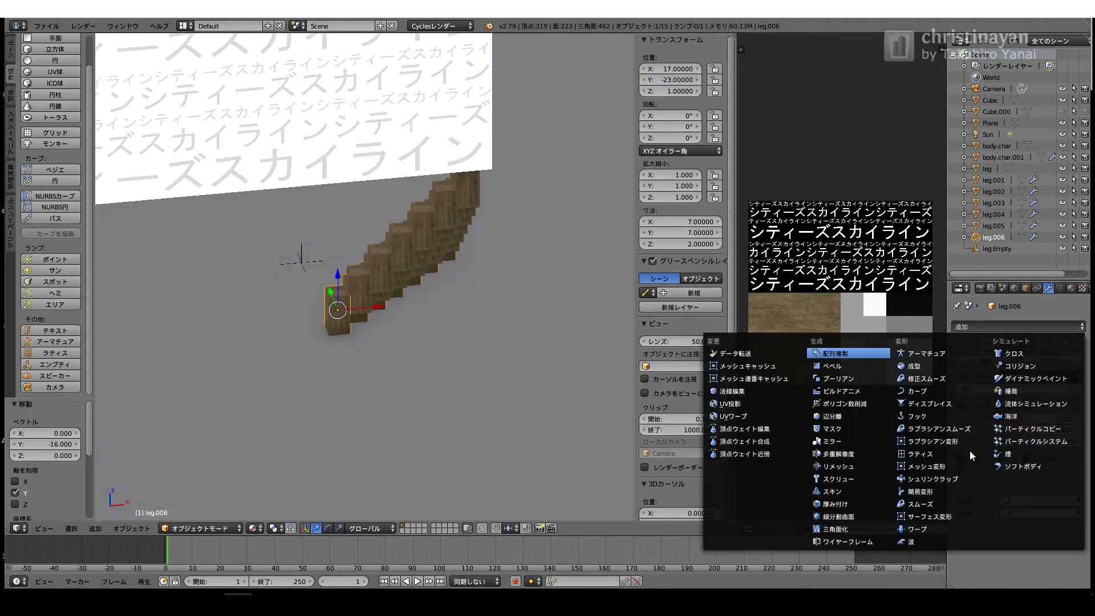
scroll(978, 471, down, 5)
scroll(987, 472, down, 1)
scroll(1021, 476, up, 3)
scroll(1022, 476, down, 3)
click(1022, 517)
click(1022, 464)
click(1043, 529)
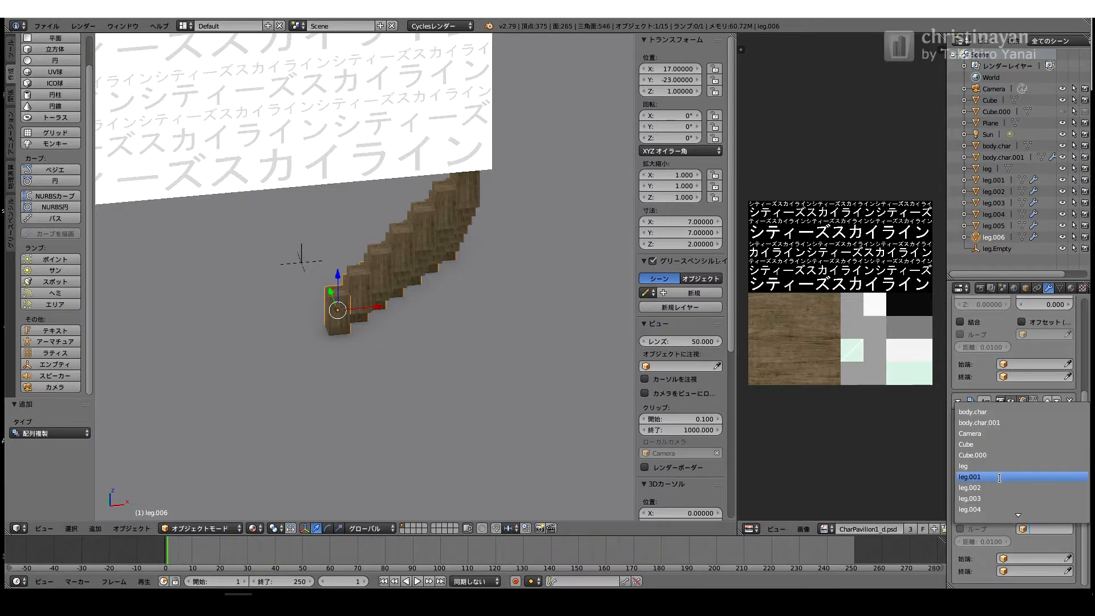
key(Return)
middle_drag(350, 426, 276, 373)
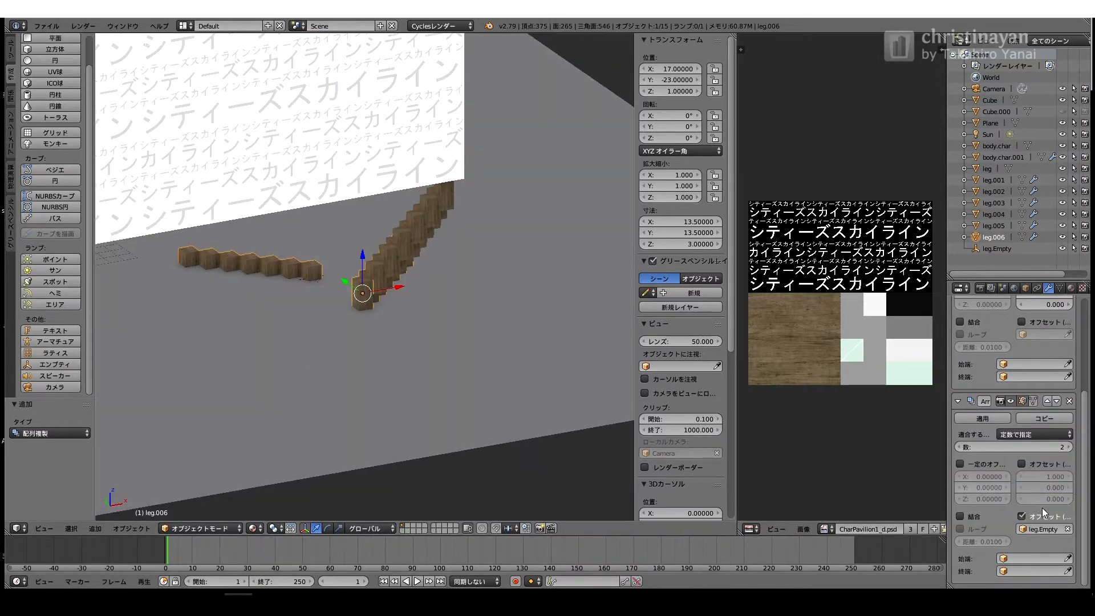
middle_drag(130, 345, 132, 308)
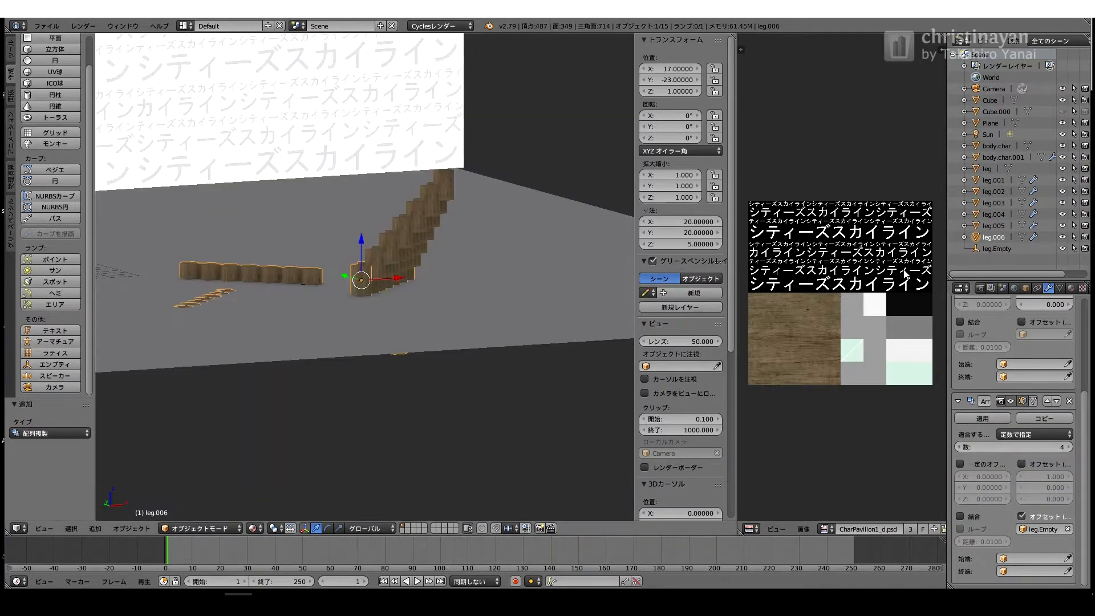
Step: Rotate leg.Empty 90° about Z and shift it along Y so the arrayed block rows turn around the corner
click(997, 249)
middle_drag(305, 279, 317, 329)
drag(290, 245, 271, 231)
drag(407, 252, 411, 224)
drag(403, 228, 383, 211)
click(424, 289)
middle_drag(365, 278, 114, 264)
click(423, 322)
scroll(423, 323, up, 5)
middle_drag(423, 323, 423, 306)
Step: Set leg.Empty's X location to 23 and check the resulting ring of wooden blocks
drag(660, 69, 669, 69)
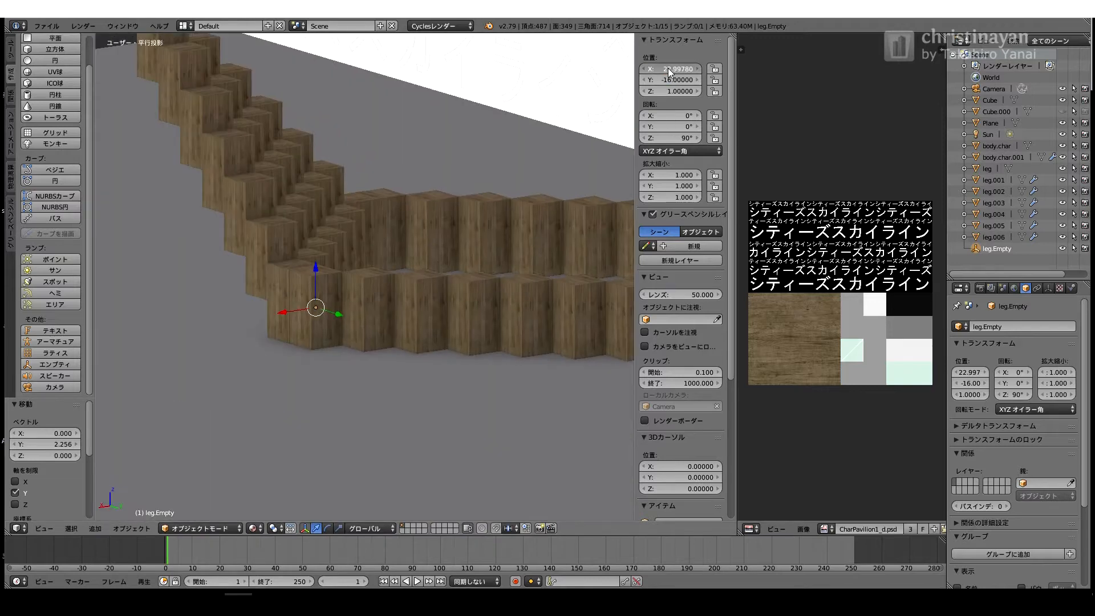
text(23)
key(Return)
scroll(401, 171, down, 2)
middle_drag(402, 171, 522, 222)
middle_drag(330, 329, 422, 337)
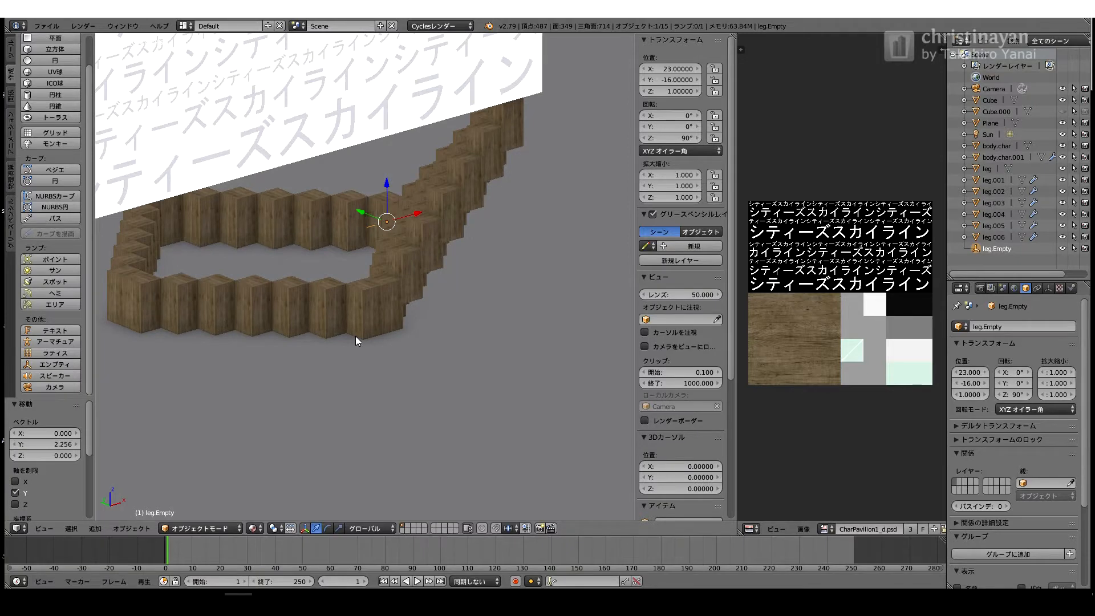
middle_drag(354, 337, 359, 311)
Step: Apply the relative-offset Array modifiers of the stepped leg rows, keeping only the lowest row's array driven by leg.Empty
right_click(368, 274)
right_click(447, 180)
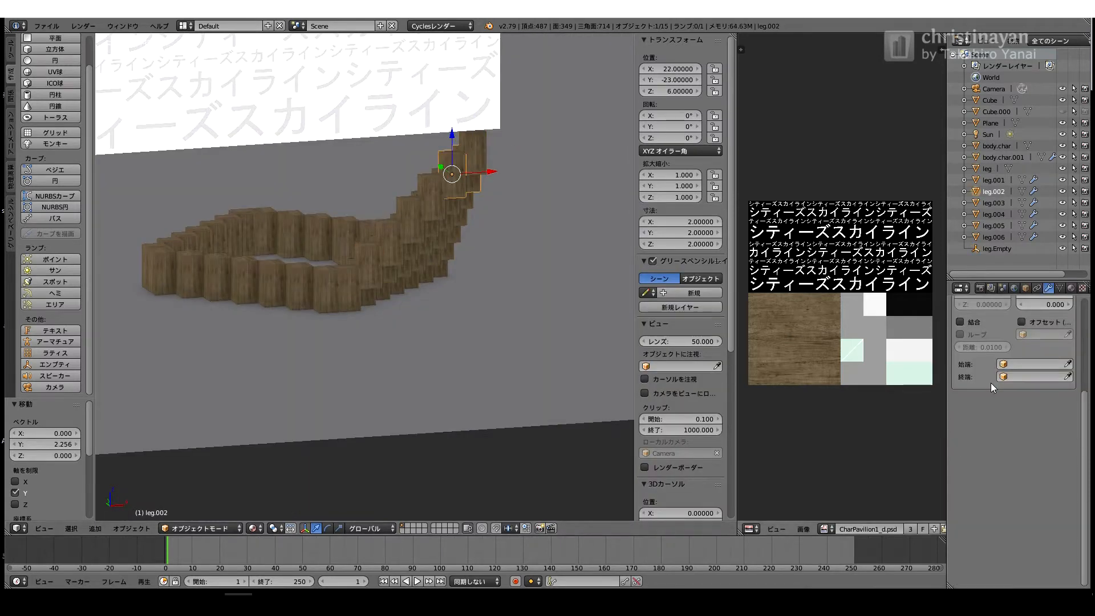
scroll(991, 384, up, 5)
click(986, 355)
right_click(419, 214)
click(986, 358)
right_click(375, 267)
click(986, 358)
right_click(374, 281)
click(986, 359)
right_click(352, 307)
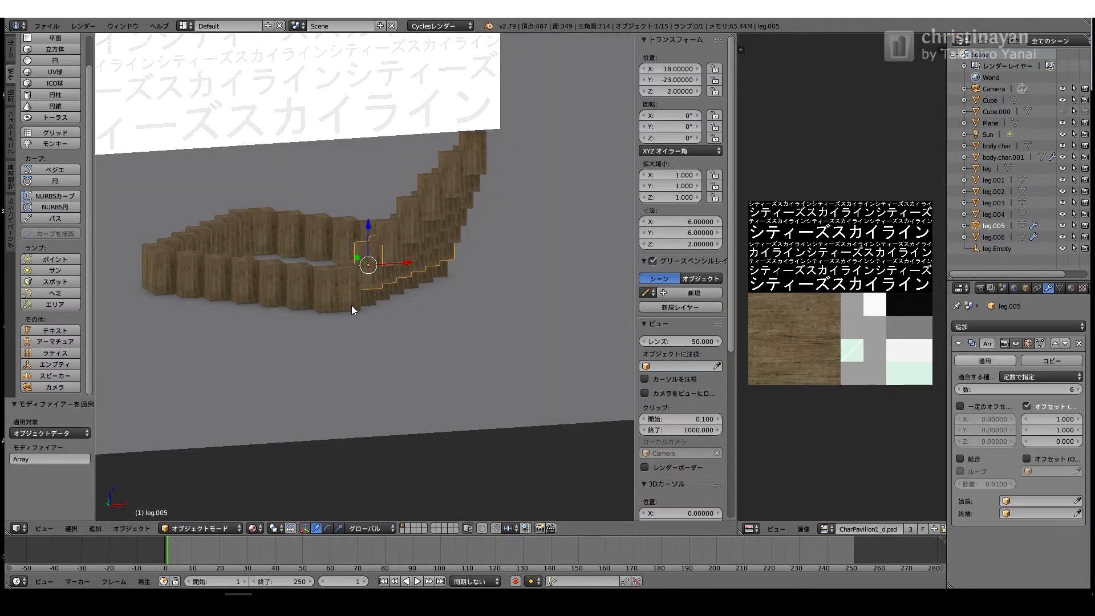
click(986, 359)
Step: Join all the stepped leg rows into leg.006 and enter edit mode on the joined mesh
right_click(465, 175)
shift+right_click(344, 292)
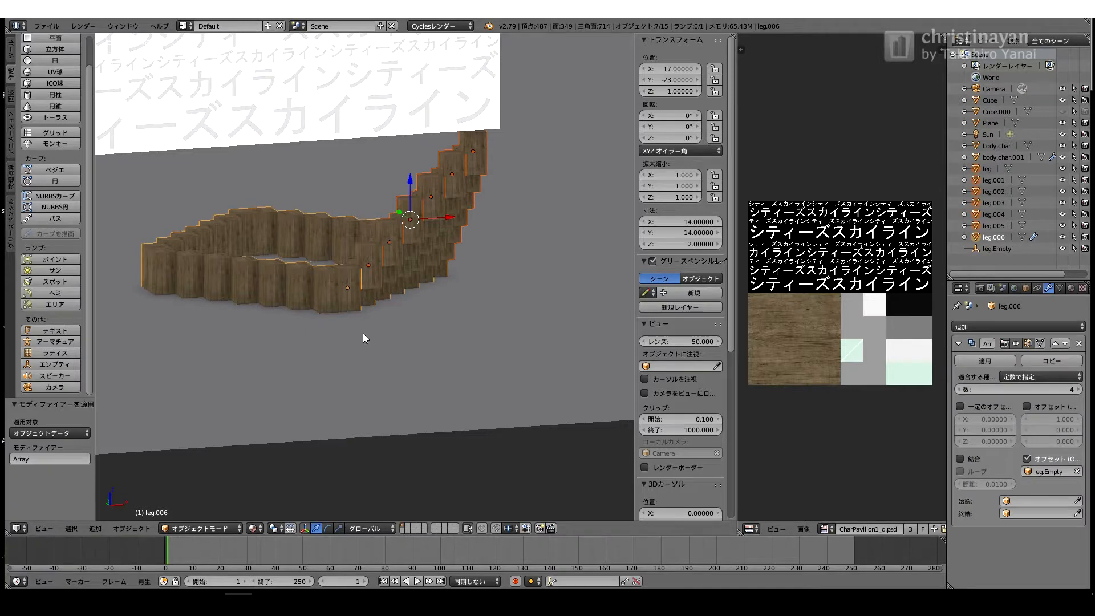
key(ctrl+j)
middle_drag(337, 316, 399, 320)
scroll(376, 311, up, 4)
key(Tab)
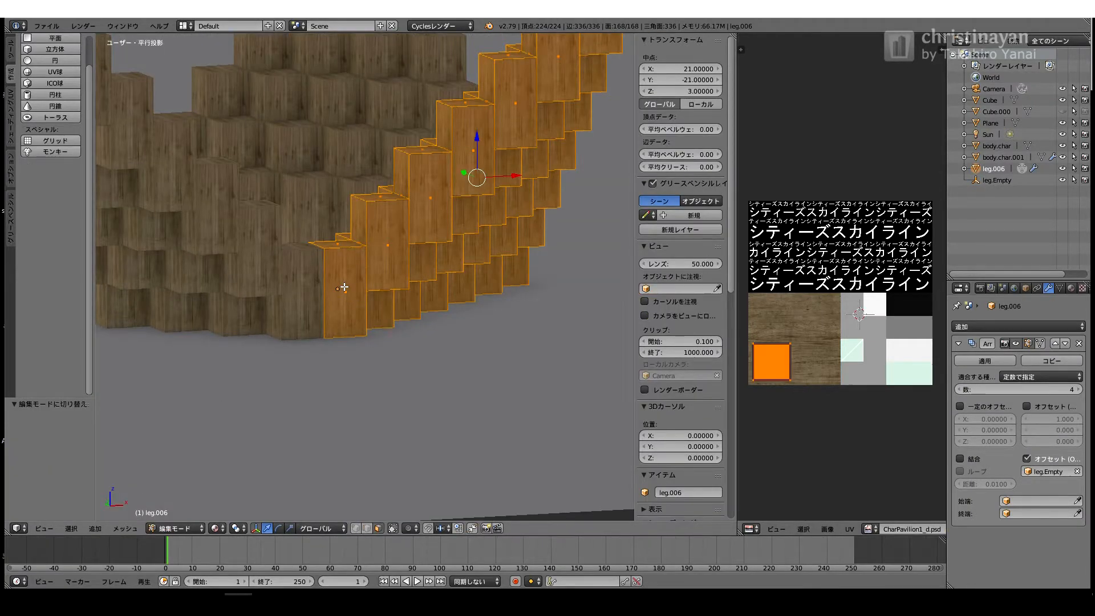
Step: Try to duplicate the leg's lowest row of blocks upward
scroll(345, 288, down, 3)
right_click(353, 294)
middle_drag(353, 294, 277, 237)
shift+right_click(306, 286)
key(ctrl+KP_Add)
middle_drag(445, 295, 350, 263)
drag(407, 231, 411, 200)
key(ctrl+z)
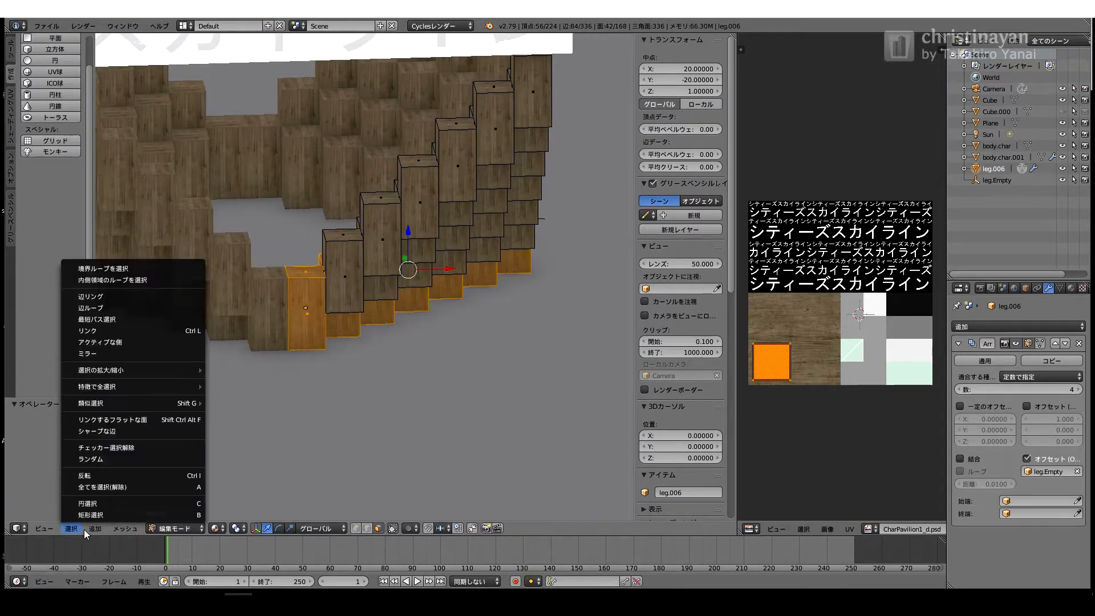
click(124, 529)
mouse_move(155, 358)
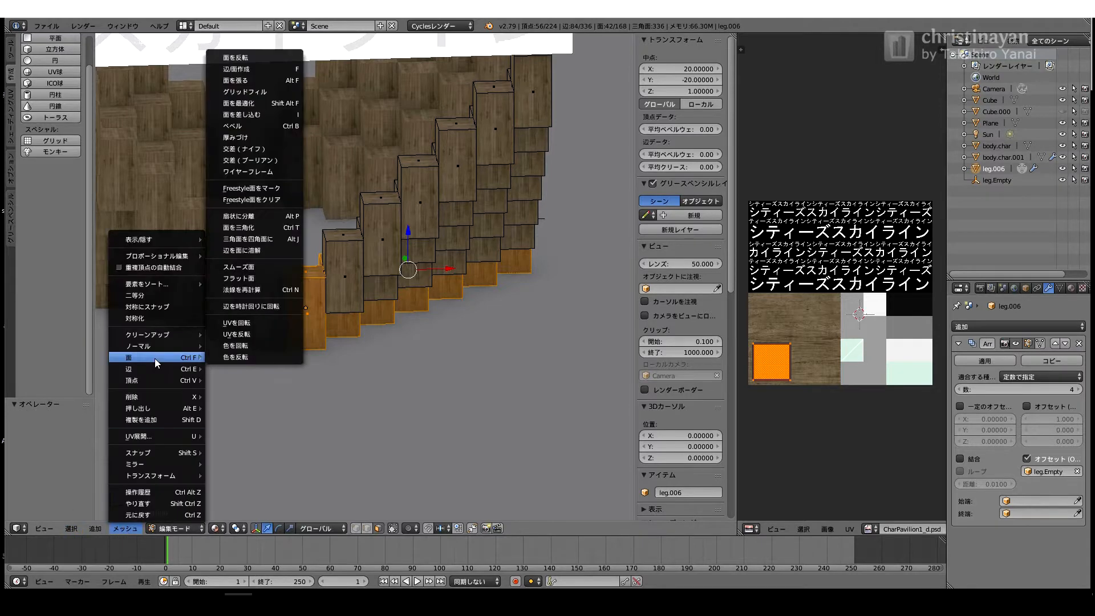
click(160, 417)
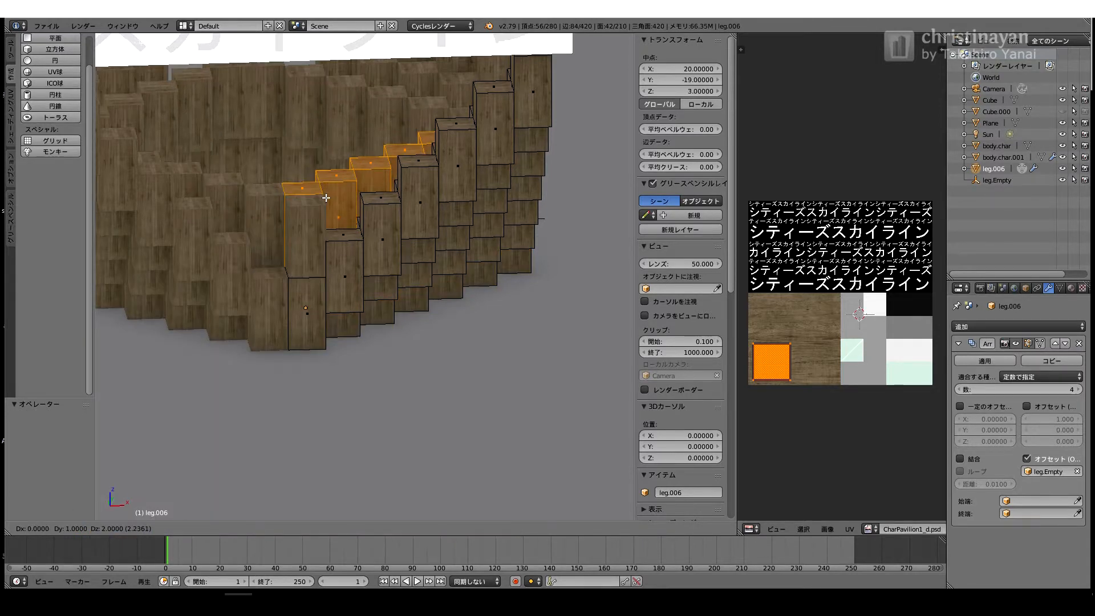
right_click(320, 212)
Step: Duplicate the corner block at the end of the lowest row 2 units up along Z and inspect the copy
right_click(276, 280)
key(ctrl+KP_Add)
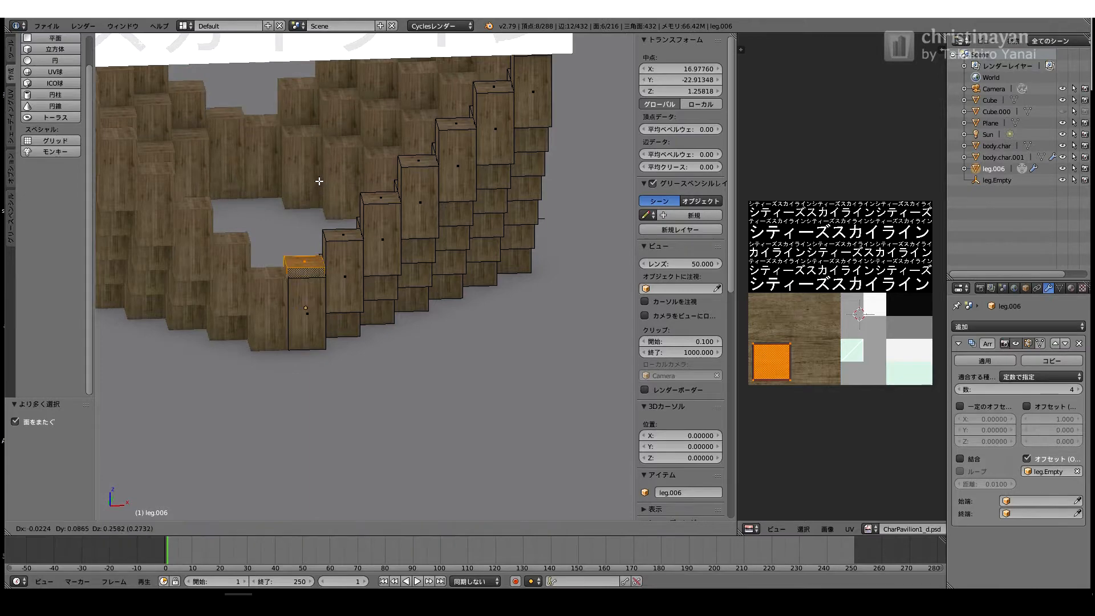
click(326, 189)
middle_drag(325, 190, 368, 212)
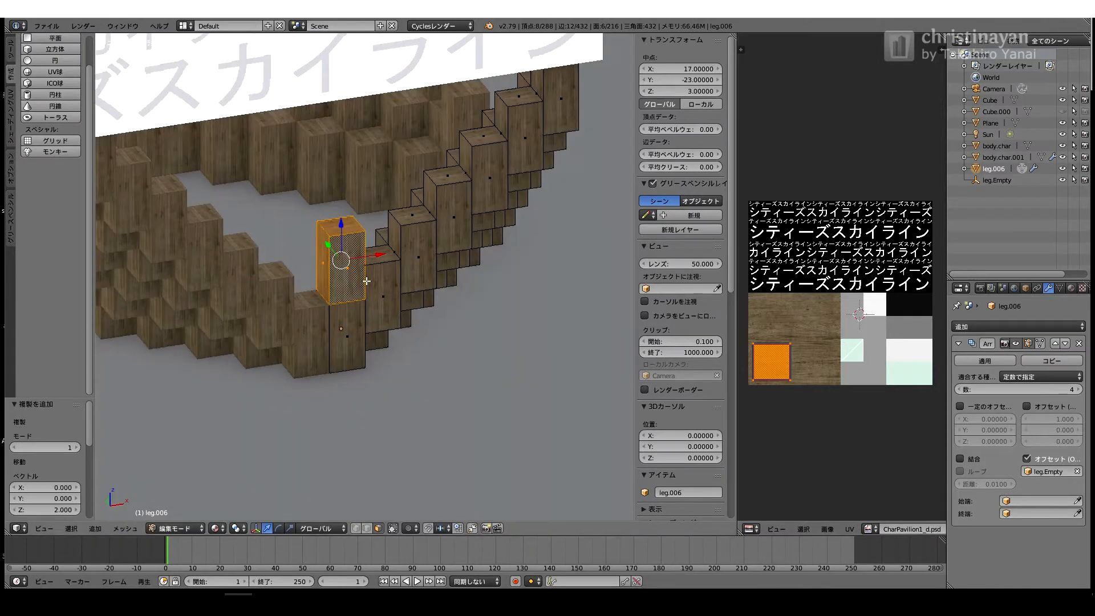
middle_drag(316, 277, 260, 320)
key(Tab)
key(Tab)
scroll(340, 323, up, 2)
middle_drag(340, 322, 342, 338)
key(Tab)
right_click(345, 242)
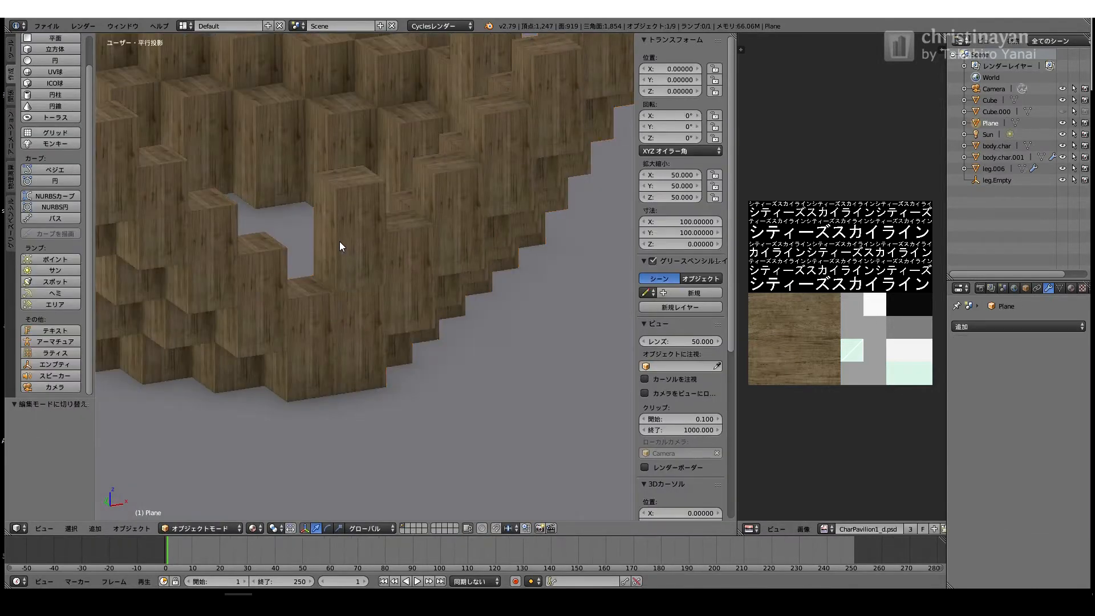
right_click(340, 247)
Step: Stack two more copies of the corner block in leg.006, each 2 units higher along Z
key(Tab)
scroll(340, 169, down, 2)
key(shift+d)
key(z)
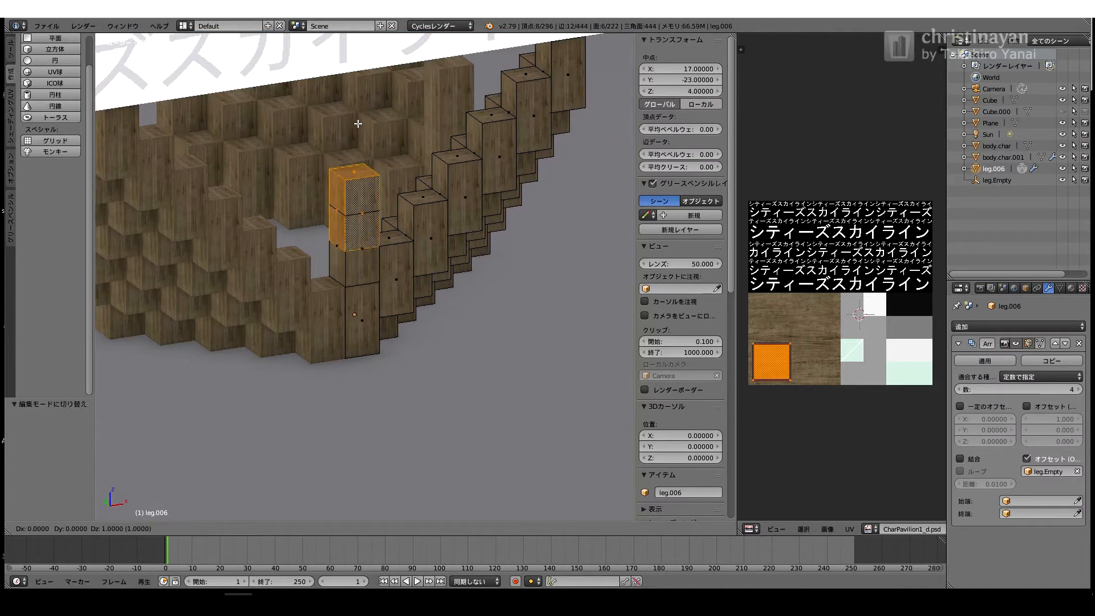
click(359, 86)
scroll(354, 97, down, 2)
middle_drag(302, 200, 297, 193)
scroll(297, 193, up, 2)
shift+middle_drag(295, 194, 295, 268)
key(Left)
key(shift+d)
key(z)
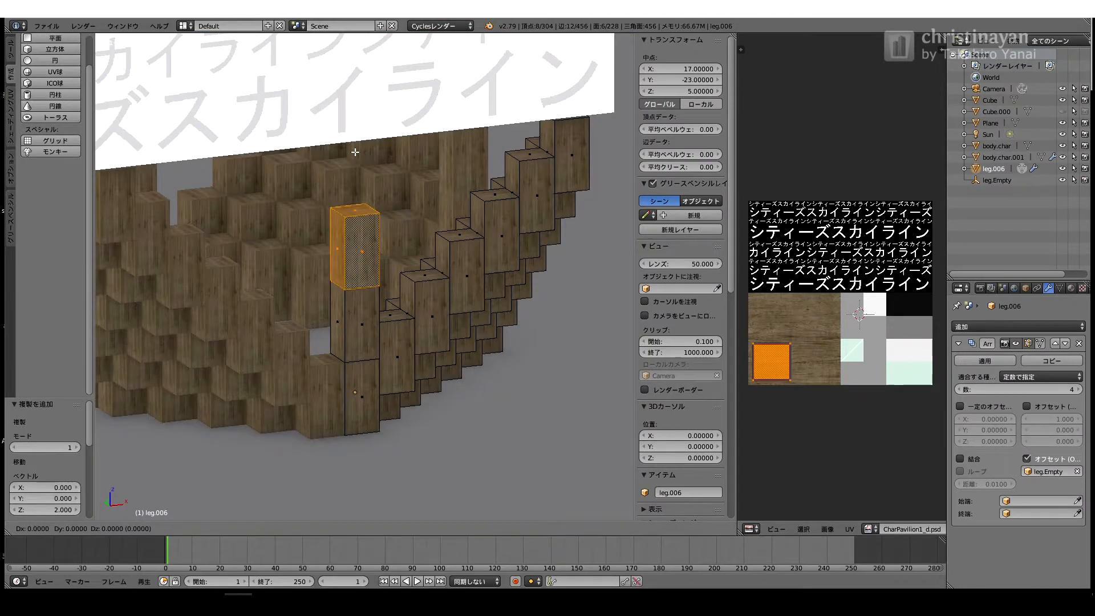
click(355, 151)
Step: Duplicate the two topmost blocks of the corner column 2 units along X
right_click(396, 332)
key(ctrl+KP_Add)
right_click(355, 184)
shift+right_click(355, 228)
key(ctrl+KP_Add)
key(ctrl+KP_Add)
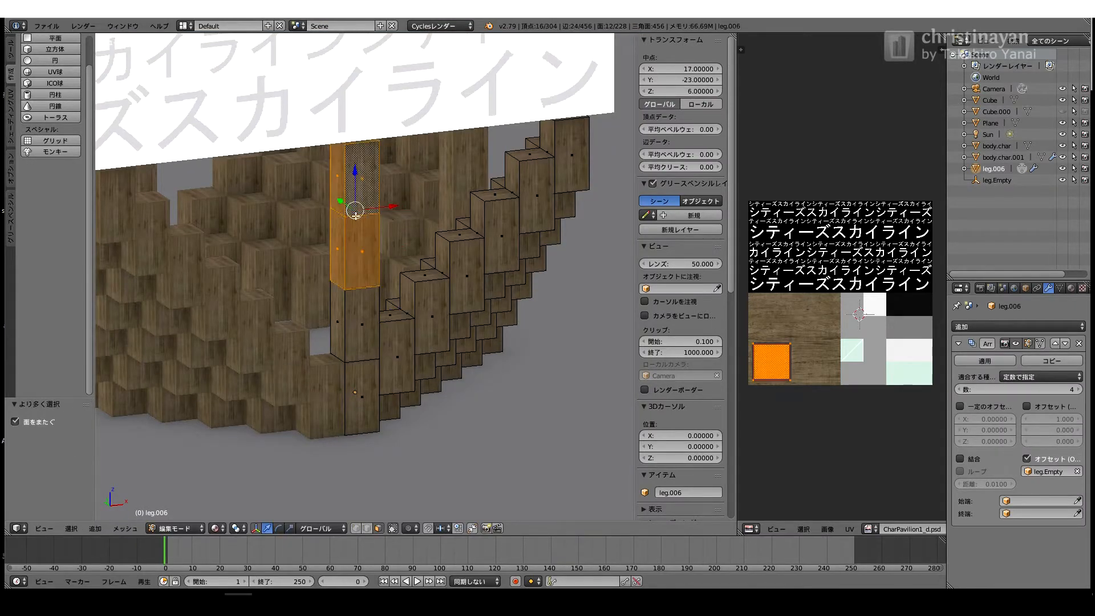
key(shift+d)
key(x)
click(397, 203)
Step: Duplicate the topmost block of the new pair another 2 units along X
right_click(403, 182)
key(ctrl+KP_Add)
key(ctrl+KP_Add)
key(shift+d)
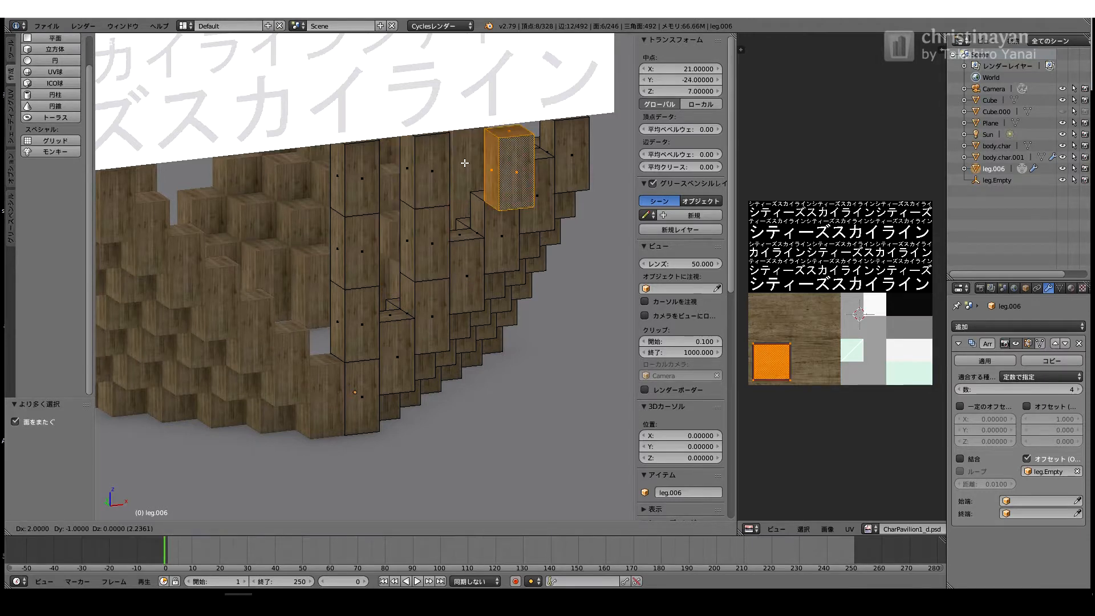
click(466, 162)
Step: Duplicate the block in the column next to the corner 2 units up along Z
right_click(393, 354)
key(ctrl+KP_Add)
key(ctrl+KP_Add)
key(shift+d)
key(z)
key(2)
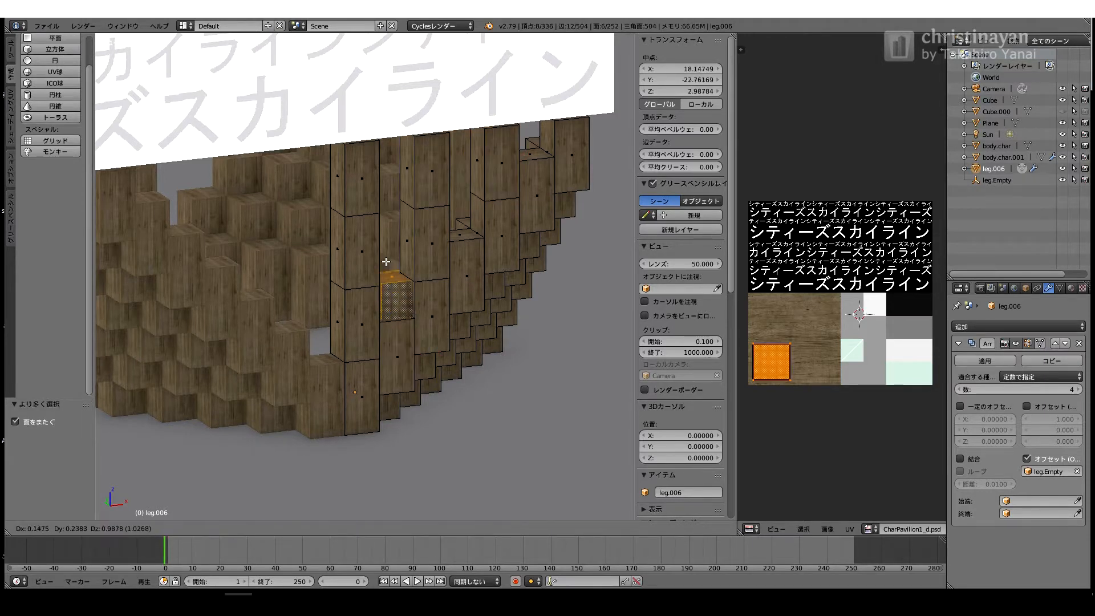
key(Return)
Step: Duplicate the second column's two stacked blocks and raise the copies 4 units along Z, switching the viewport to solid shading
key(ctrl+KP_Add)
key(shift+d)
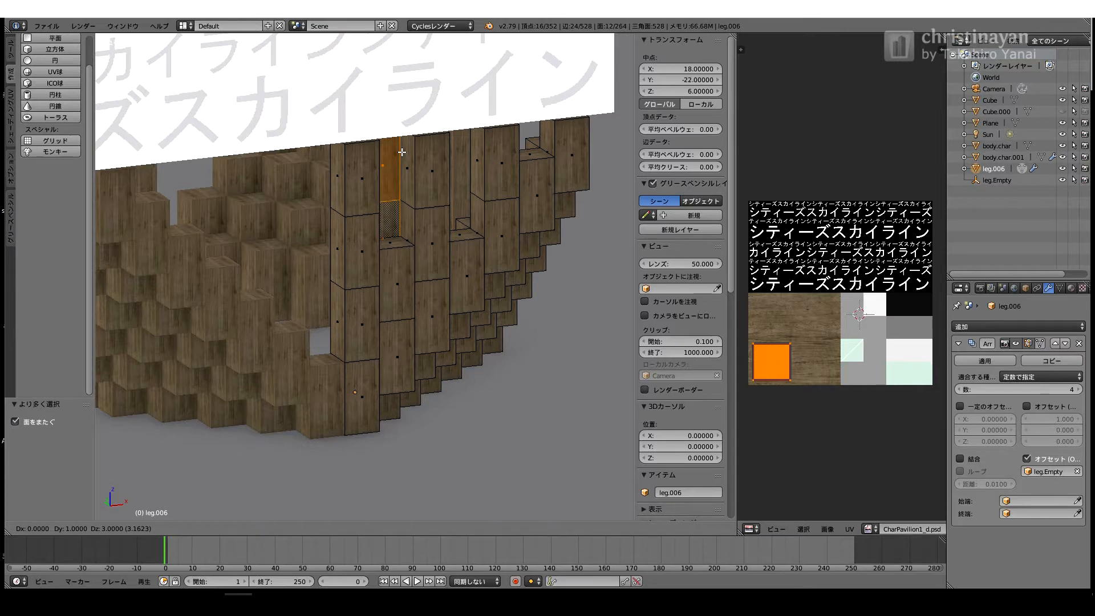
key(z)
key(2)
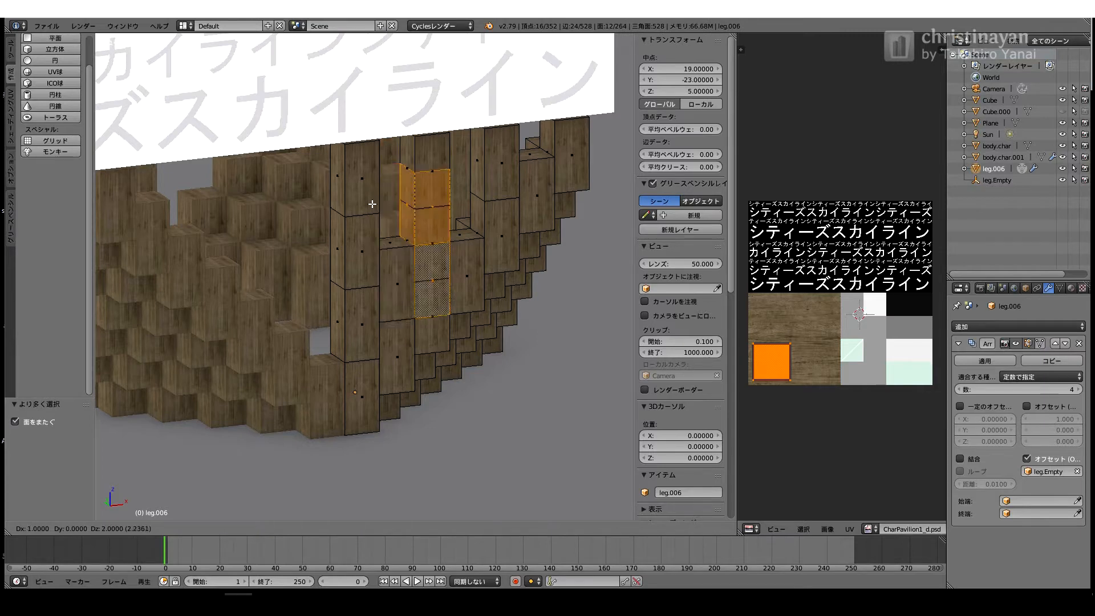
key(Return)
key(alt+z)
key(g)
key(z)
key(2)
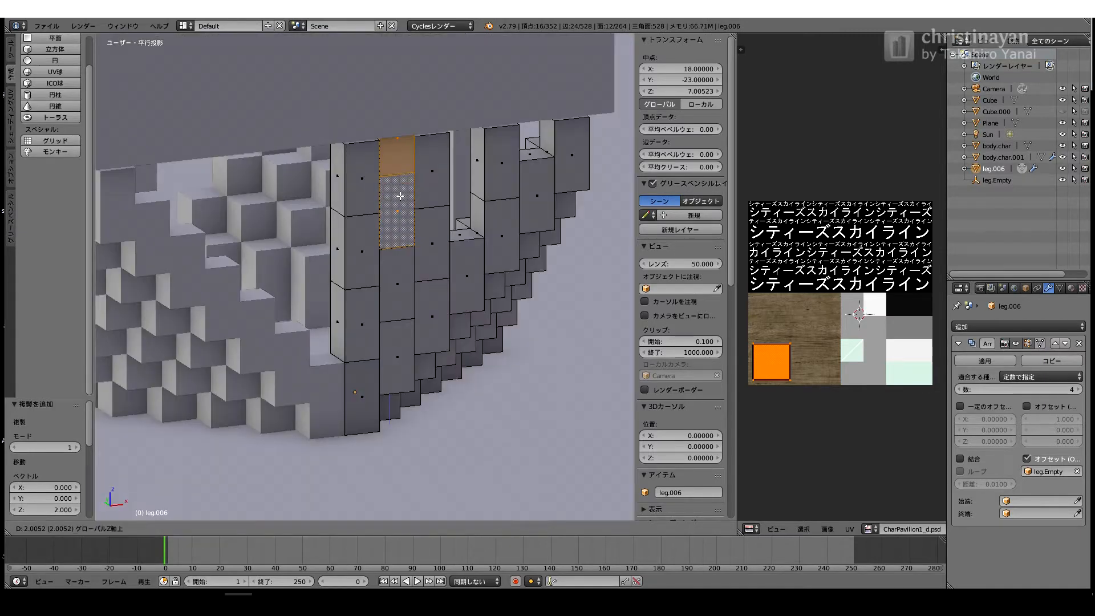
key(Return)
Step: Duplicate the second column's upper pair of blocks 2 units along X
middle_drag(382, 154, 368, 210)
key(shift+d)
key(x)
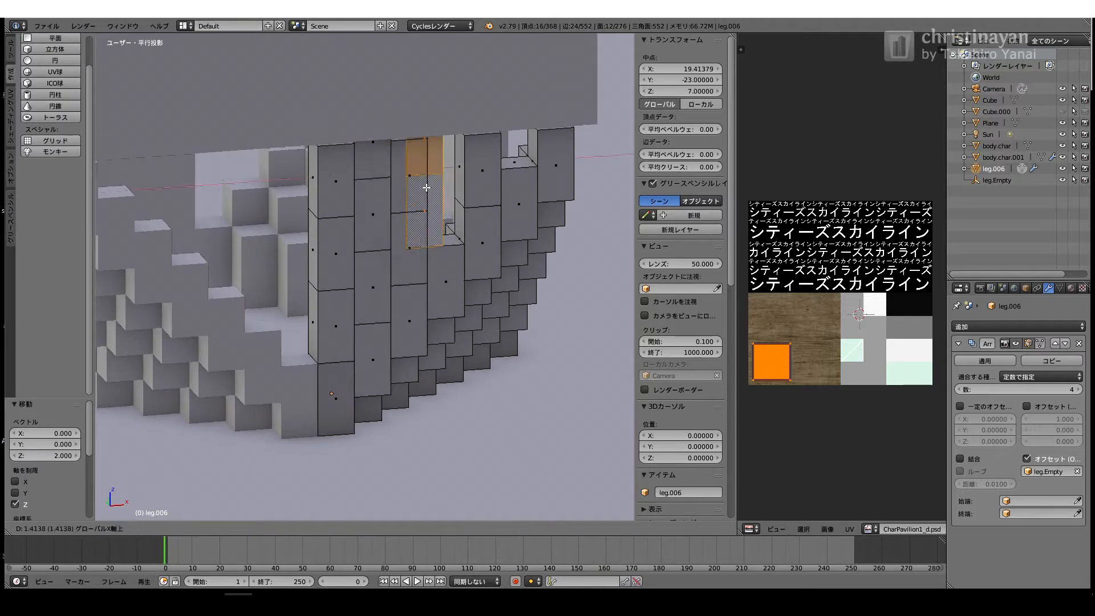
key(2)
key(Return)
Step: Duplicate the top block of the second column 4 units along X to fill the remaining gap
right_click(363, 157)
key(ctrl+KP_Add)
key(ctrl+KP_Add)
key(shift+d)
key(x)
key(4)
key(Return)
Step: Leave edit mode and switch the viewport shading back to show the wood texture
mouse_move(452, 141)
middle_down()
mouse_move(357, 246)
mouse_move(340, 211)
middle_up()
key(Tab)
scroll(355, 255, down, 1)
click(251, 529)
click(255, 449)
scroll(359, 217, up, 1)
Step: Select several scattered front faces of the leg, move their UVs to another part of the wood image and rotate them 90°
key(Tab)
right_click(345, 229)
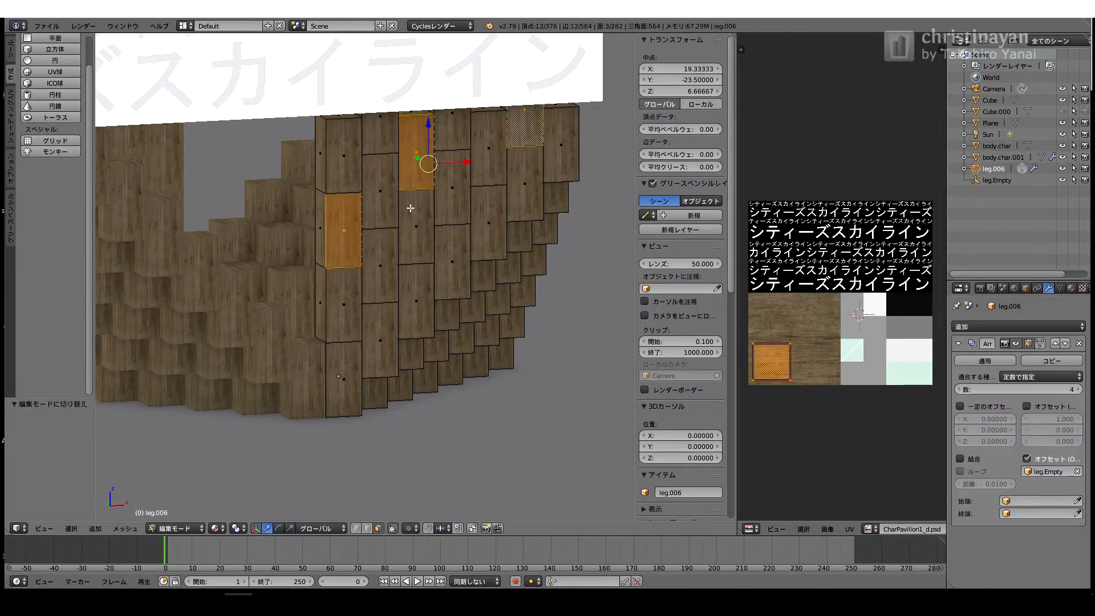
right_click(385, 271)
shift+right_click(344, 155)
shift+right_click(482, 149)
key(g)
click(839, 365)
text(r90)
key(Return)
Step: On the leg's adjacent side, duplicate the corner column's lowest face 2 units up along Z three times in a row
key(Tab)
middle_drag(377, 360, 227, 279)
key(Tab)
right_click(215, 212)
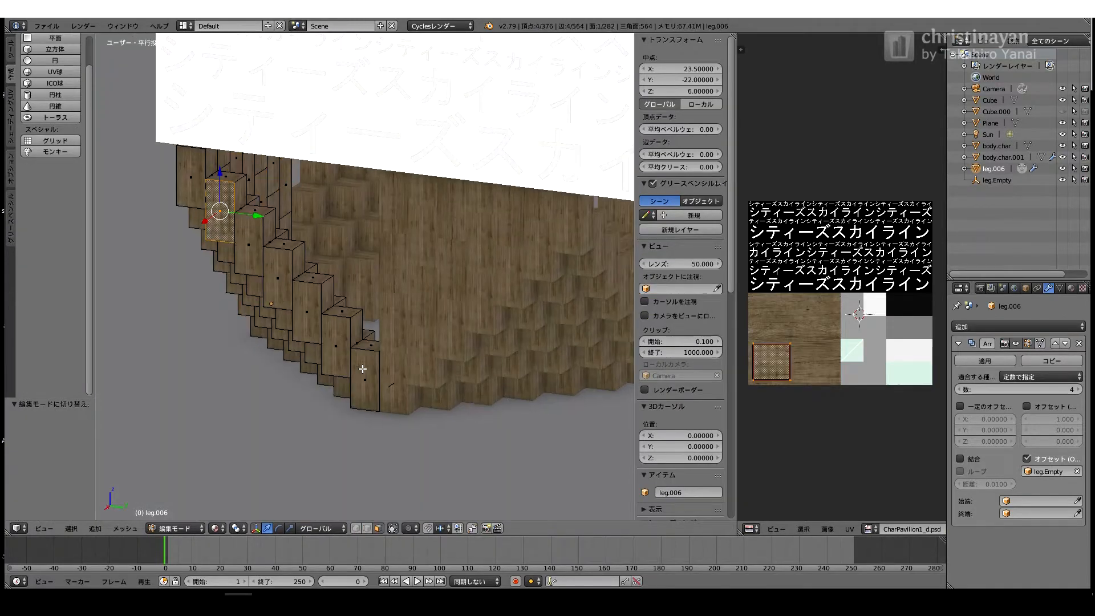
key(shift+d)
key(z)
key(2)
key(Return)
key(shift+r)
key(shift+r)
Step: Duplicate the corner column's two upper side faces by -2 along Y
key(shift+d)
key(x)
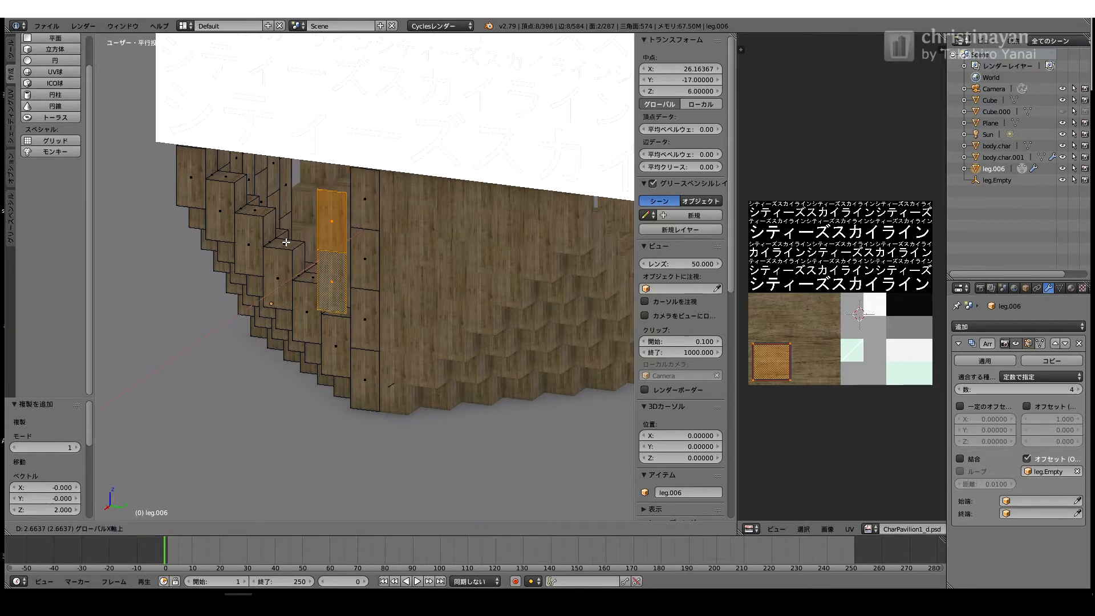
ctrl+click(272, 234)
key(shift+g)
click(313, 197)
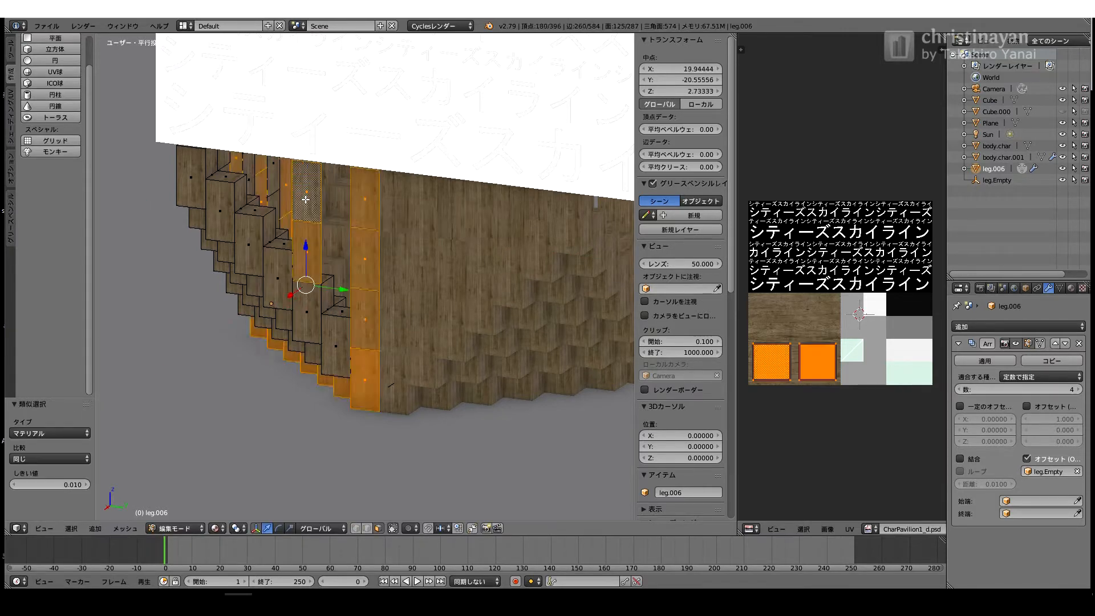
Step: Duplicate the topmost of the copied side faces another -2 along Y
right_click(306, 198)
key(shift+d)
ctrl+click(245, 193)
scroll(308, 297, up, 1)
Step: Stack three copies of the second side column's face, each 2 units higher along Z, and select the top two
right_click(330, 342)
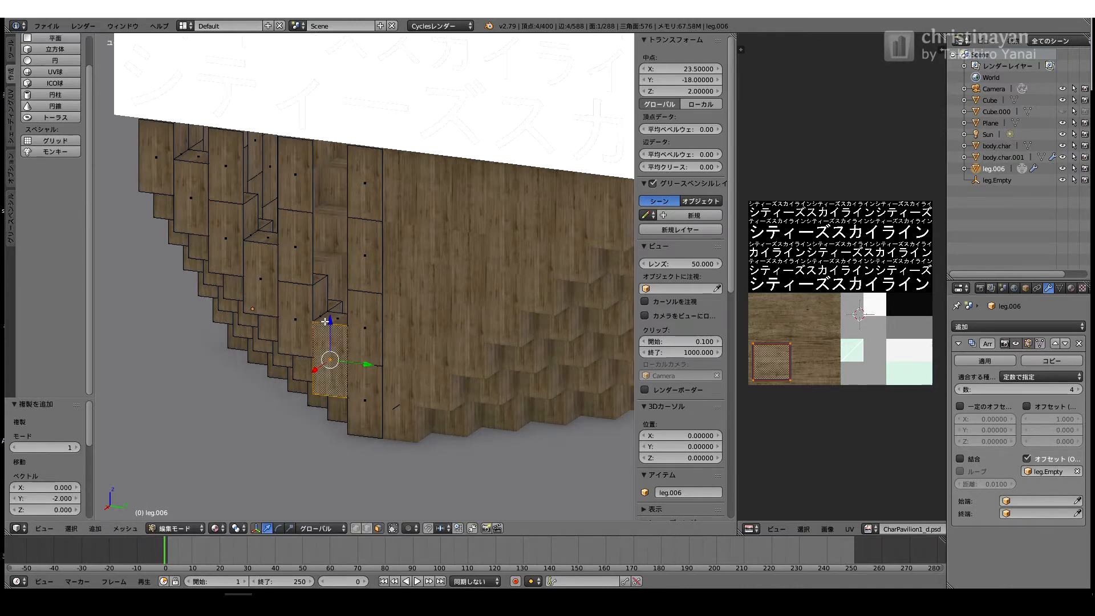
key(shift+d)
key(z)
ctrl+click(328, 286)
key(shift+d)
ctrl+click(331, 205)
key(shift+d)
ctrl+click(336, 169)
shift+right_click(329, 214)
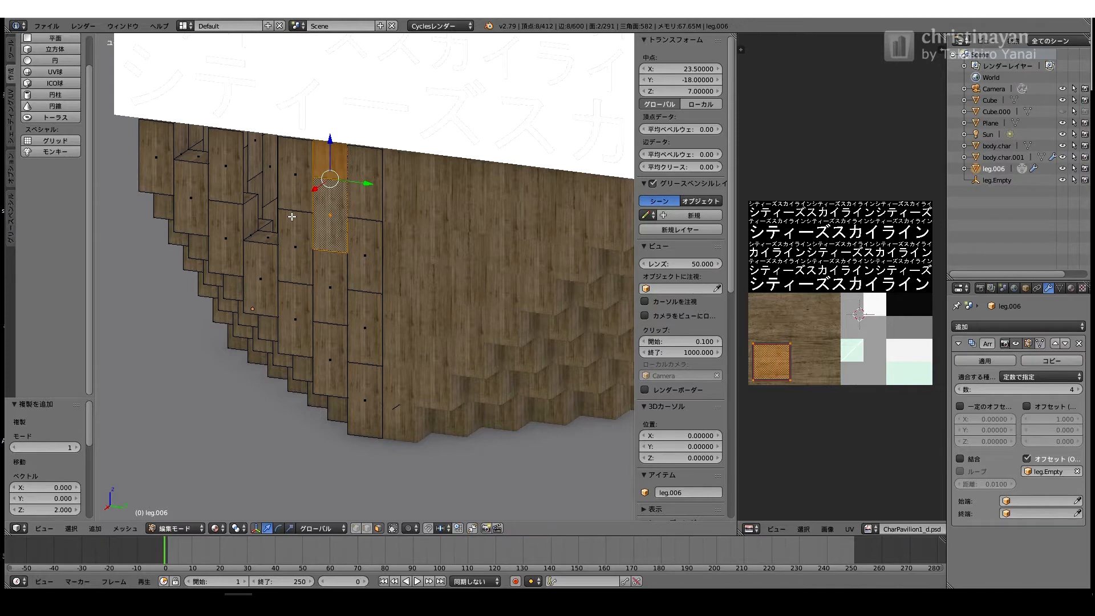
Step: Duplicate the two selected side faces by -2 along Y, repeat with the topmost copy, and leave Edit Mode
key(shift+d)
key(y)
ctrl+click(249, 207)
key(shift+d)
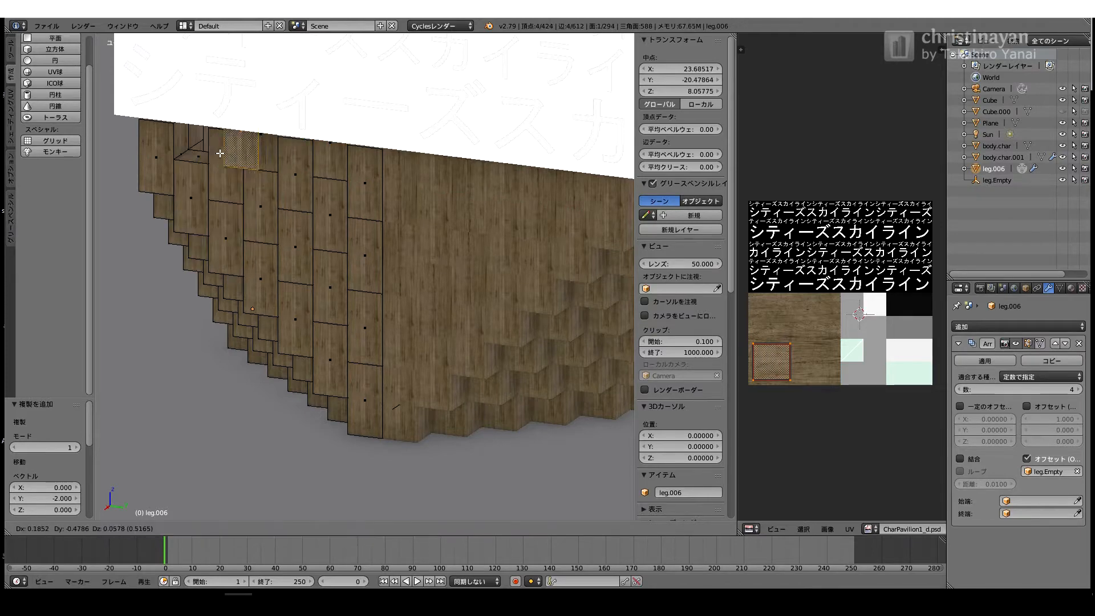
key(y)
ctrl+click(210, 165)
key(Tab)
Step: Add a second empty to the scene to serve as the legs' mirror reference
middle_drag(218, 226, 321, 364)
scroll(204, 185, down, 1)
scroll(55, 200, up, 2)
scroll(55, 343, down, 2)
click(55, 364)
Step: Add a Mirror modifier to leg.006 on the X and Y axes with the new Empty as mirror object
click(994, 180)
click(1018, 327)
click(848, 444)
scroll(1016, 451, down, 4)
click(961, 519)
click(1008, 572)
click(979, 495)
Step: Switch the viewport to rendered shading and examine the lettering walls and stepped legs up close
middle_drag(440, 411, 387, 423)
click(255, 529)
click(255, 529)
click(276, 452)
scroll(360, 203, up, 1)
key(KP_5)
middle_drag(343, 182, 392, 254)
scroll(393, 254, up, 3)
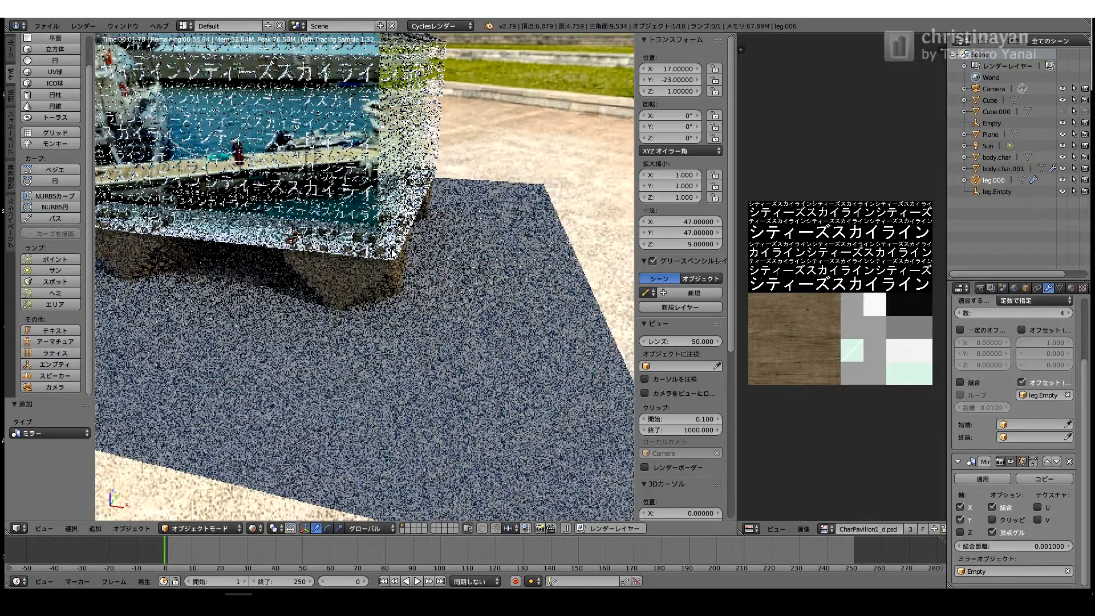
scroll(391, 249, up, 6)
scroll(381, 240, down, 1)
middle_drag(381, 242, 355, 230)
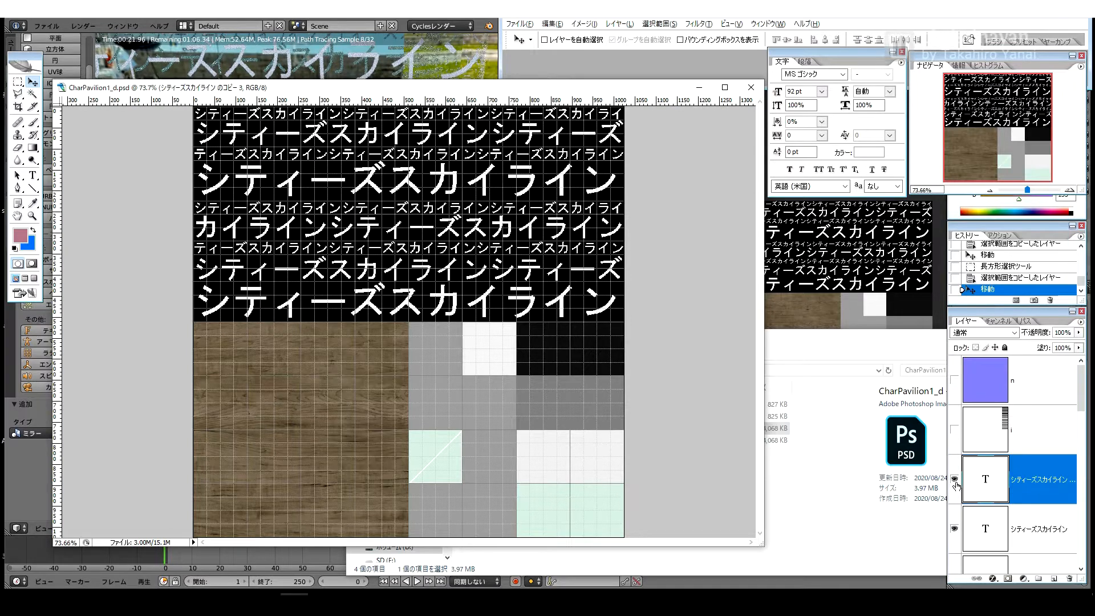
Step: Switch to Photoshop and set the small katakana text under the lettering rows to 12 pt in the メイリオ font
alt+scroll(108, 323, up, 3)
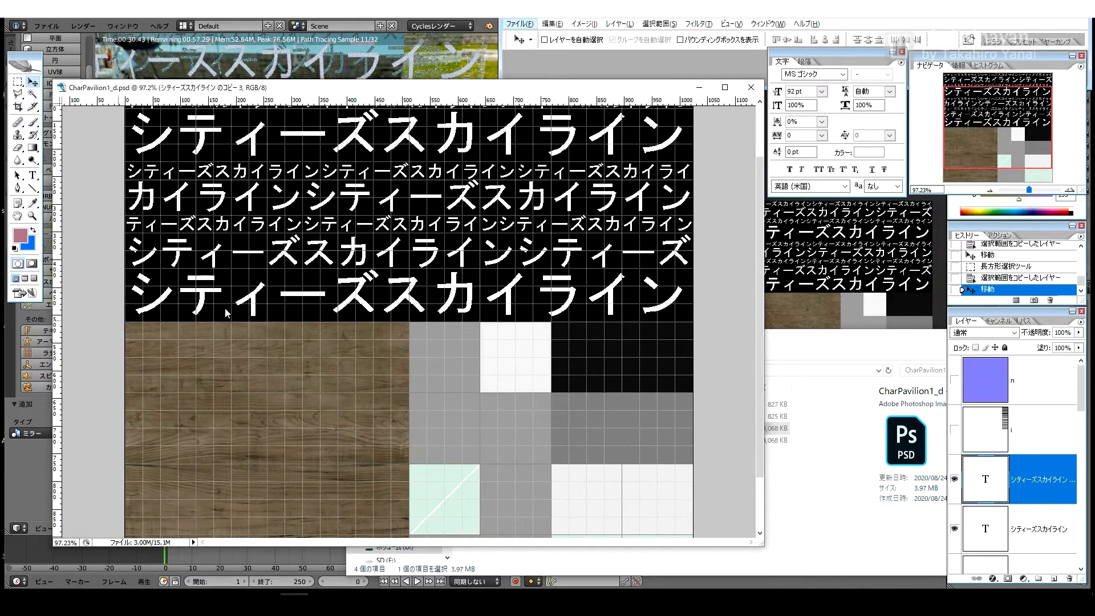
alt+scroll(141, 295, up, 8)
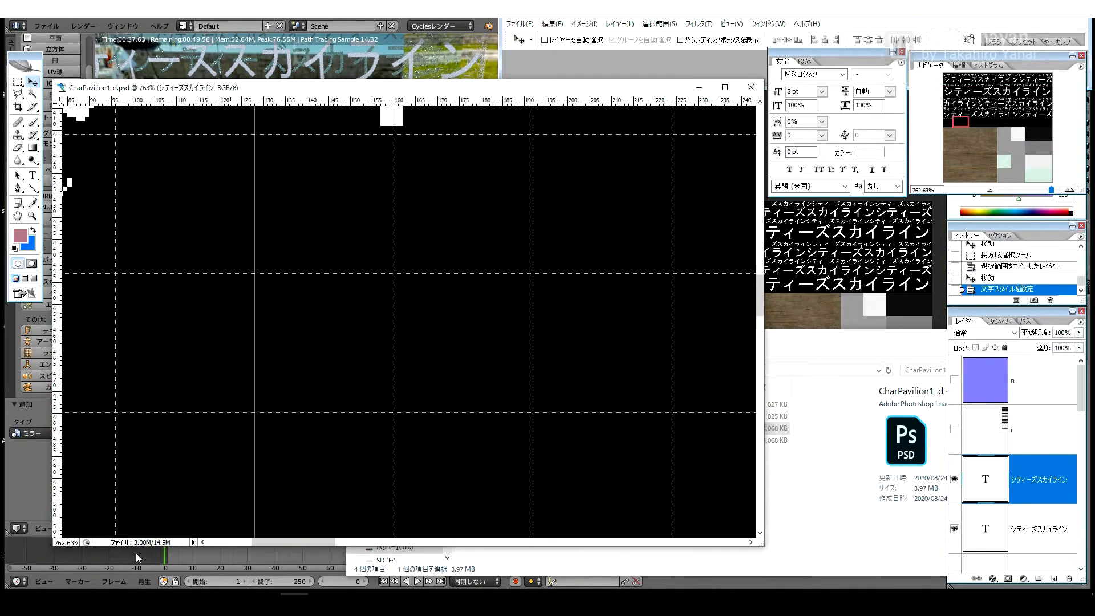
drag(778, 92, 792, 96)
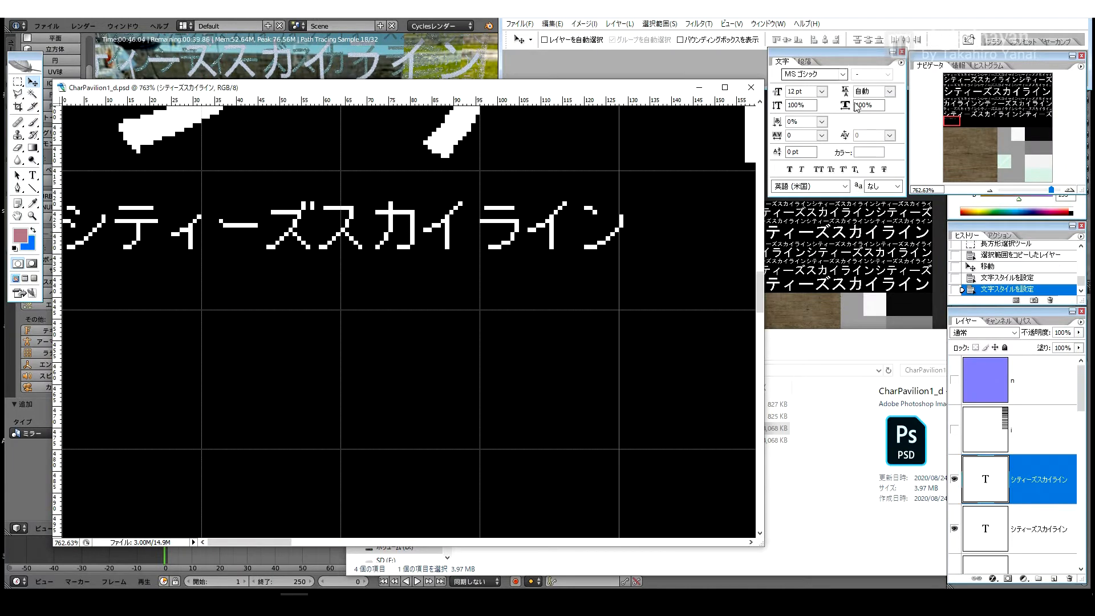
click(843, 74)
scroll(850, 257, down, 4)
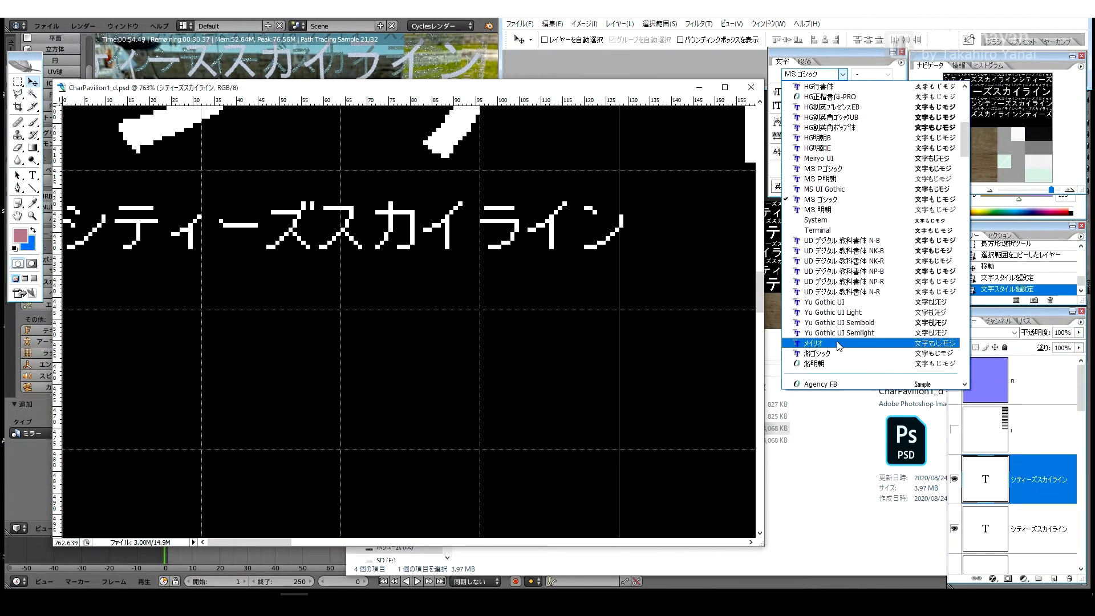
click(839, 344)
Step: Try the small katakana text at 32 pt with Sharp anti-aliasing, and return the anti-aliasing to none
key(shift+Up)
key(shift+Up)
scroll(623, 230, down, 1)
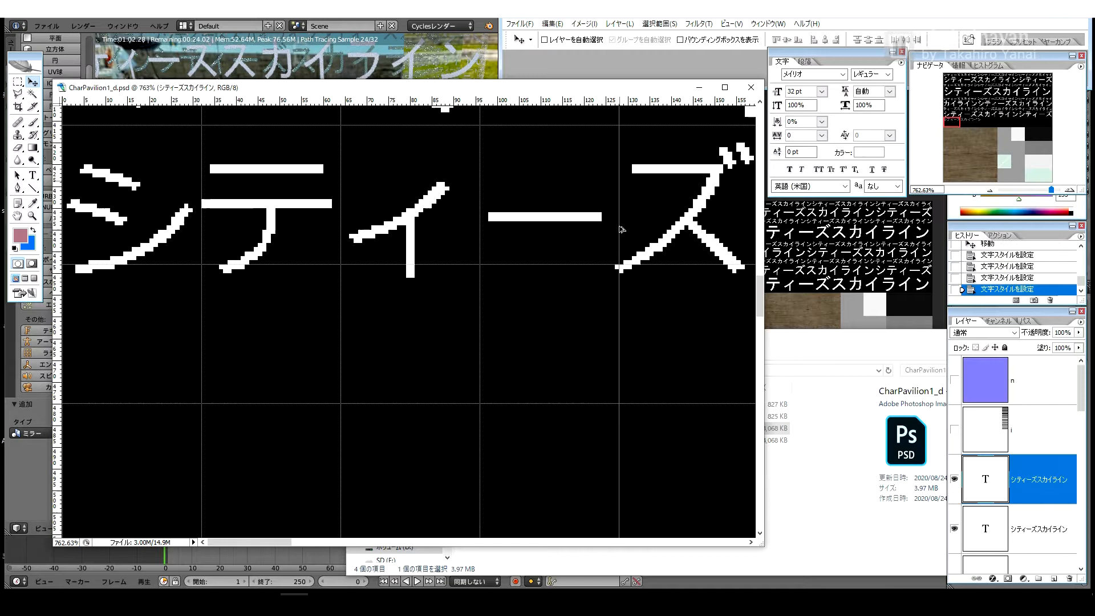
alt+scroll(623, 230, down, 8)
click(889, 187)
click(888, 207)
click(888, 187)
click(886, 198)
Step: Set the katakana text's font style to Bold and its size to 16 pt
click(888, 75)
click(886, 96)
click(888, 74)
click(886, 107)
double_click(796, 91)
text(16)
key(Return)
alt+scroll(216, 243, up, 4)
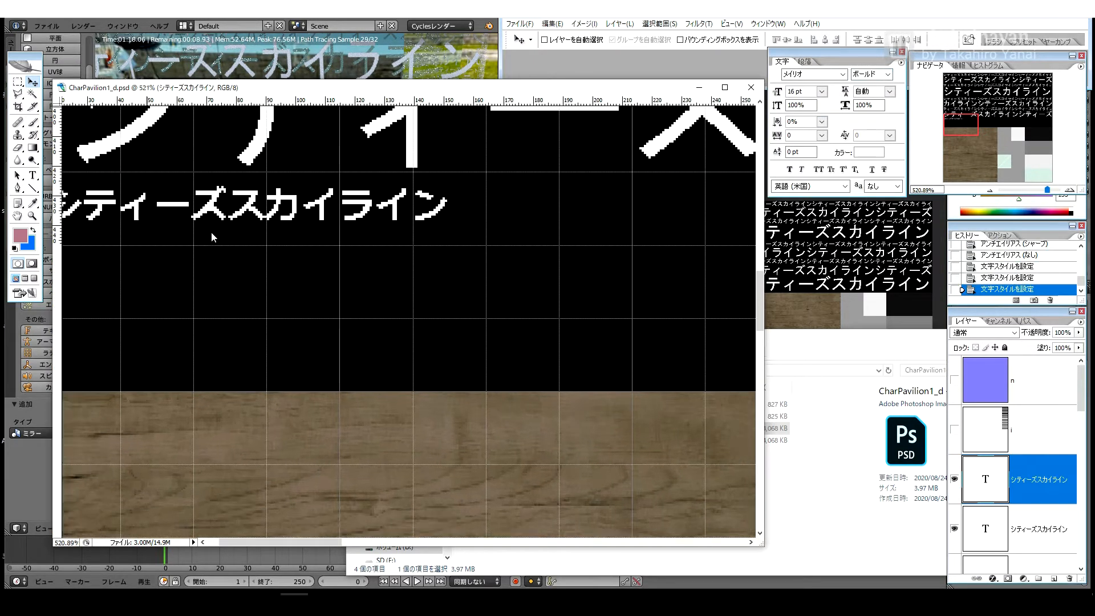
Step: Try the bold katakana text at 8 pt and set it back to 16 pt
text(8)
key(Return)
drag(798, 92, 775, 92)
text(16)
key(Return)
drag(257, 542, 229, 542)
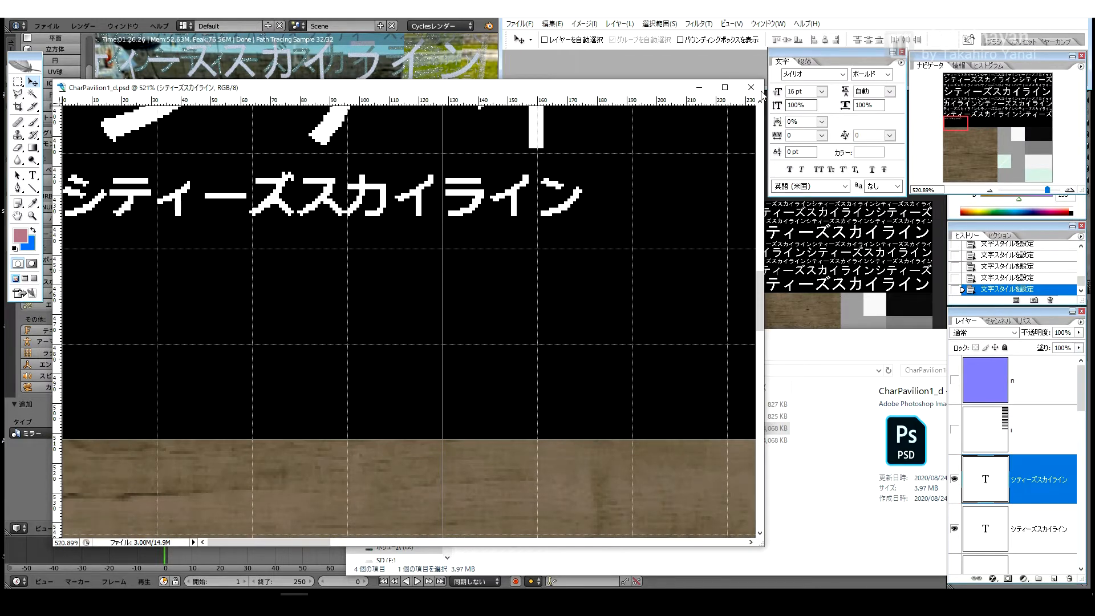
Step: Try 12 pt and 10 pt sizes on the bold katakana text and undo the last size change
text(12)
key(Return)
text(1)
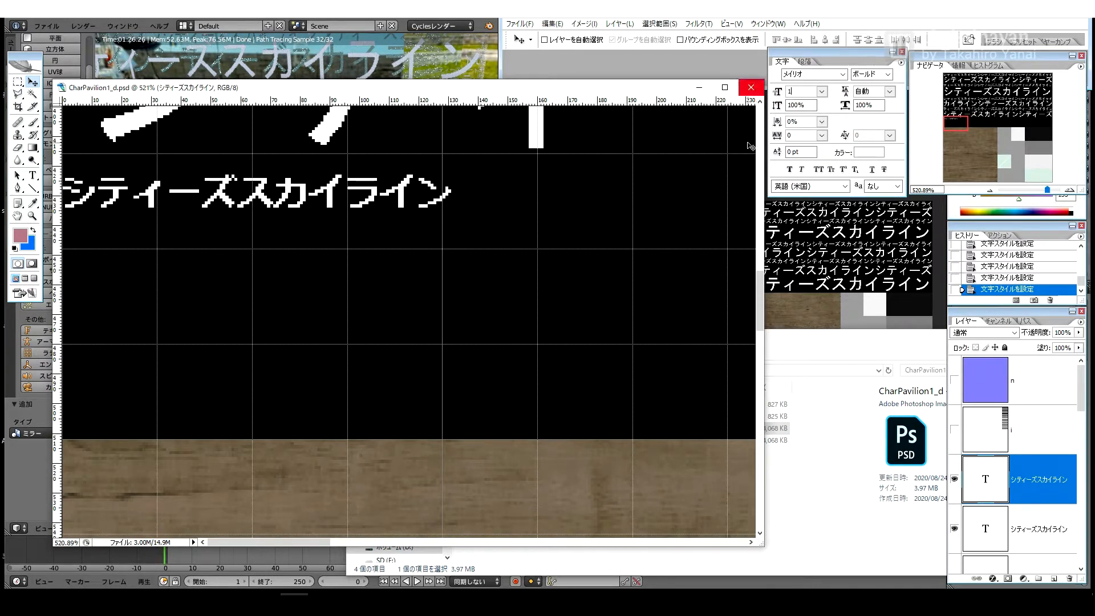
text(0)
key(Return)
drag(806, 92, 758, 92)
text(12)
key(Return)
key(Return)
key(ctrl+z)
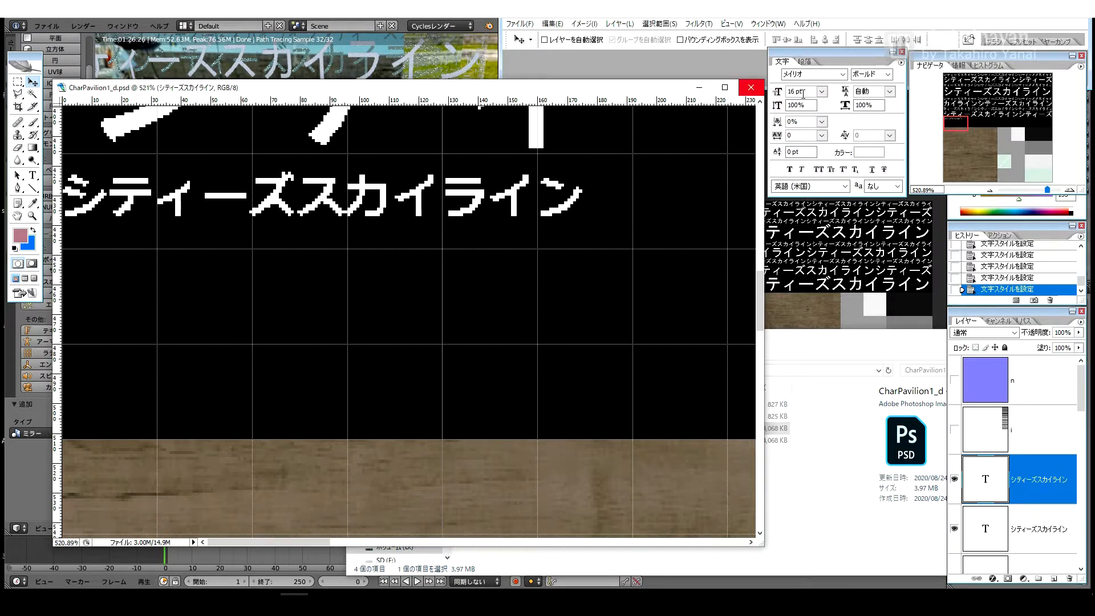
Step: Set the bold katakana text to 8 pt and rasterize its layer
text(8)
key(Return)
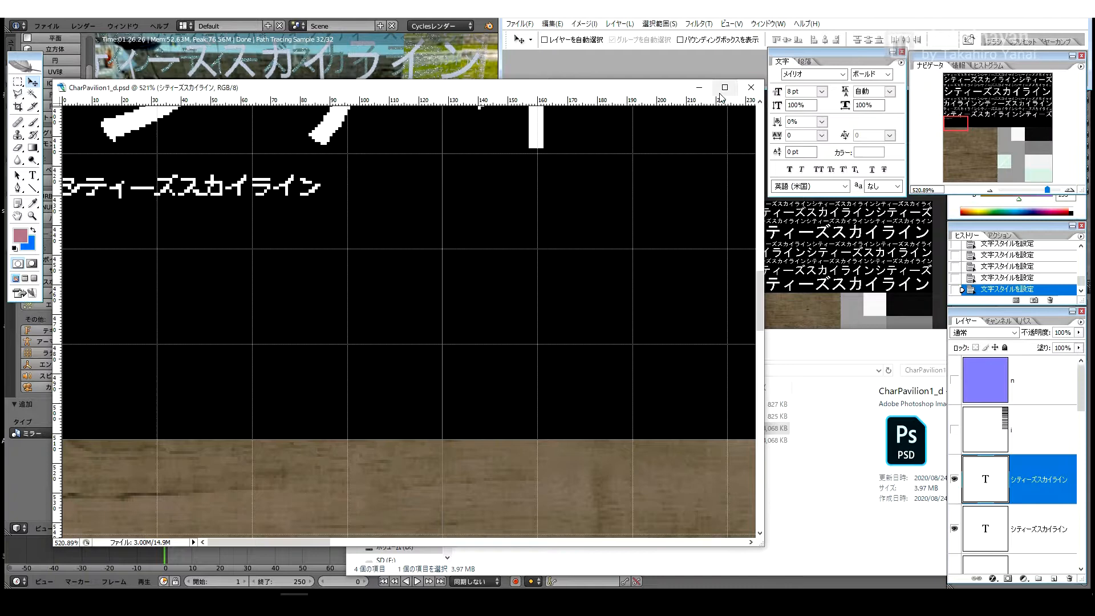
right_click(1017, 492)
click(1048, 286)
right_click(1047, 461)
click(106, 174)
Step: Try scaling the rasterized katakana text to 400% in width and height with Free Transform
key(ctrl+t)
alt+scroll(197, 197, down, 3)
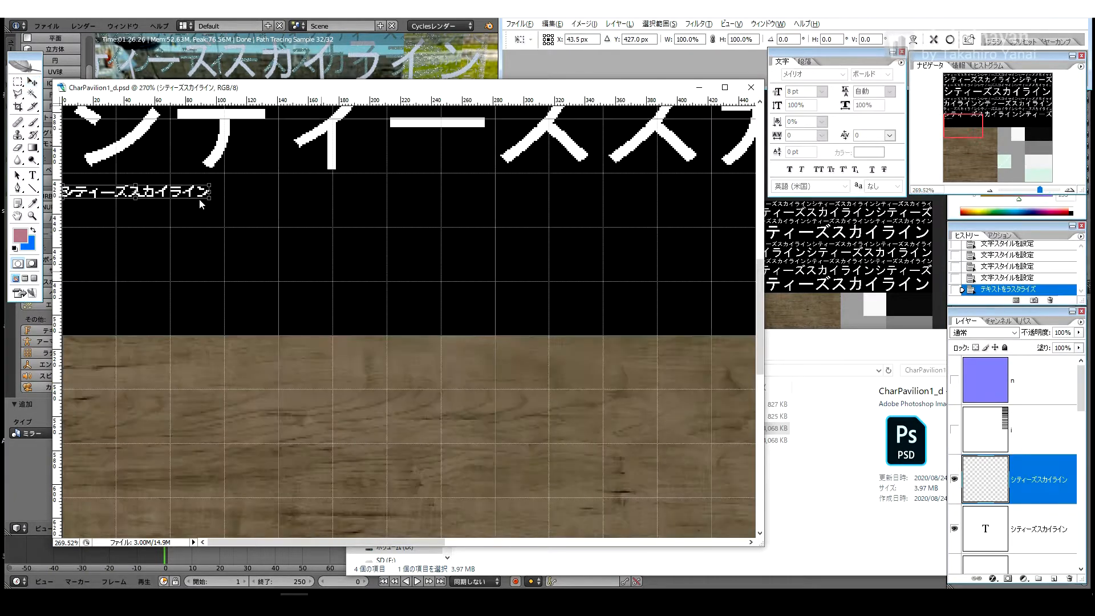
shift+drag(534, 286, 671, 302)
drag(701, 39, 666, 41)
text(400)
key(Tab)
text(400)
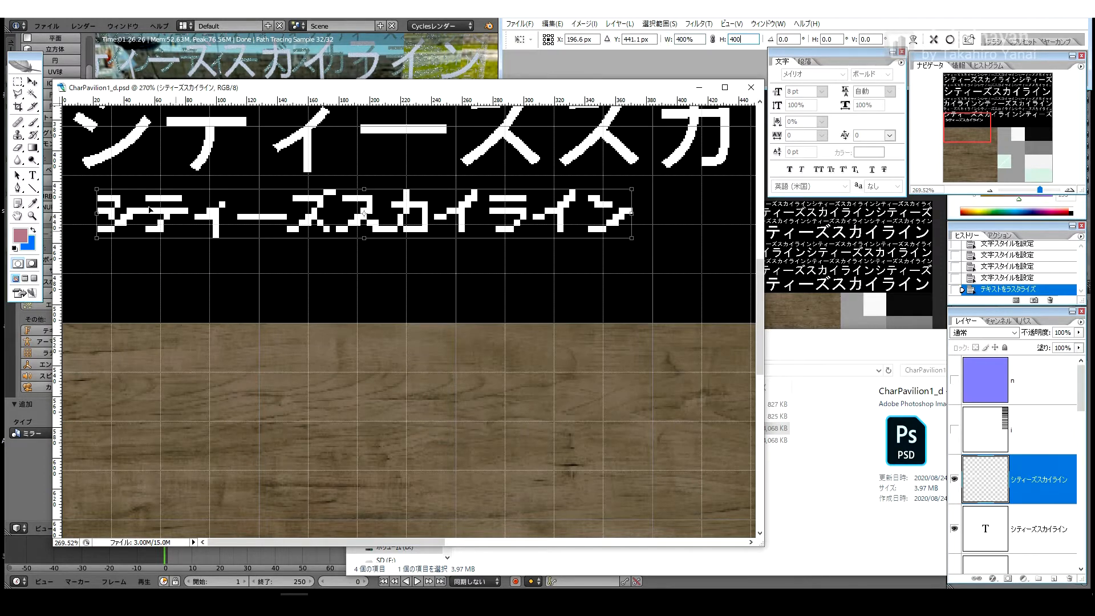
key(Return)
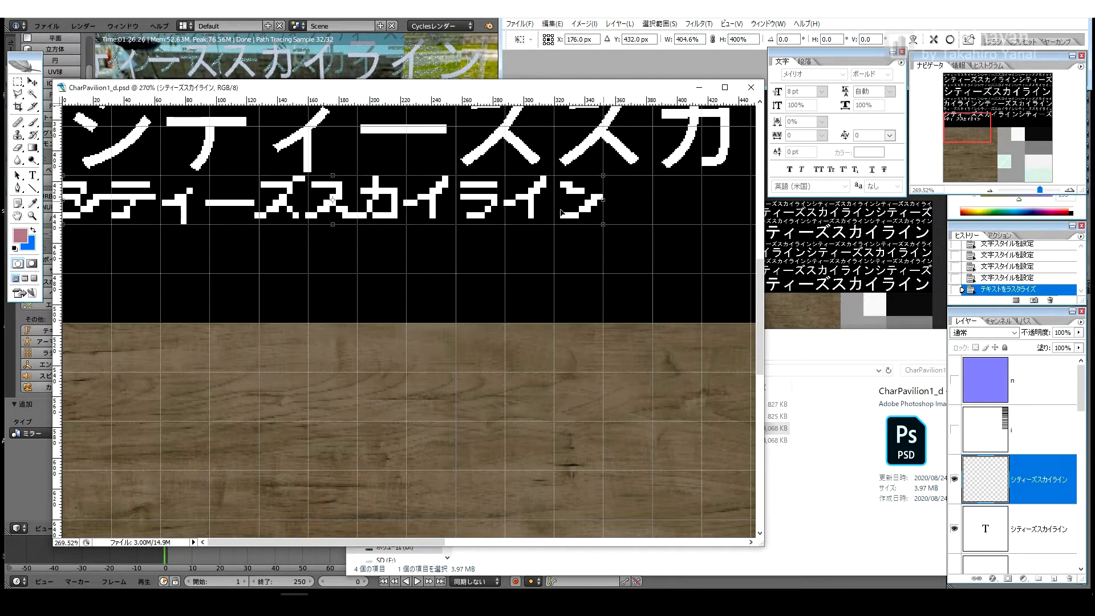
key(Escape)
Step: Try scaling the rasterized katakana text to 369% width and 400% height, and undo the transform
key(ctrl+t)
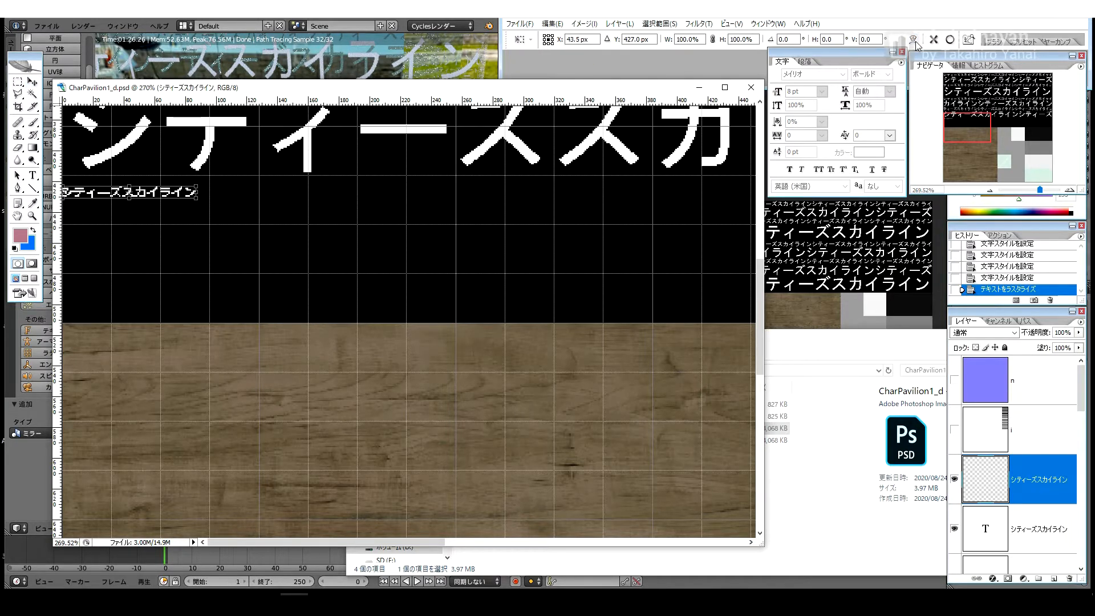
key(Escape)
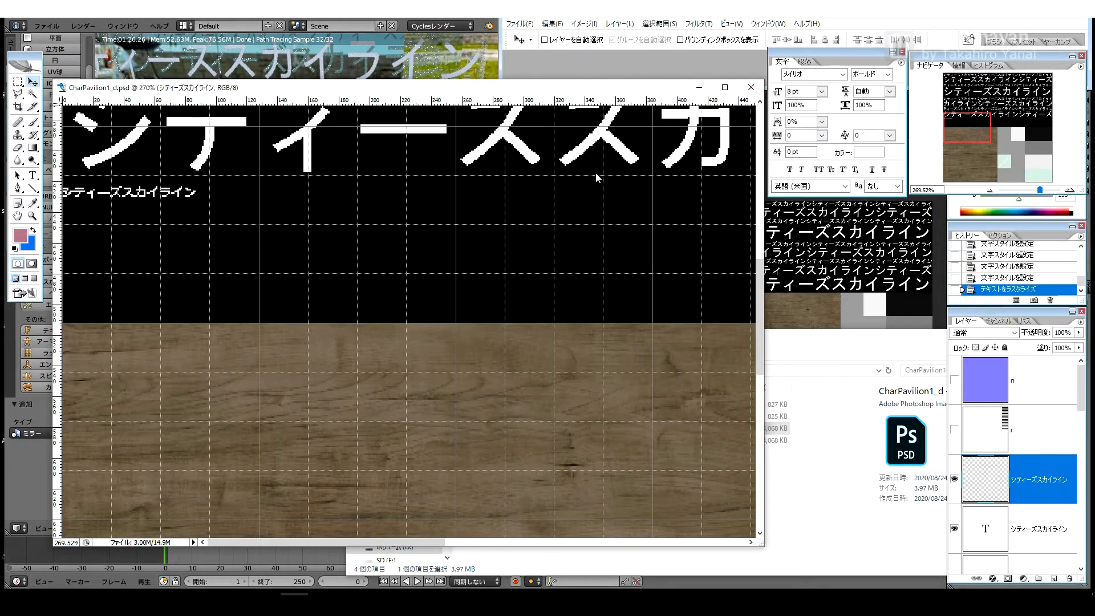
click(553, 24)
mouse_move(691, 221)
click(732, 231)
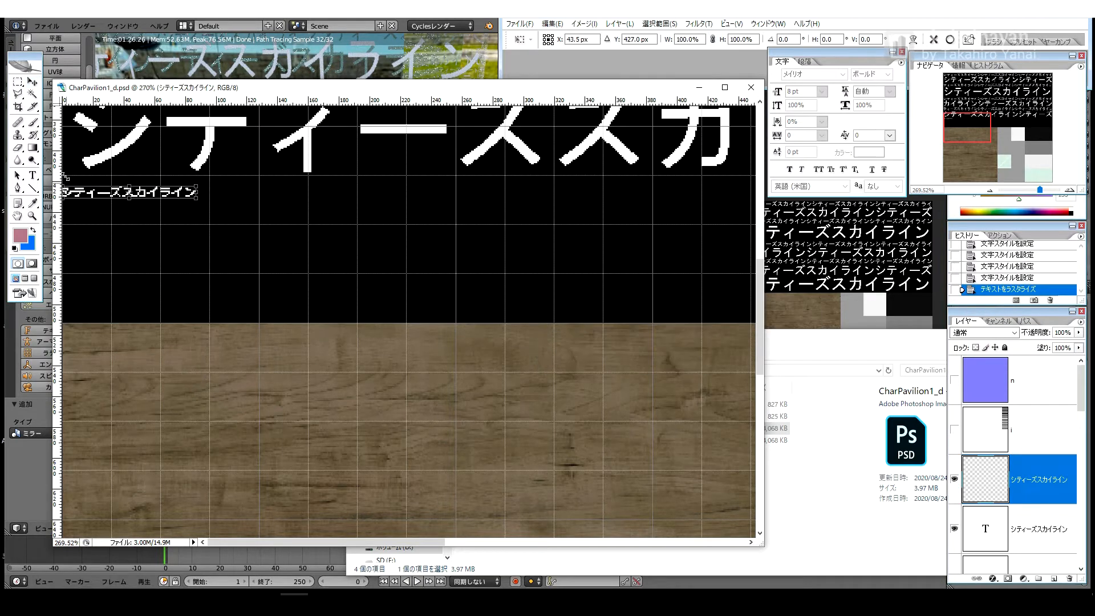
drag(336, 219, 524, 213)
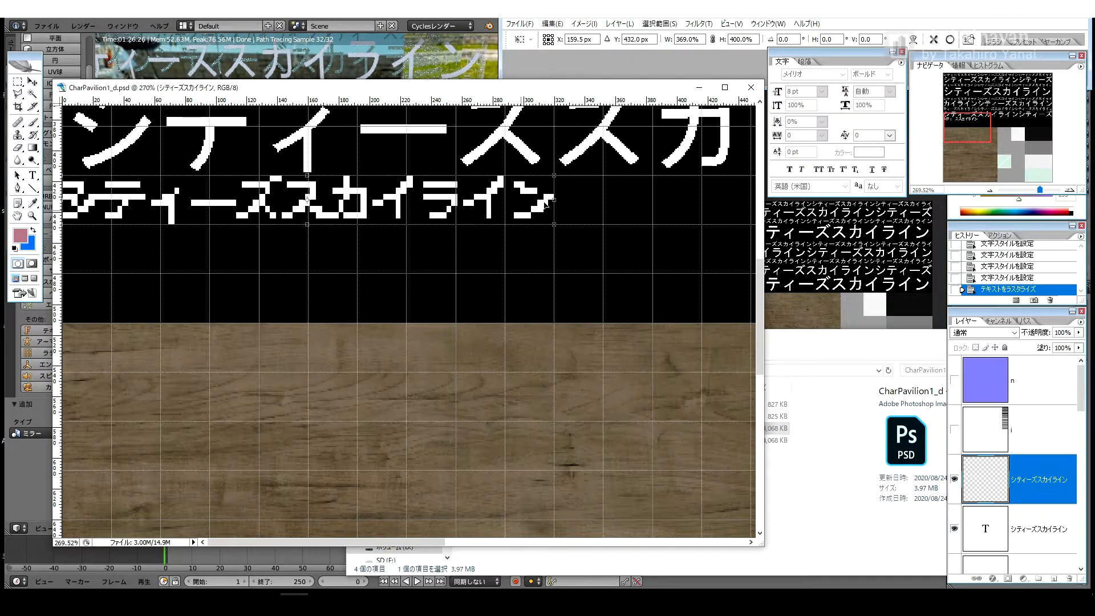
key(Return)
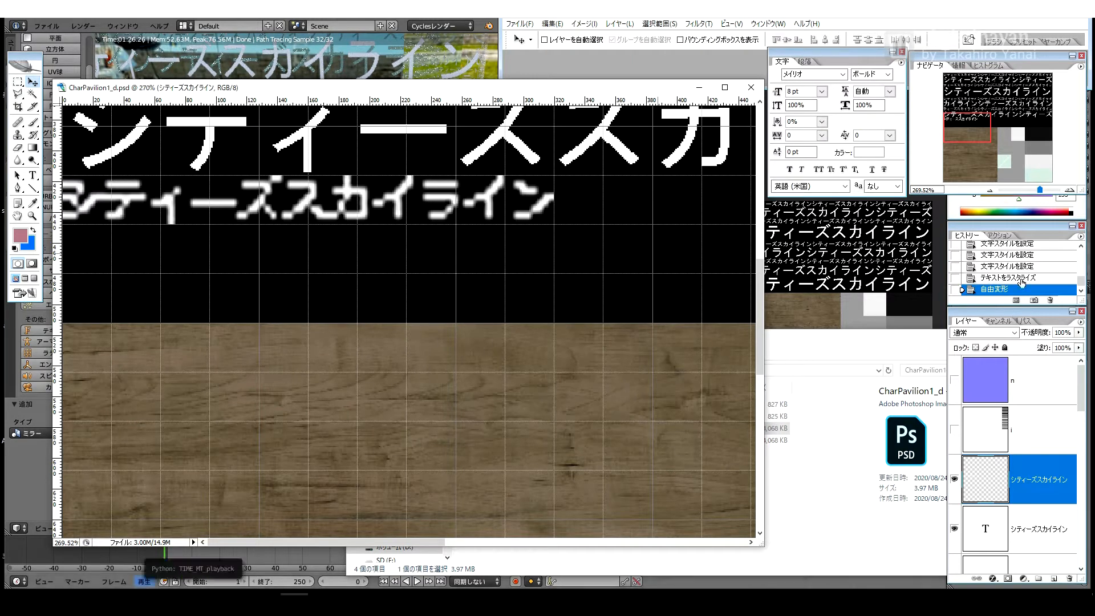
key(ctrl+z)
click(588, 26)
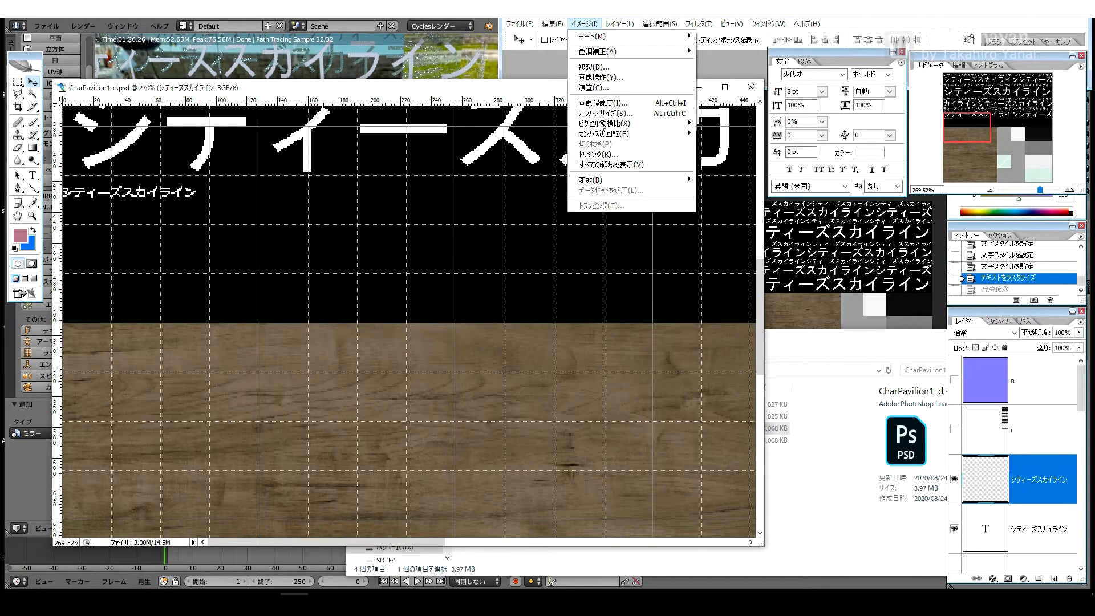
mouse_move(552, 24)
mouse_move(633, 216)
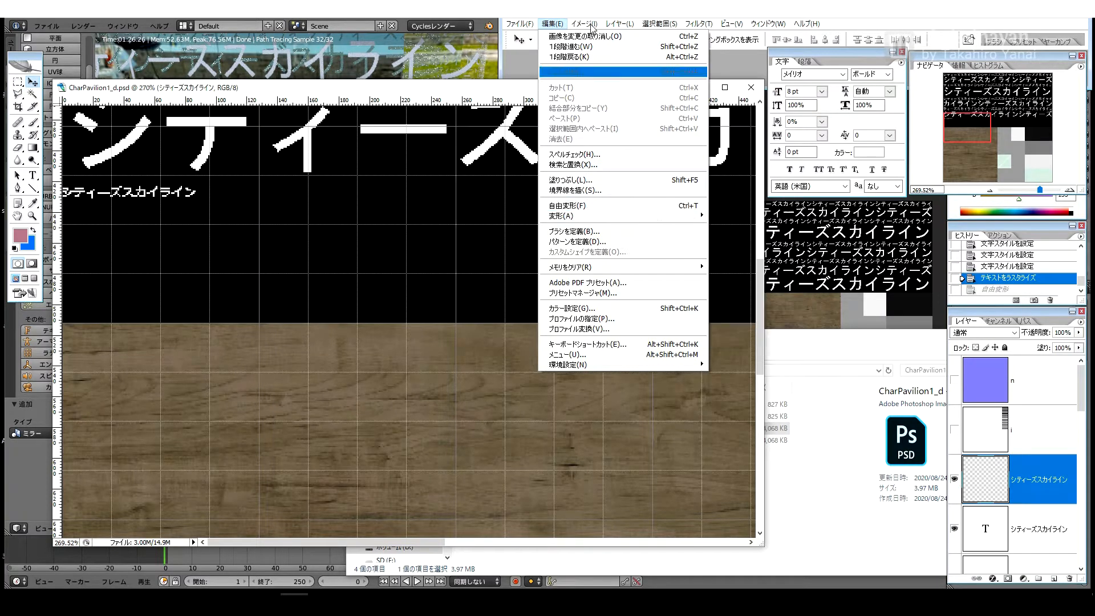
click(606, 113)
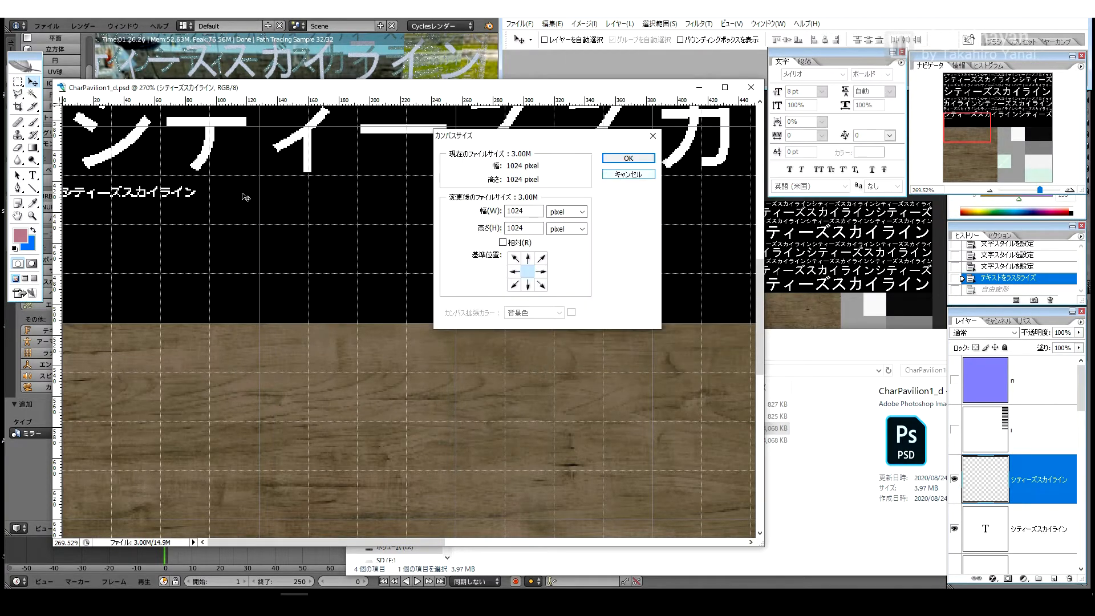
key(Escape)
Step: Try a Free Transform of the rasterized katakana text to 404.6% width and 400% height under the last lettering row
scroll(219, 184, down, 1)
scroll(218, 183, up, 4)
alt+scroll(48, 98, down, 4)
scroll(408, 322, down, 6)
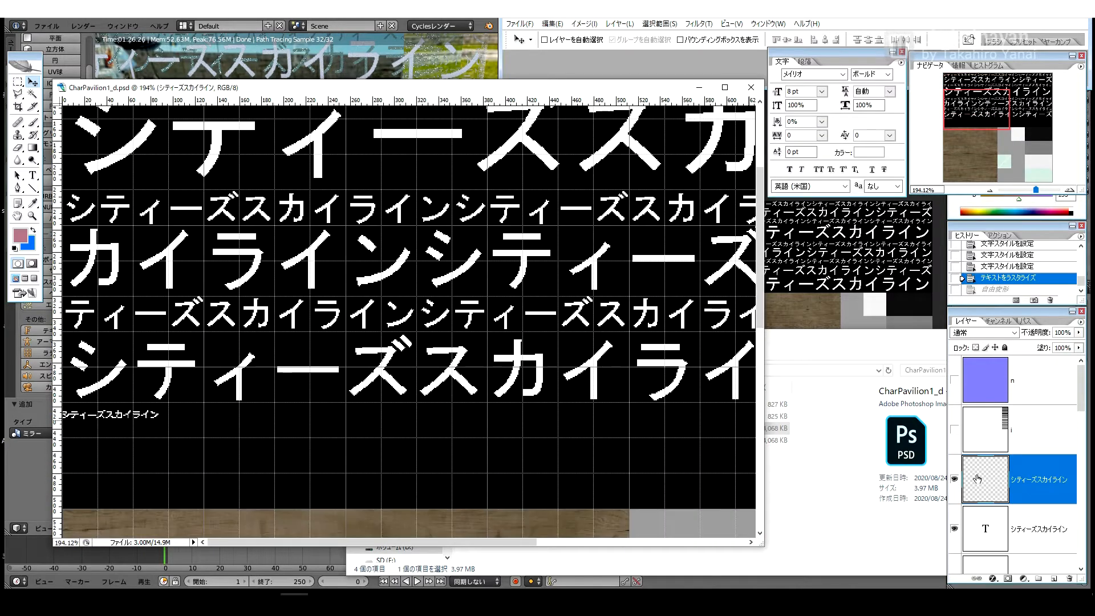
key(ctrl+t)
drag(159, 435, 401, 430)
drag(257, 409, 256, 402)
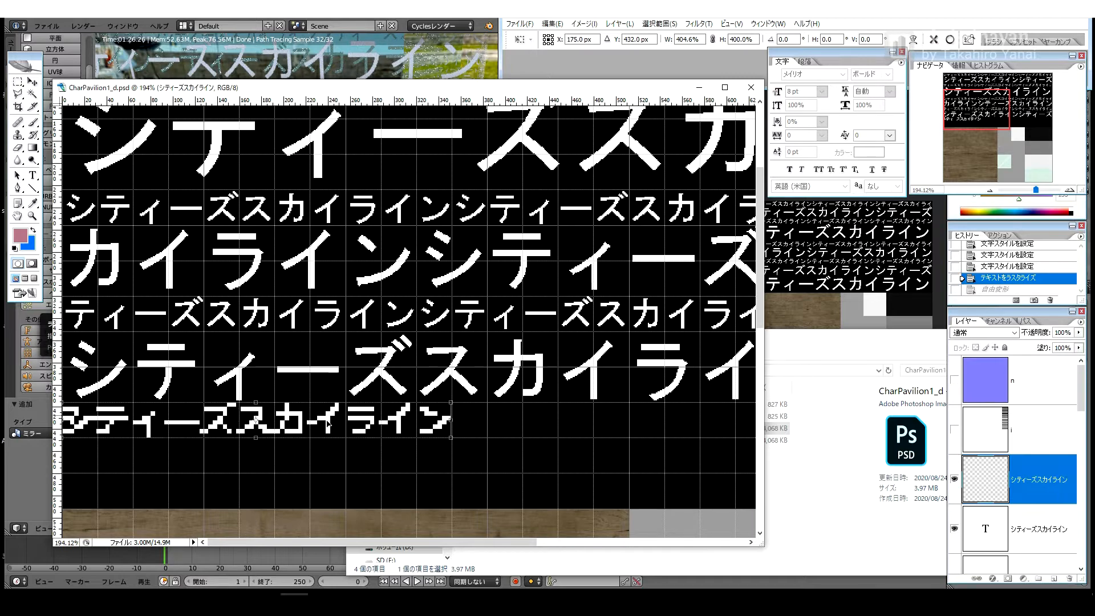
right_click(337, 412)
click(424, 418)
mouse_move(510, 88)
mouse_down()
mouse_move(519, 127)
mouse_move(513, 105)
mouse_up()
Step: Enlarge the pasted katakana text to about 380 px wide and 32 px high with Free Transform, aligned to the grid
right_click(360, 433)
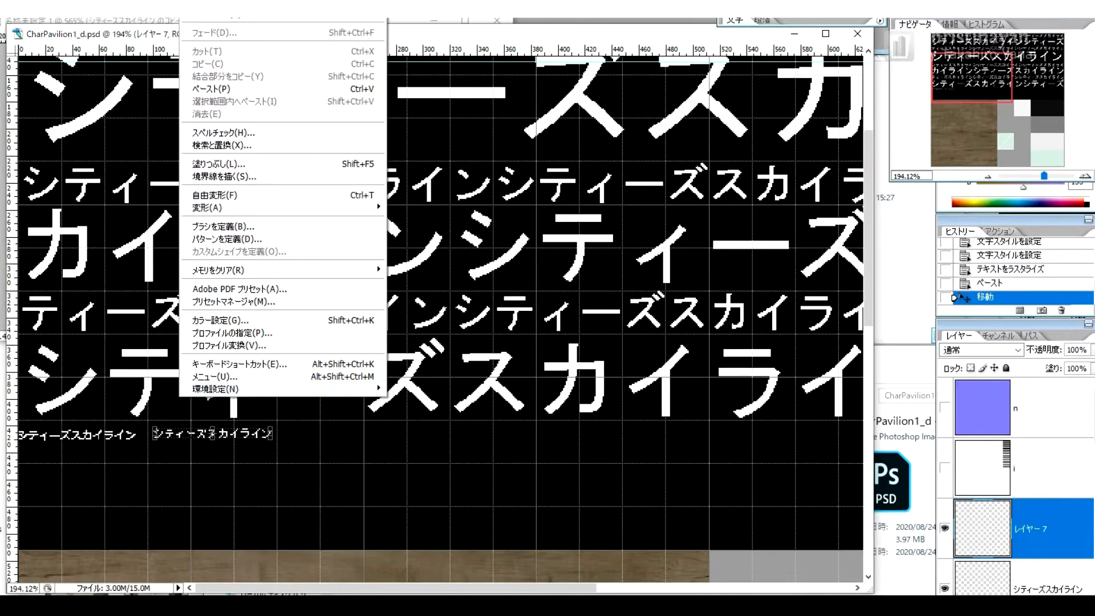
click(250, 402)
click(271, 306)
drag(275, 439, 536, 465)
drag(157, 432, 148, 423)
drag(536, 459, 659, 459)
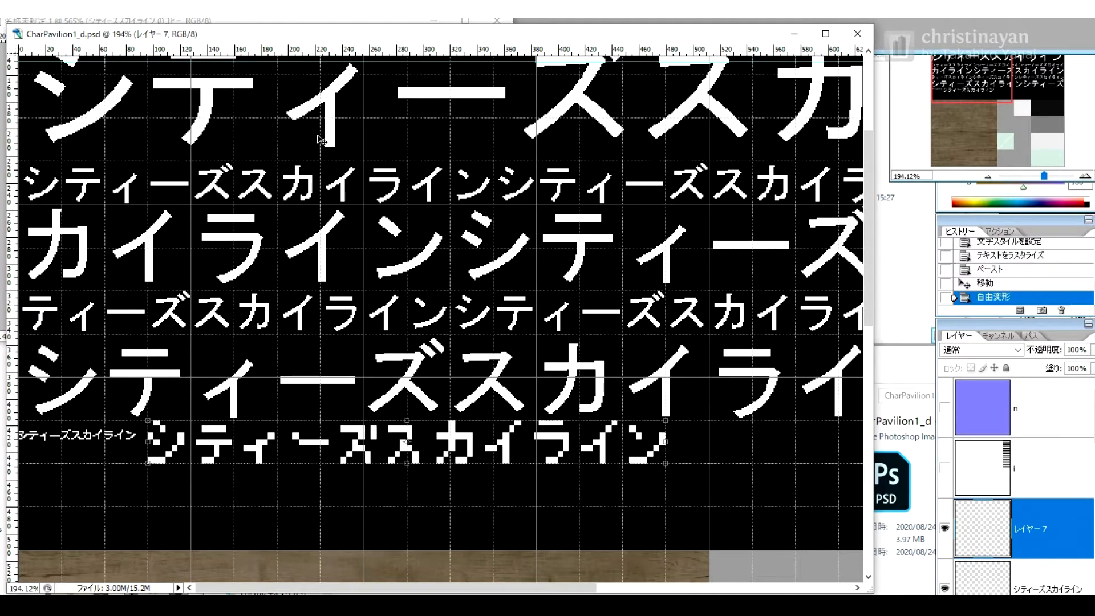
Step: Delete the small rasterized katakana layer, keeping the enlarged text on レイヤー 7
alt+scroll(342, 338, down, 1)
click(982, 578)
click(945, 528)
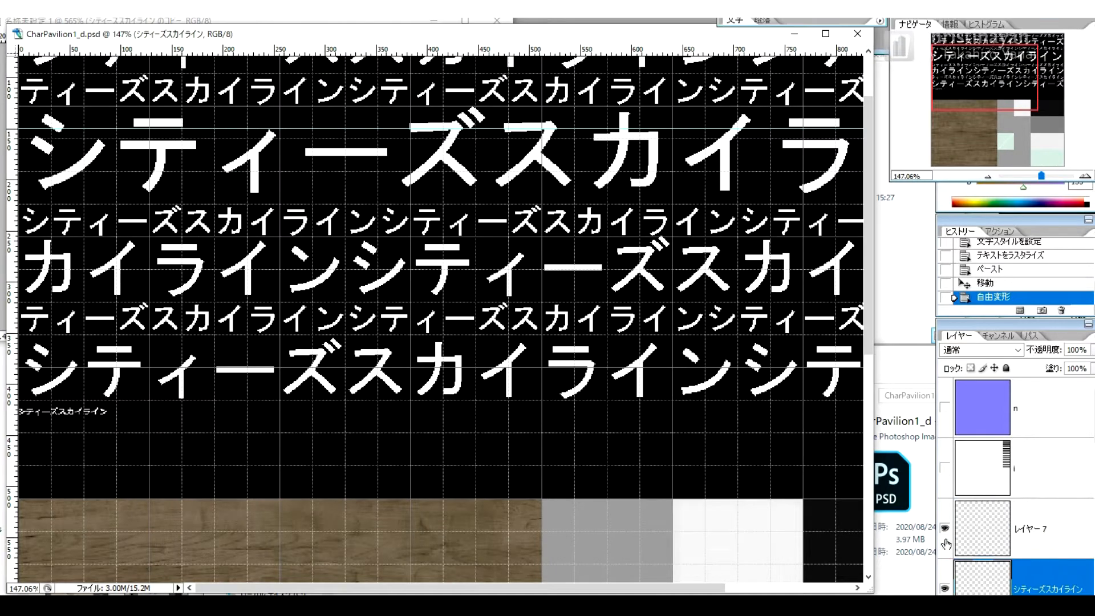
click(944, 529)
alt+scroll(756, 511, down, 1)
scroll(946, 485, down, 2)
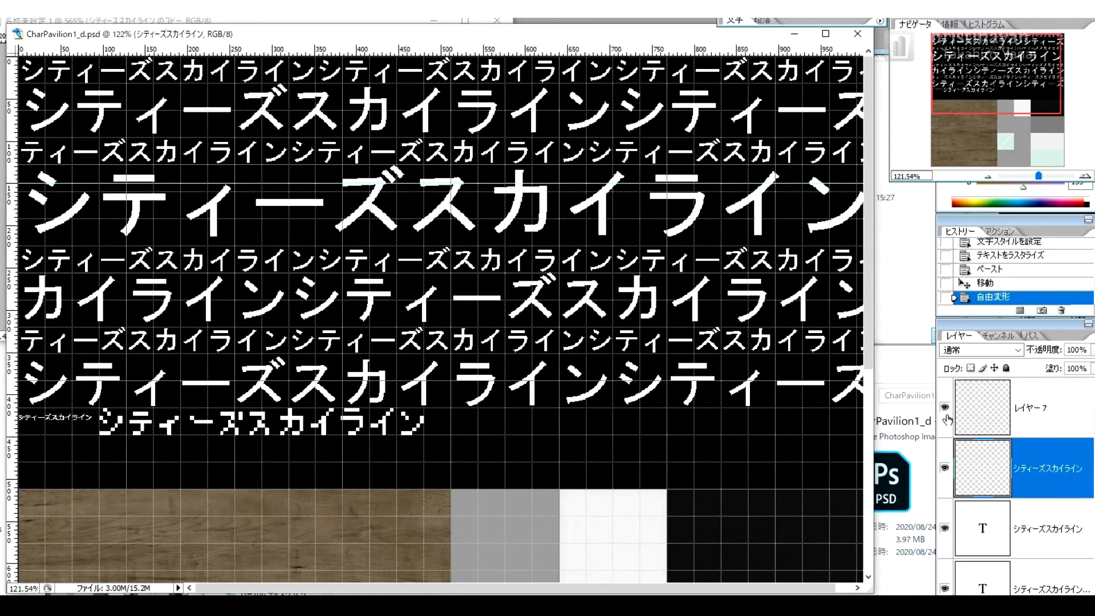
key(Delete)
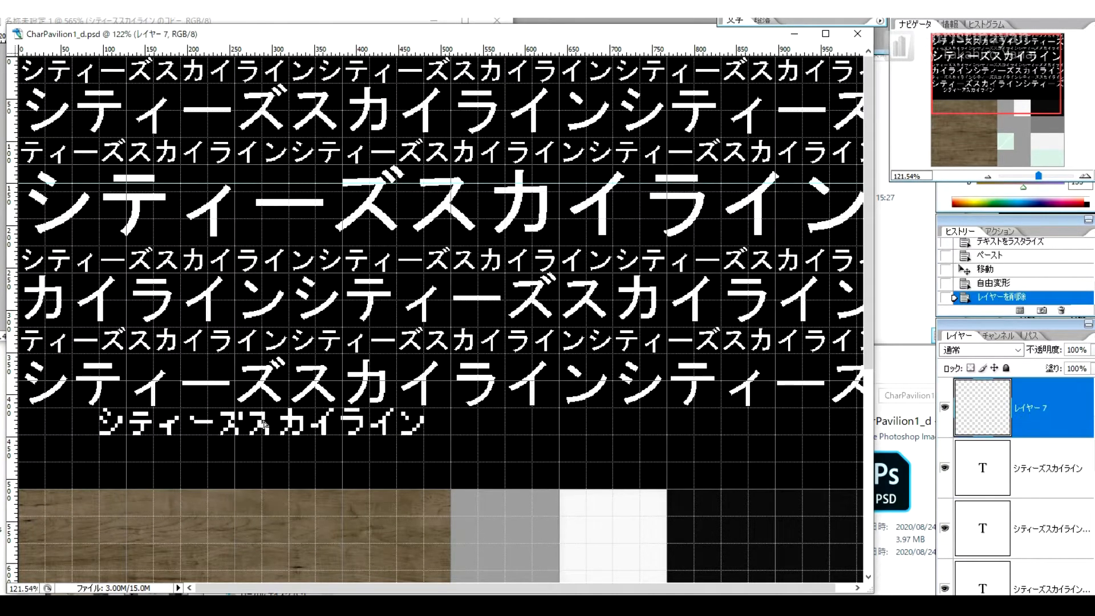
Step: Move the enlarged katakana text to the texture's left edge, and place a duplicate layer of it just above
drag(262, 420, 184, 421)
alt+scroll(443, 332, down, 3)
drag(443, 334, 322, 272)
key(ctrl+j)
click(345, 299)
key(ctrl+j)
key(ctrl+j)
click(987, 270)
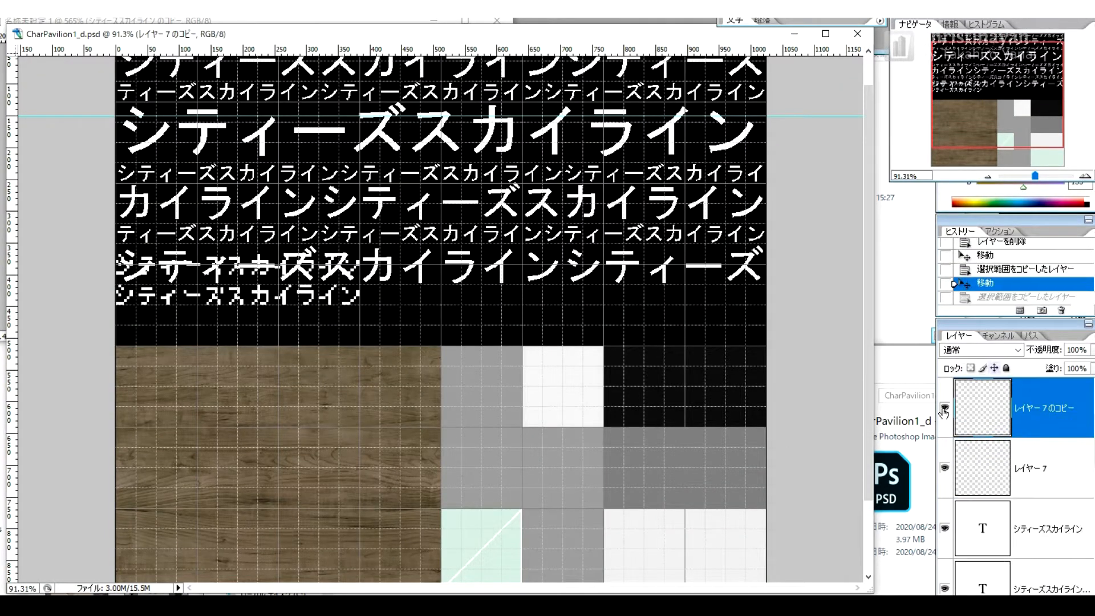
Step: Stretch レイヤー 7 across the texture's full width down to the wood area, and duplicate the layer
key(alt+bracketleft)
key(ctrl+t)
drag(361, 305, 763, 342)
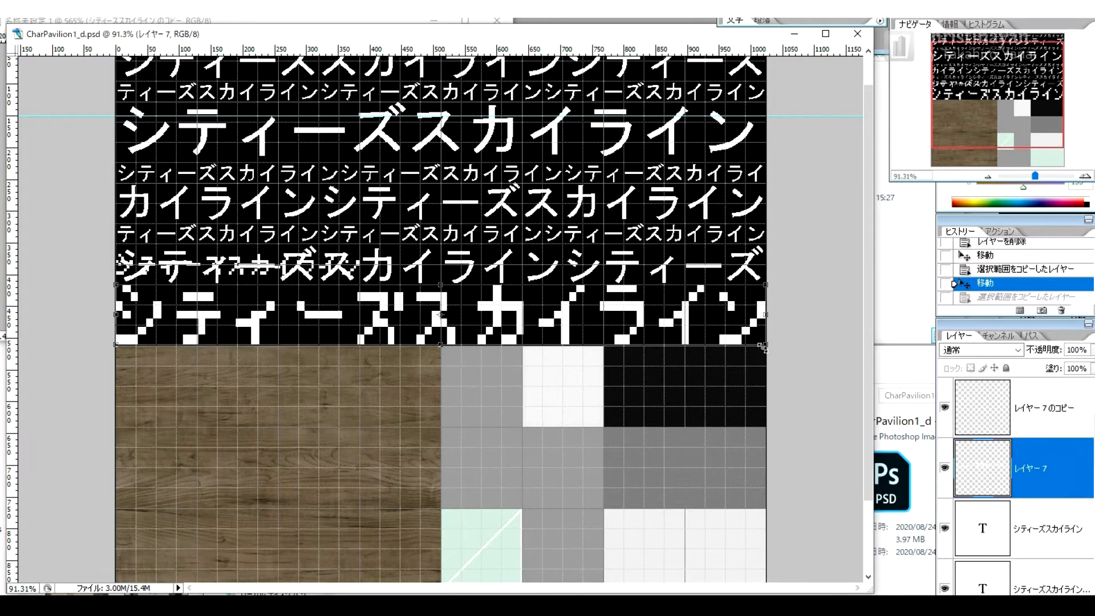
alt+scroll(338, 372, up, 2)
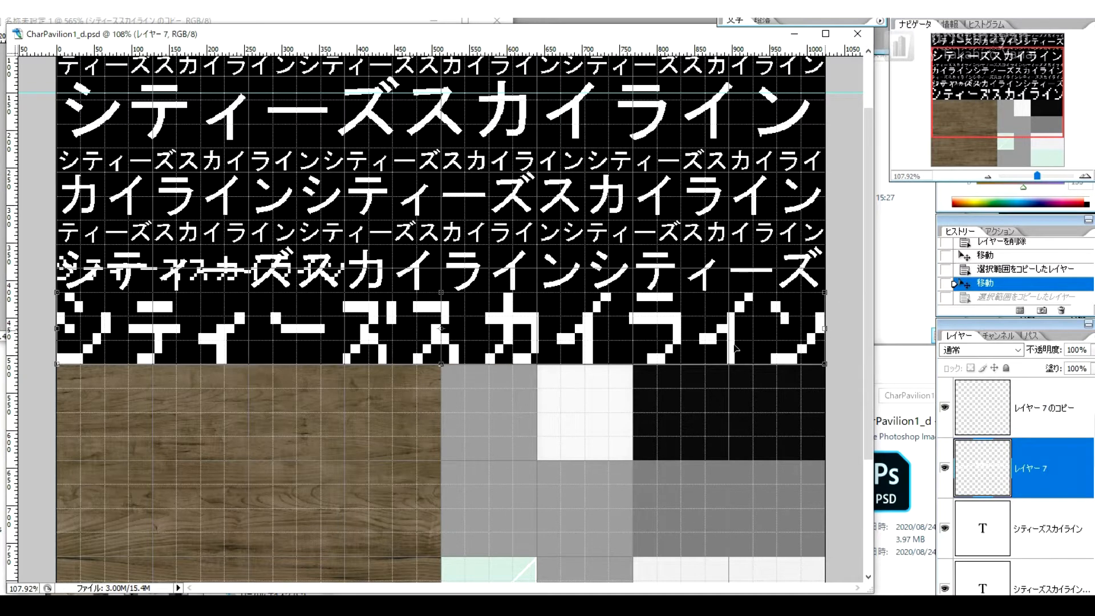
key(Return)
scroll(546, 323, up, 3)
key(ctrl+j)
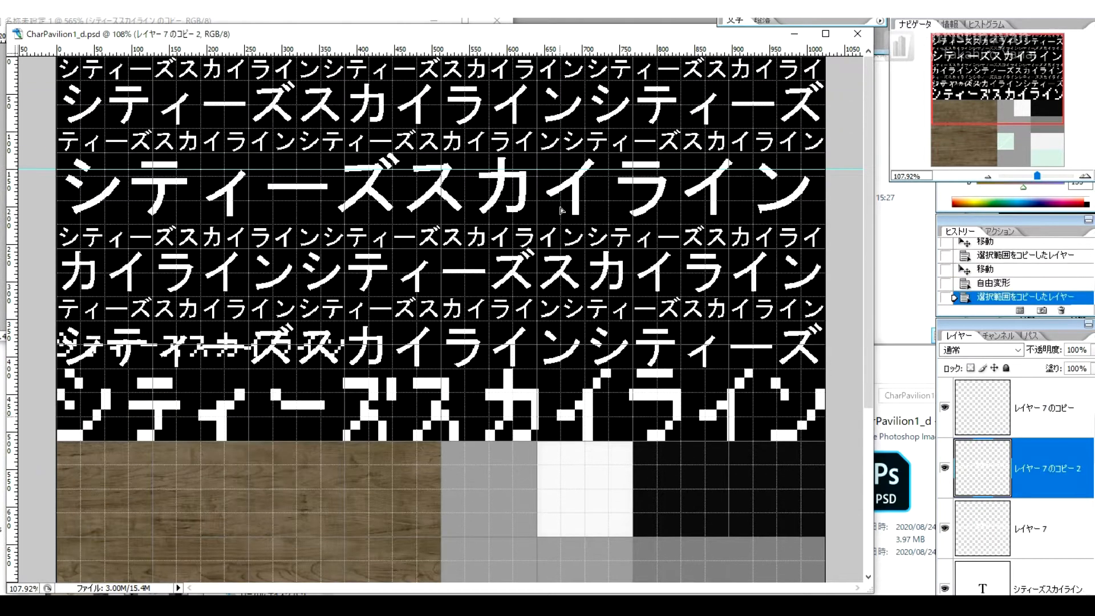
Step: Move the large text duplicate up onto the upper large katakana row, and rename レイヤー 7 and that duplicate as lll
drag(361, 552, 360, 337)
alt+scroll(360, 337, up, 5)
double_click(1049, 468)
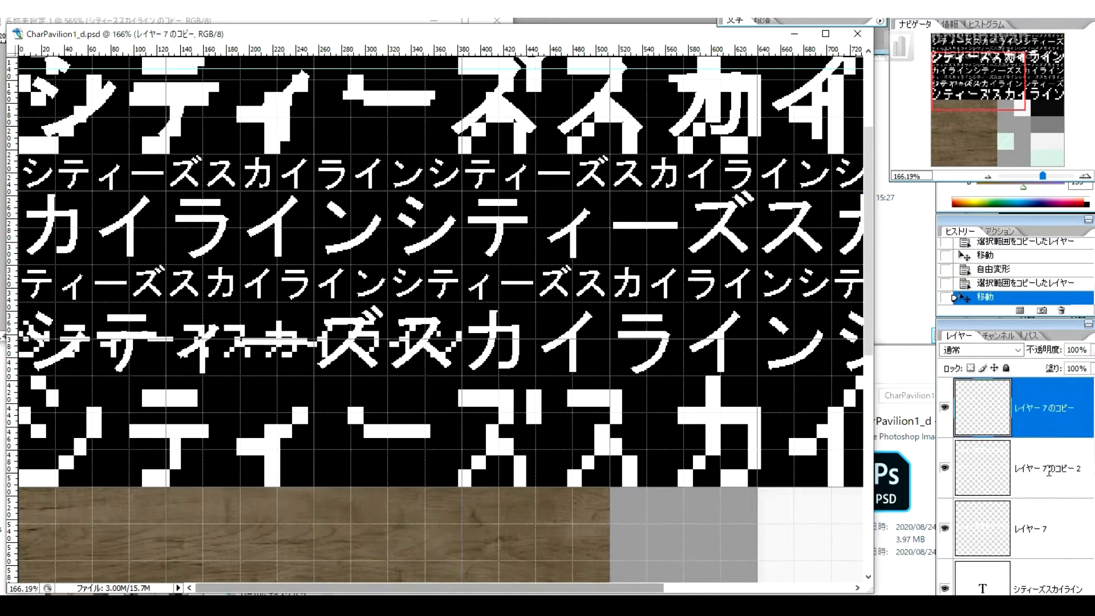
double_click(1034, 529)
text(lll)
double_click(1018, 469)
text(lll)
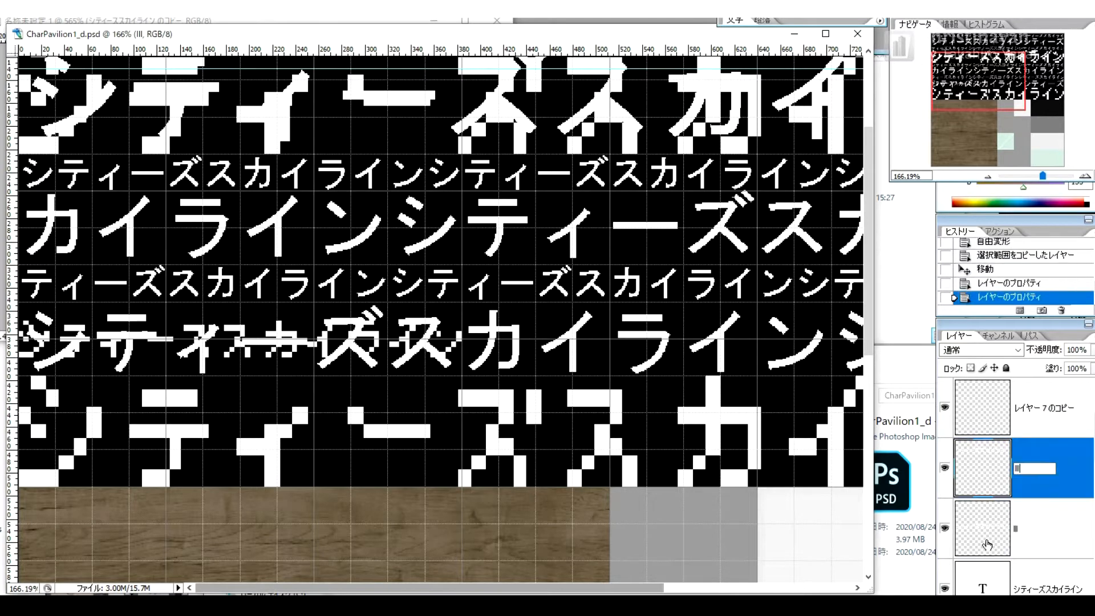
Step: Delete the moved lll layer, and place a new duplicate of the remaining lll on the upper large katakana row
click(945, 468)
click(945, 468)
key(Delete)
key(ctrl+j)
drag(365, 425, 370, 92)
scroll(371, 92, up, 2)
drag(7, 296, 0, 297)
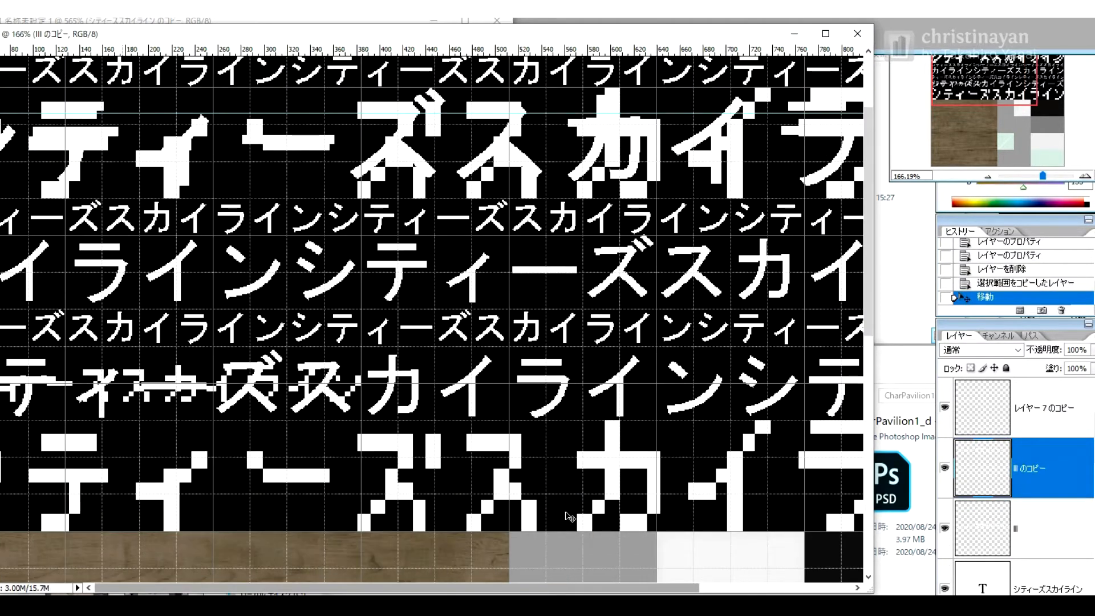
Step: Rename レイヤー 7 のコピー as mmm, move it to the upper-left of the lowest medium row, and duplicate it as sss
click(1037, 407)
key(shift+Up)
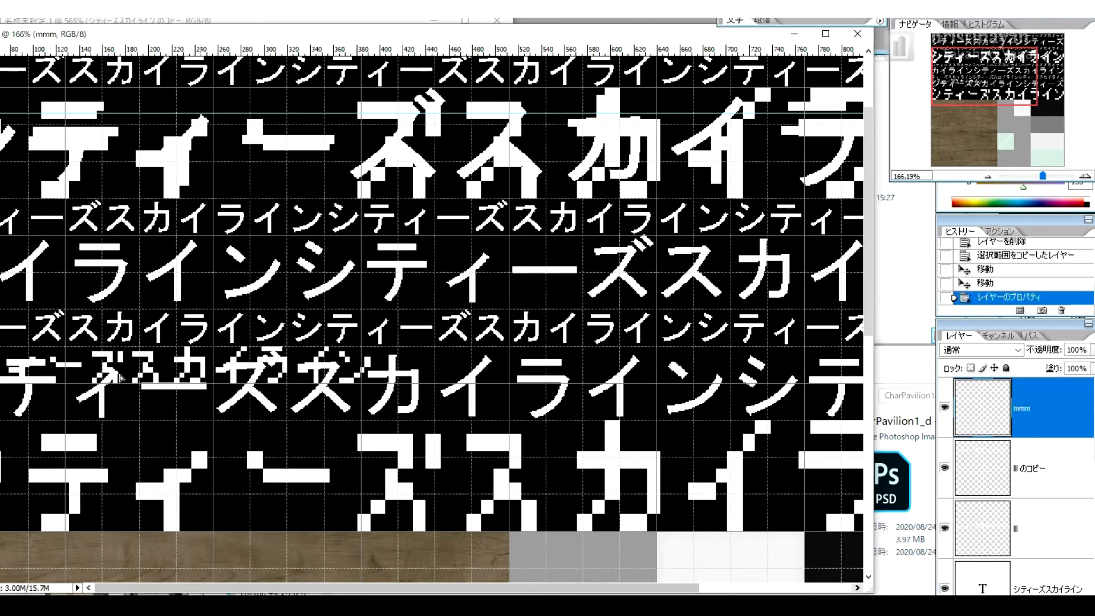
drag(121, 378, 110, 378)
key(ctrl+j)
double_click(1023, 409)
text(sss)
key(Return)
Step: Enlarge the mmm text with Free Transform to the height of the medium katakana row
click(1027, 469)
key(ctrl+t)
drag(355, 386, 806, 421)
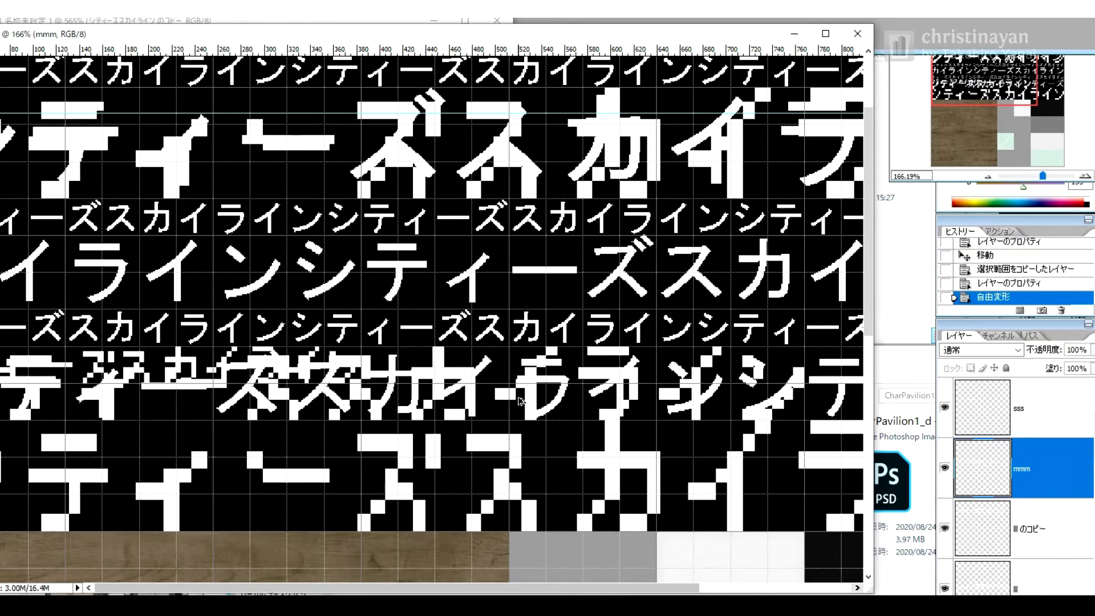
Step: Fill the three medium katakana rows with offset duplicates of mmm, and delete the old thin text layers
alt+scroll(519, 401, down, 3)
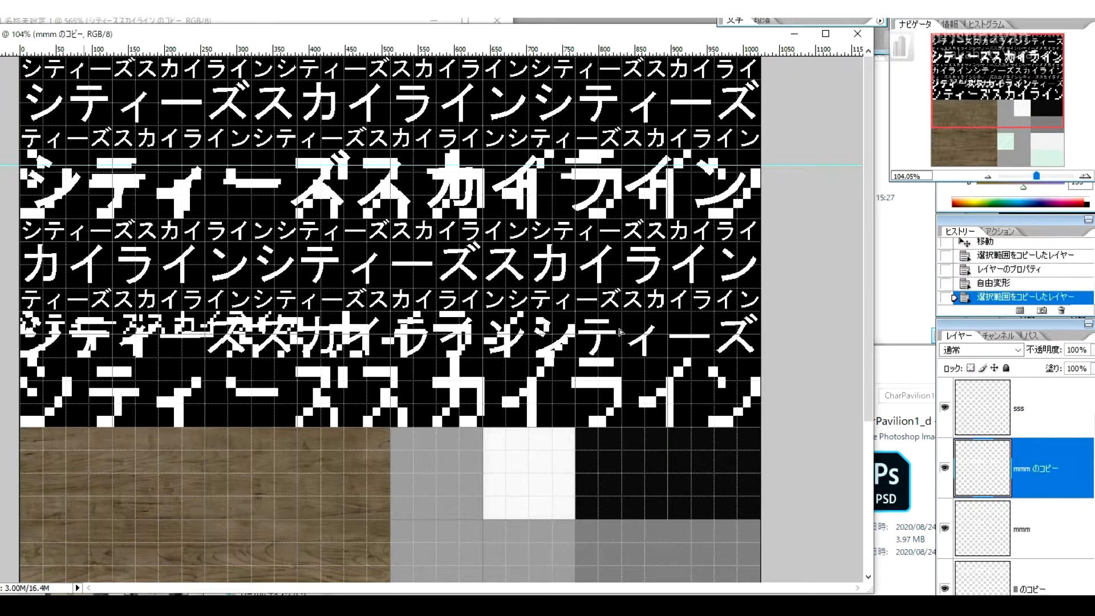
key(ctrl+j)
drag(633, 342, 606, 276)
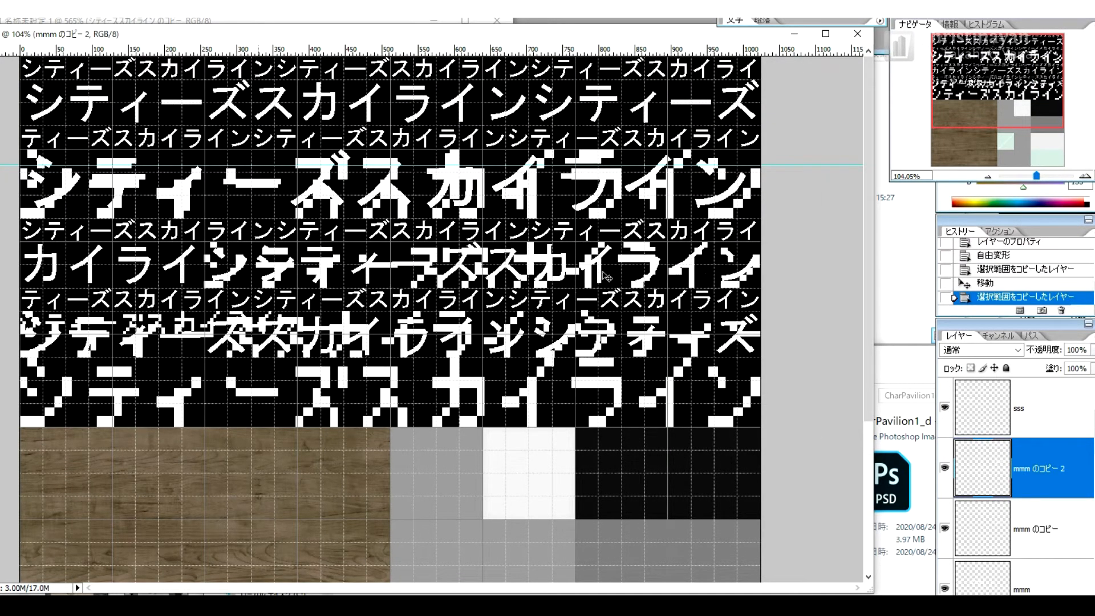
drag(72, 274, 90, 281)
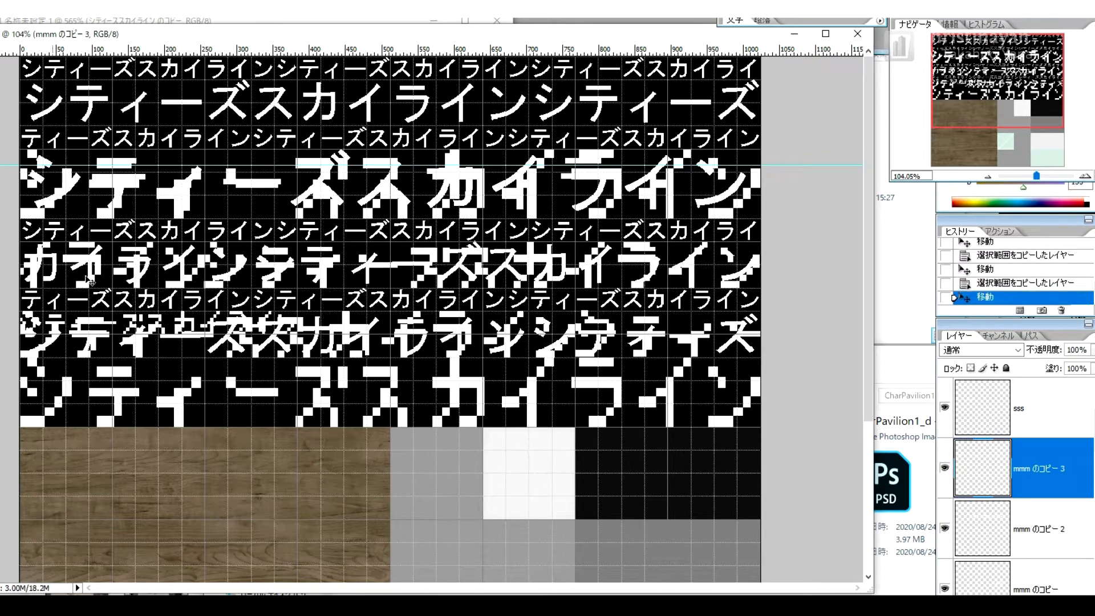
drag(383, 117, 264, 112)
key(ctrl+j)
drag(264, 111, 701, 100)
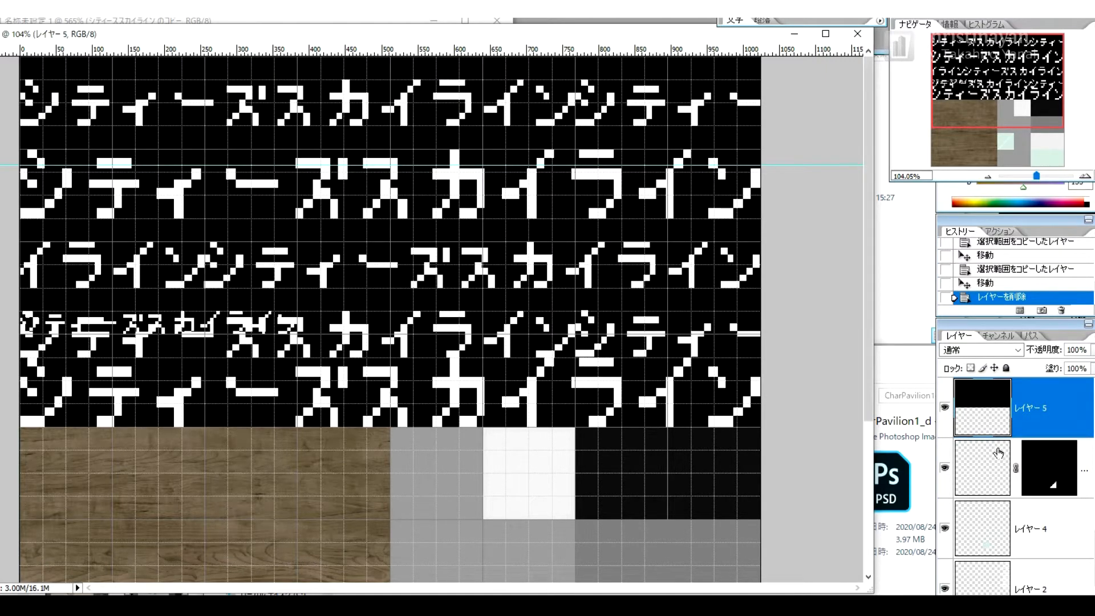
scroll(998, 452, up, 5)
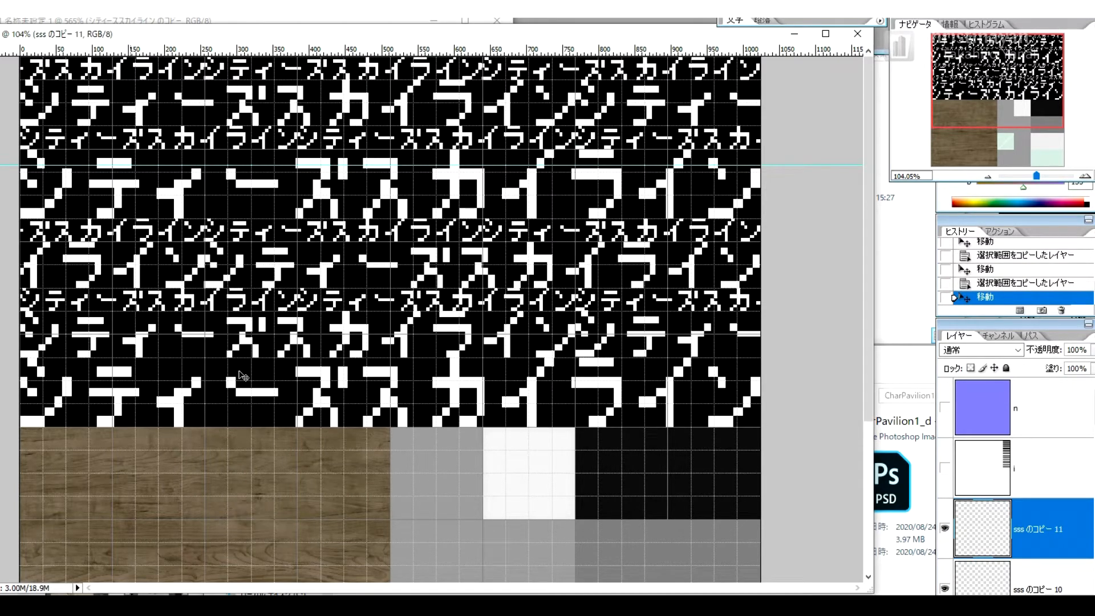
Step: Examine the large and medium text layers close up for pixel alignment with the grid, one layer at a time
alt+scroll(243, 377, up, 6)
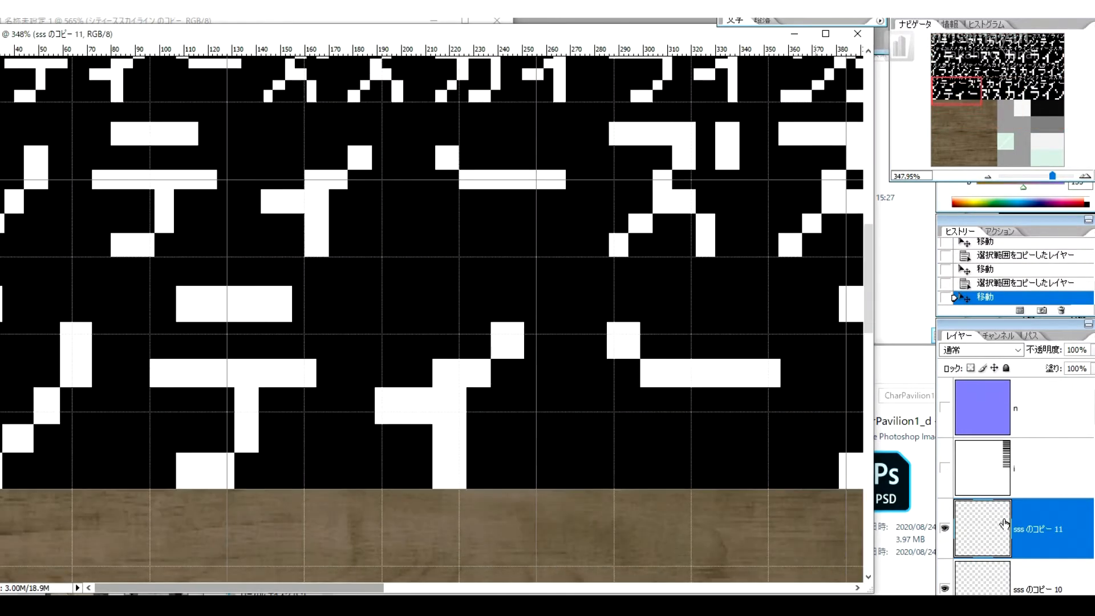
scroll(1045, 476, down, 3)
click(1046, 477)
click(1039, 528)
drag(171, 454, 173, 454)
scroll(172, 454, up, 1)
click(986, 485)
scroll(579, 462, up, 8)
drag(428, 352, 420, 352)
click(1047, 420)
scroll(333, 417, down, 7)
drag(333, 428, 333, 428)
drag(342, 587, 736, 588)
scroll(958, 490, up, 2)
click(946, 468)
click(946, 469)
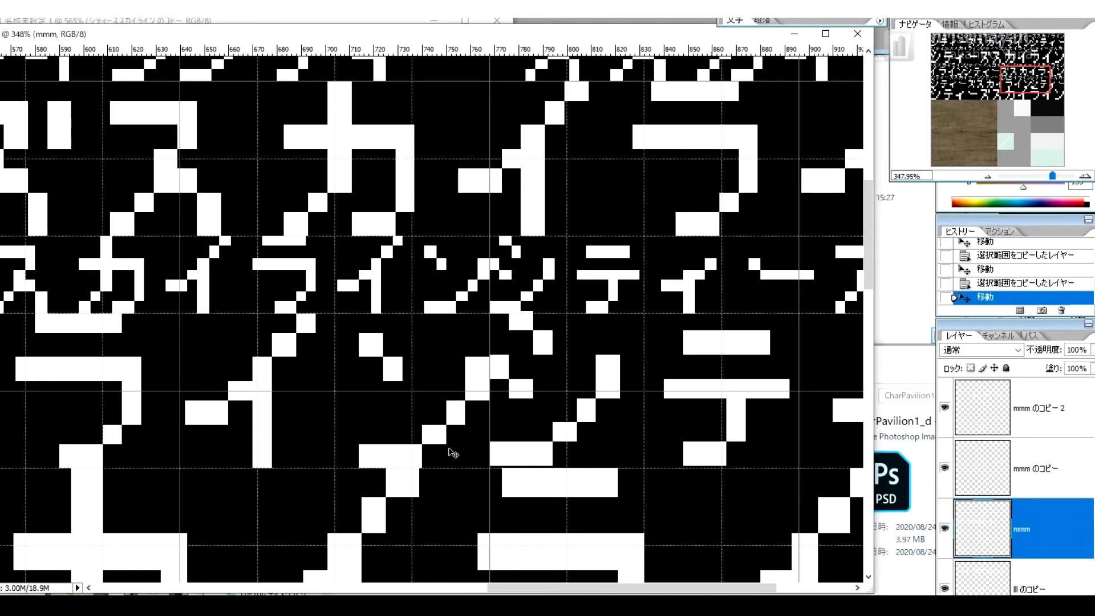
Step: Nudge mmm and mmm のコピー down one pixel each in the lowest medium katakana row
alt+scroll(704, 474, up, 4)
key(Down)
click(1049, 477)
scroll(605, 433, up, 1)
key(Down)
Step: Nudge mmm のコピー 2 and mmm のコピー 3 one pixel to the right in the middle medium row
click(1021, 421)
scroll(799, 422, up, 2)
click(946, 409)
click(946, 409)
scroll(770, 485, up, 3)
drag(674, 587, 263, 588)
key(Right)
scroll(984, 415, up, 1)
click(985, 413)
key(Right)
scroll(549, 329, up, 6)
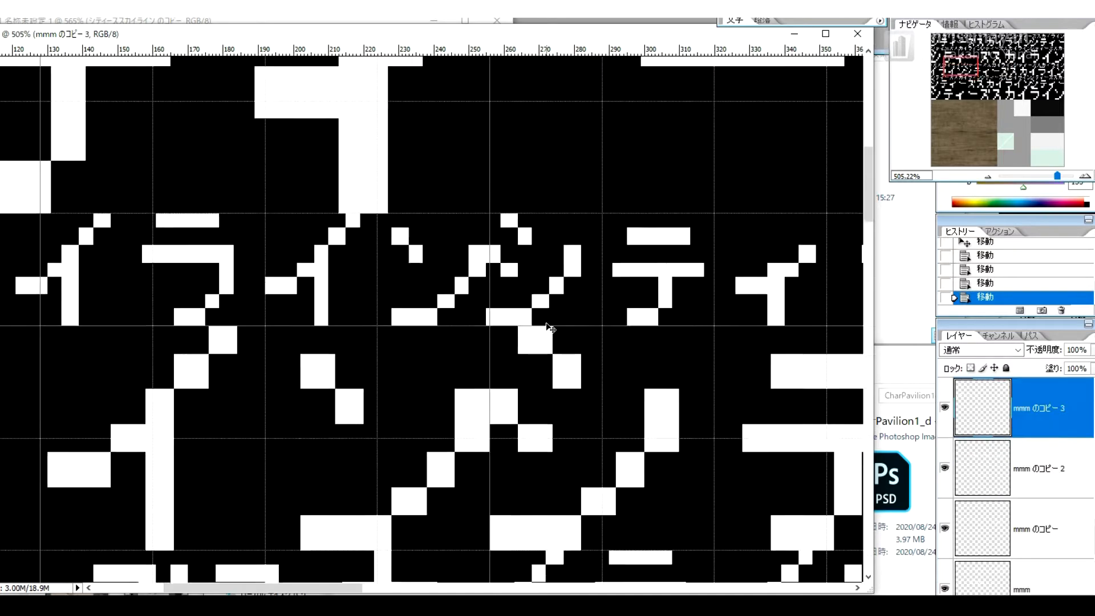
Step: Try a one-pixel sideways nudge on the mmm copy in the upper medium row
scroll(1022, 439, up, 2)
click(1020, 458)
drag(288, 587, 650, 588)
key(Left)
key(Right)
click(1038, 428)
scroll(1039, 436, up, 3)
scroll(1039, 438, down, 3)
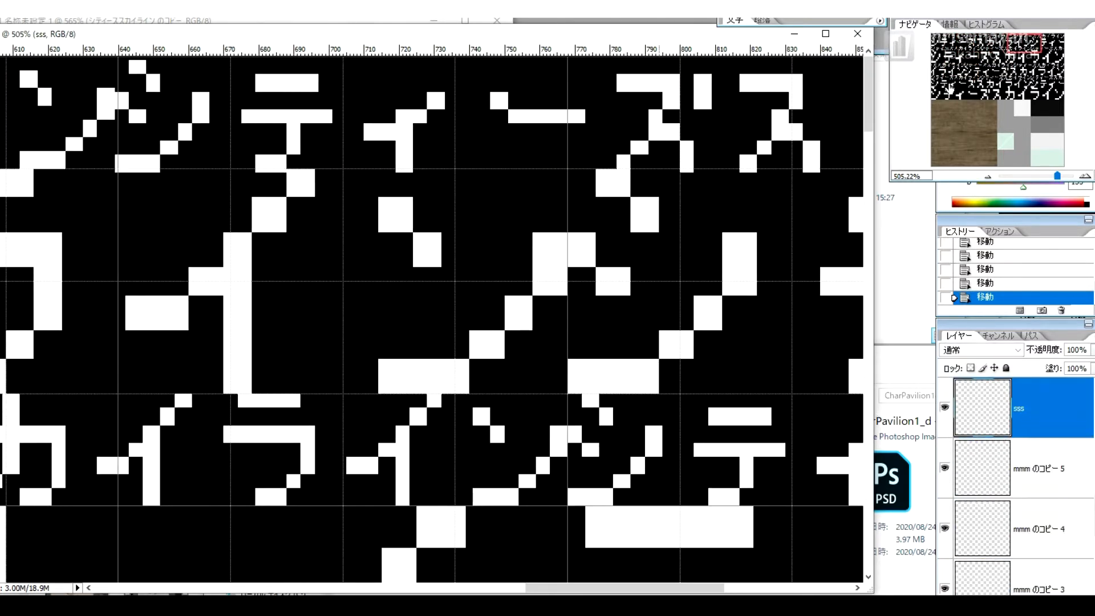
Step: Check the grid alignment of sss and its copies along the lowest small katakana row, toggling their visibility
click(950, 81)
drag(264, 588, 460, 587)
scroll(946, 406, up, 1)
click(945, 407)
click(944, 407)
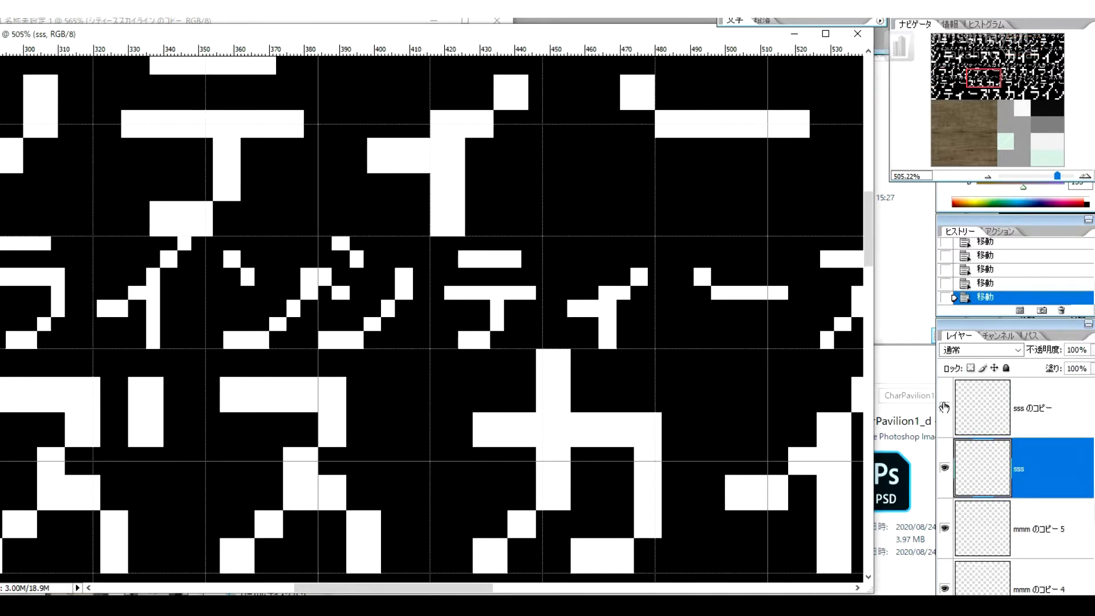
click(1048, 80)
scroll(984, 478, up, 1)
click(946, 468)
click(945, 468)
click(1024, 482)
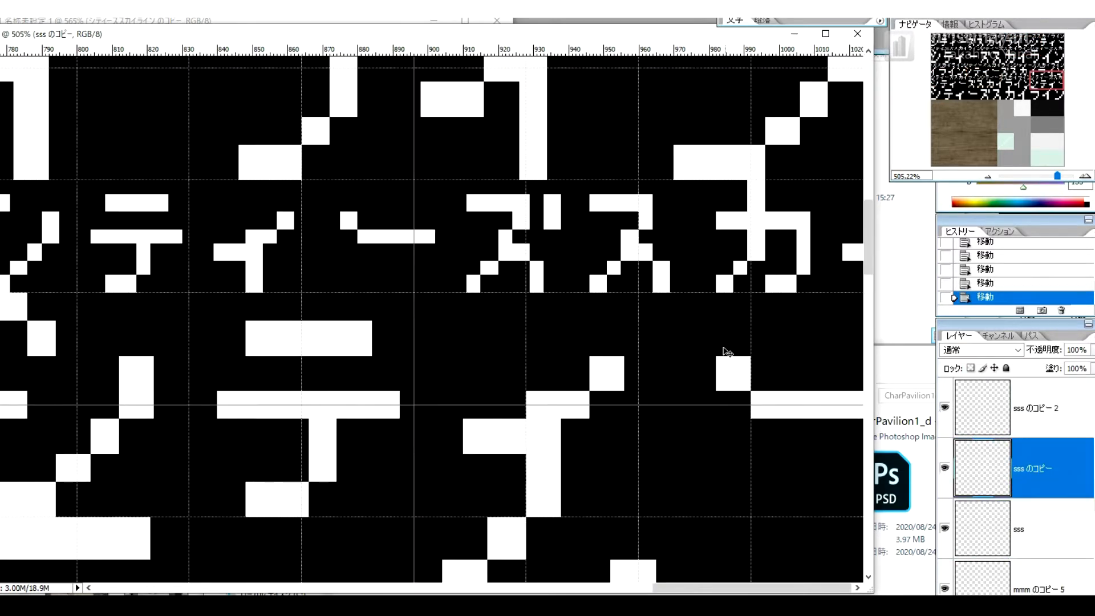
scroll(727, 352, up, 14)
click(1022, 409)
click(945, 408)
click(945, 408)
Step: Check the alignment and joins of the sss copies in the small row below the upper large text
scroll(946, 422, up, 3)
click(945, 528)
click(945, 528)
drag(685, 588, 522, 588)
click(1021, 528)
click(946, 468)
click(945, 468)
click(1021, 469)
drag(1020, 67, 936, 67)
click(945, 409)
click(1027, 409)
click(945, 407)
scroll(820, 308, up, 4)
scroll(1044, 460, up, 2)
click(945, 468)
click(1026, 469)
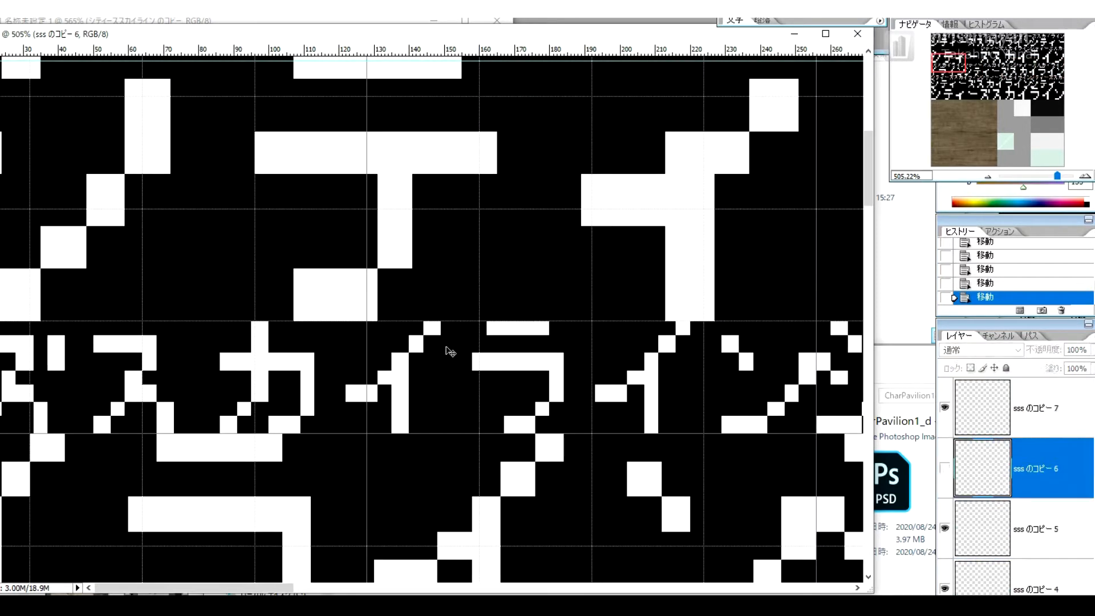
Step: Check the alignment of sss のコピー 6 to sss のコピー 11 along the two uppermost small katakana rows
scroll(447, 347, up, 5)
click(946, 468)
click(945, 467)
click(839, 587)
click(994, 409)
click(945, 408)
click(945, 408)
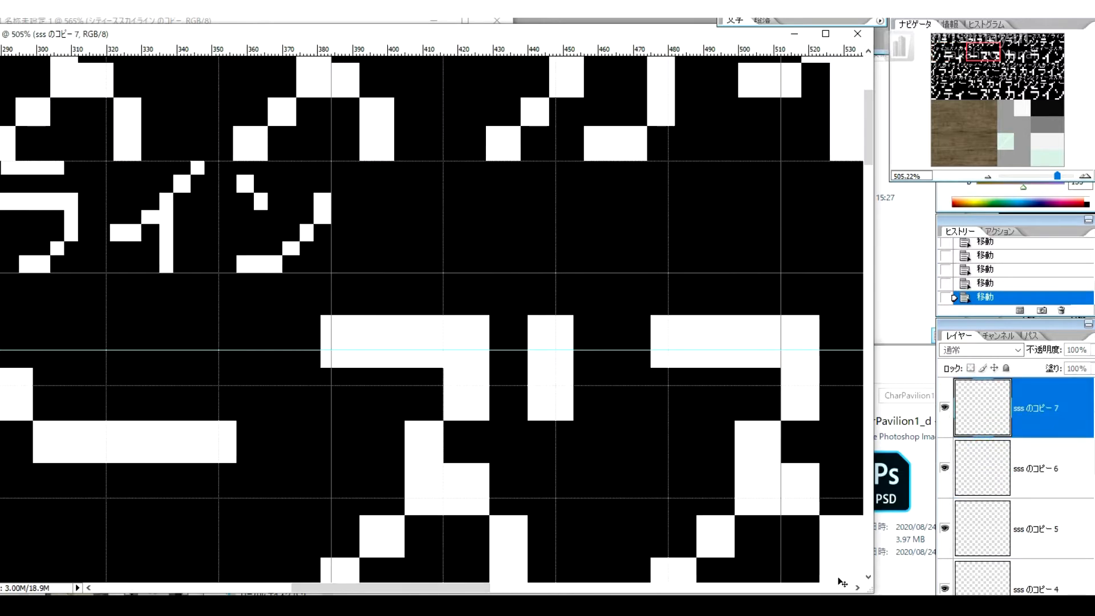
click(1041, 47)
scroll(1035, 468, up, 2)
click(1035, 469)
drag(776, 318, 783, 318)
scroll(783, 318, up, 3)
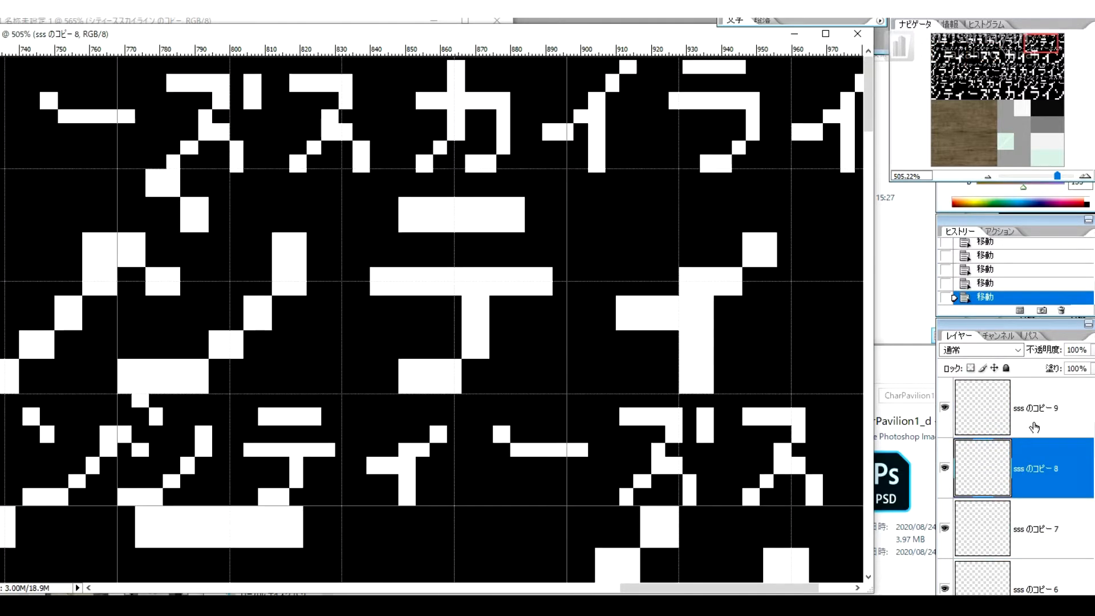
drag(732, 588, 774, 516)
drag(1035, 40, 1002, 41)
scroll(1031, 465, up, 1)
click(1031, 465)
click(977, 43)
scroll(981, 445, up, 2)
click(1004, 528)
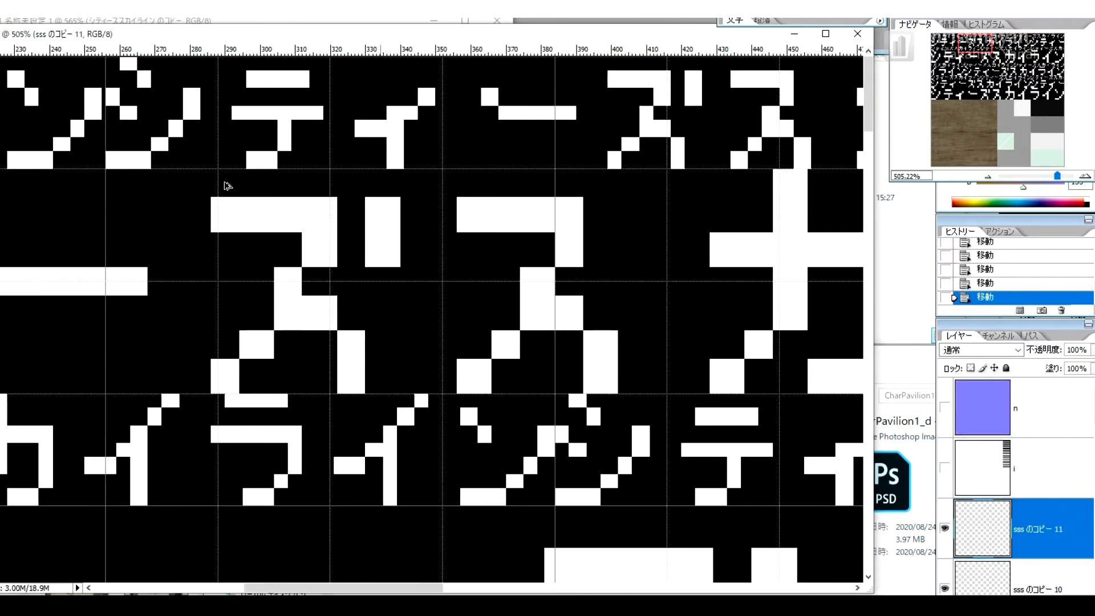
alt+scroll(225, 184, down, 9)
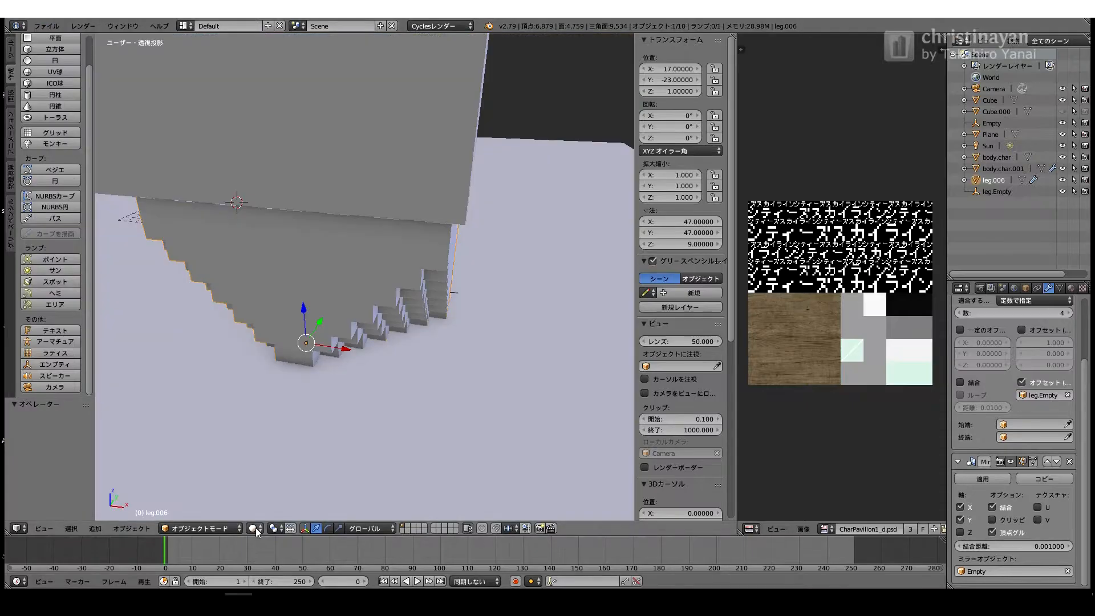
Step: Switch to Blender, display the pavilion in rendered shading, and view the lettered wall and legs up close
click(255, 529)
click(260, 464)
middle_drag(245, 438, 266, 469)
key(shift+z)
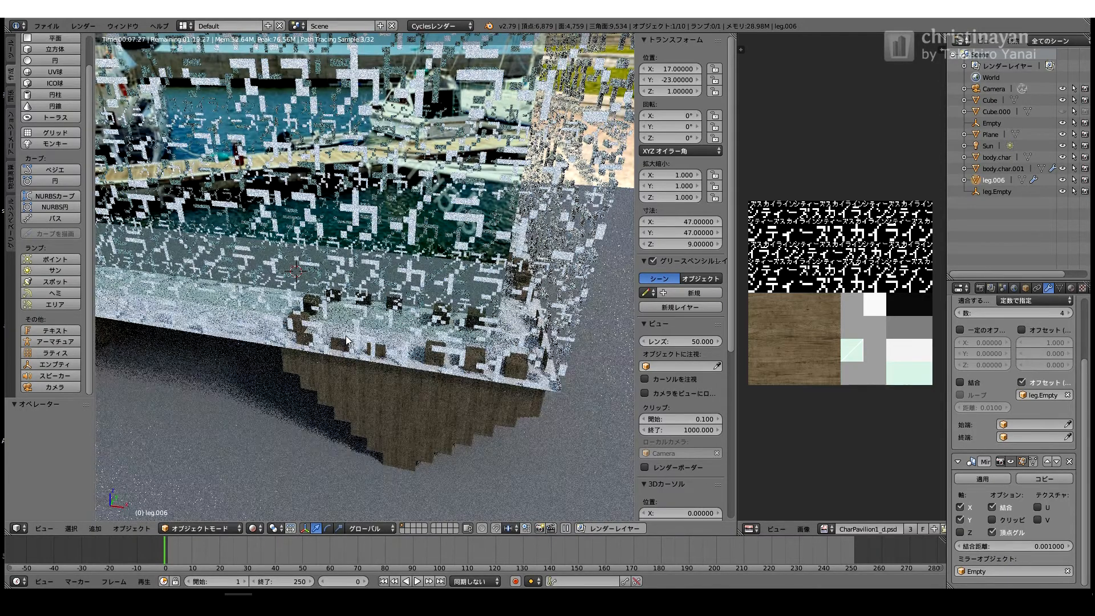
middle_drag(420, 312, 344, 334)
Step: Set the Array modifier count of body.char.001 to 5
click(1003, 168)
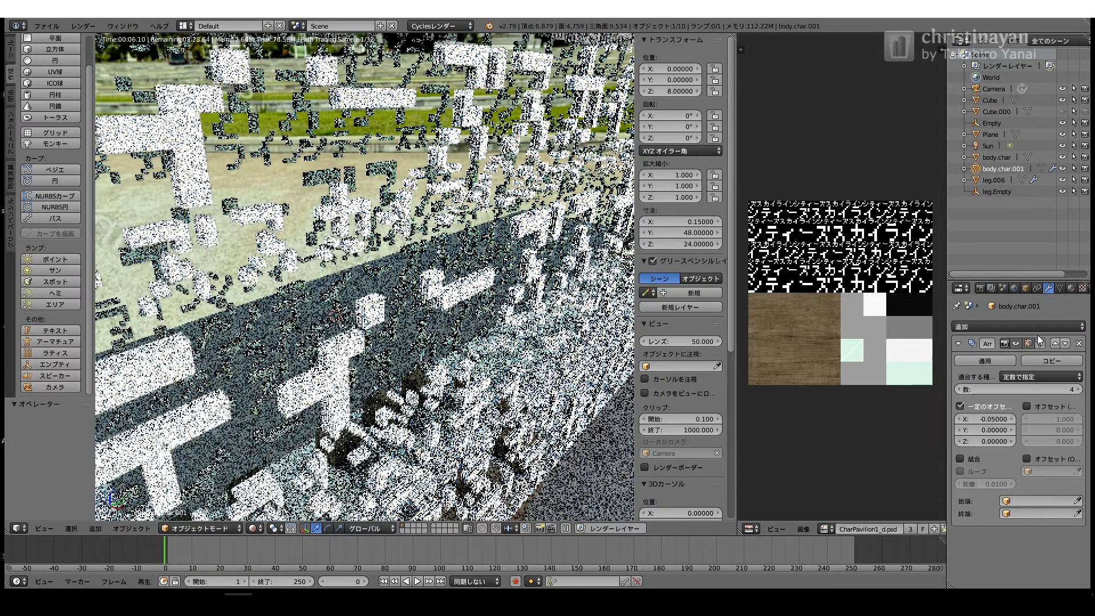
click(987, 146)
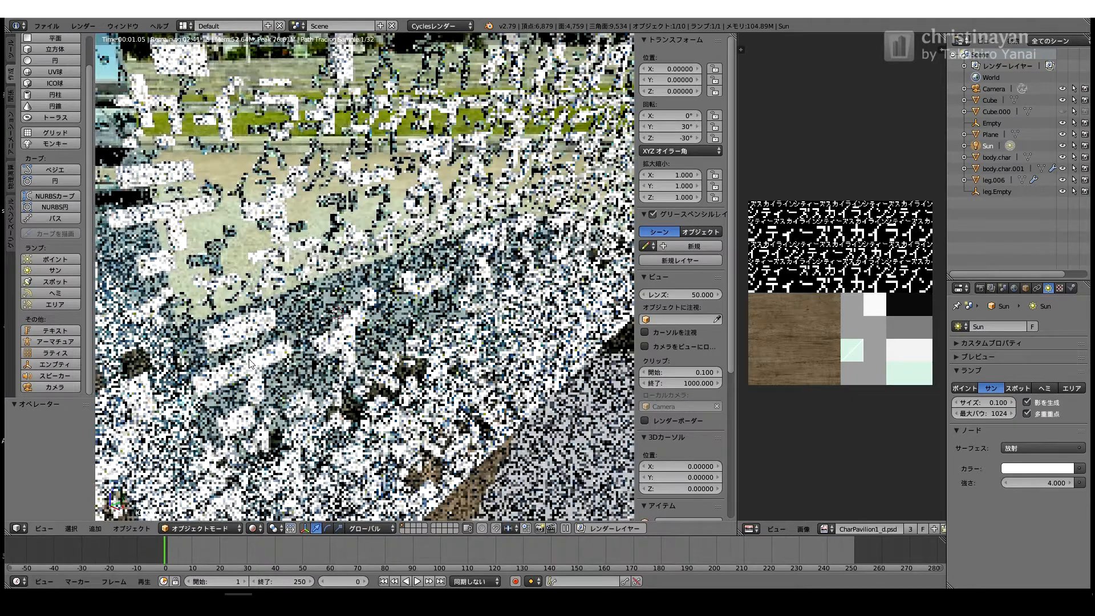
click(1004, 169)
click(1079, 391)
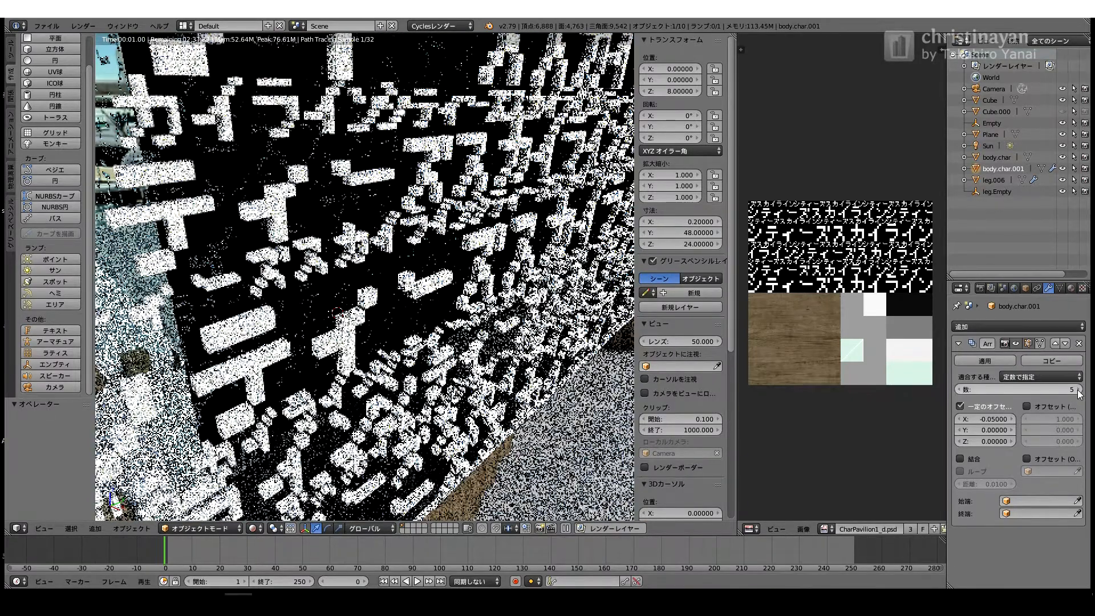
Step: Change the surface shader of the Cube's material to グラスBSDF
click(990, 100)
click(1071, 289)
click(1022, 504)
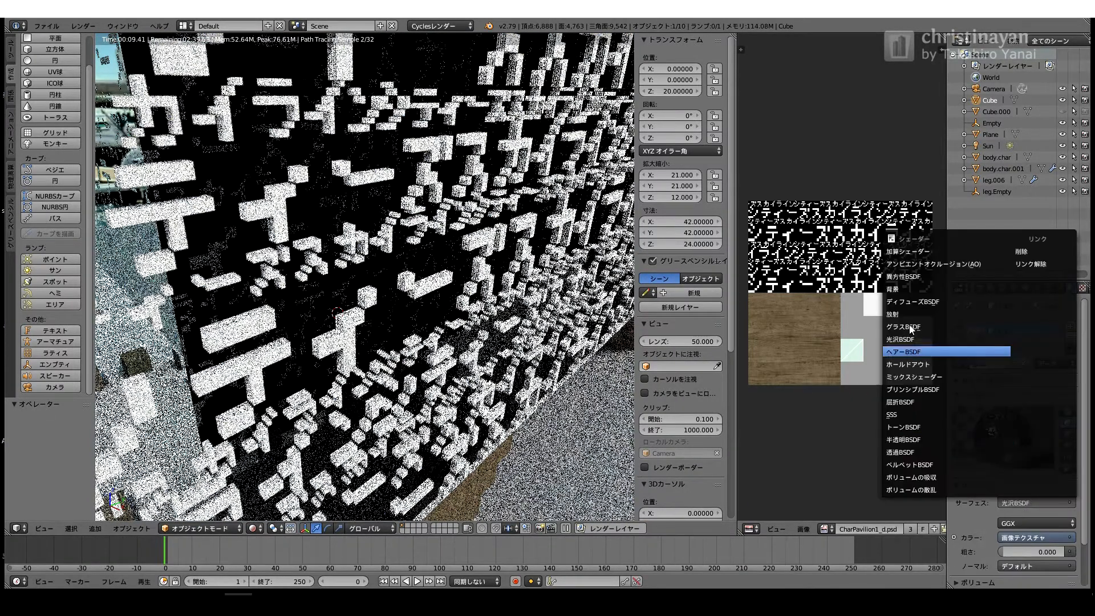
click(911, 327)
Step: Raise the Array modifier count of body.char.001 to 8
click(1004, 169)
click(1037, 289)
click(1048, 289)
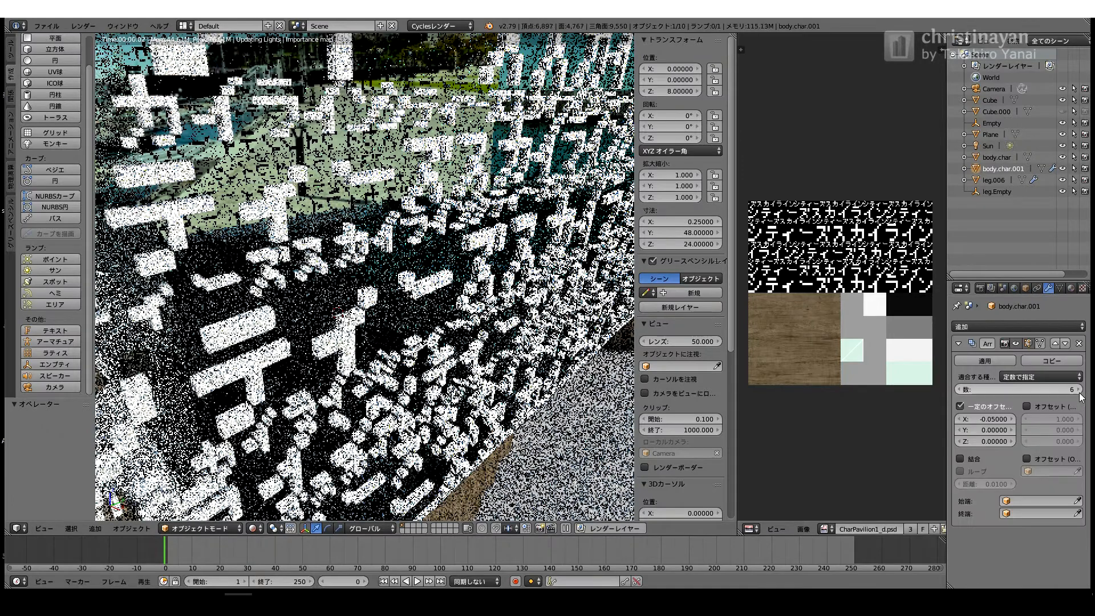
click(1079, 390)
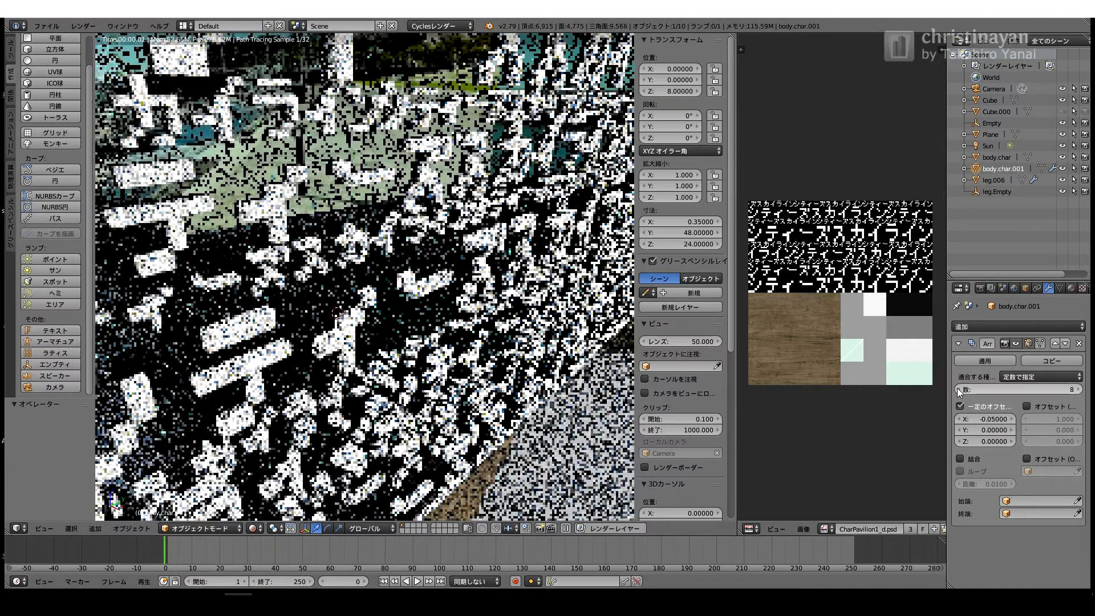
click(959, 390)
Step: Inspect the thickened lettering at the pavilion's corner and underside, and view the pavilion through the camera
middle_drag(259, 186, 310, 291)
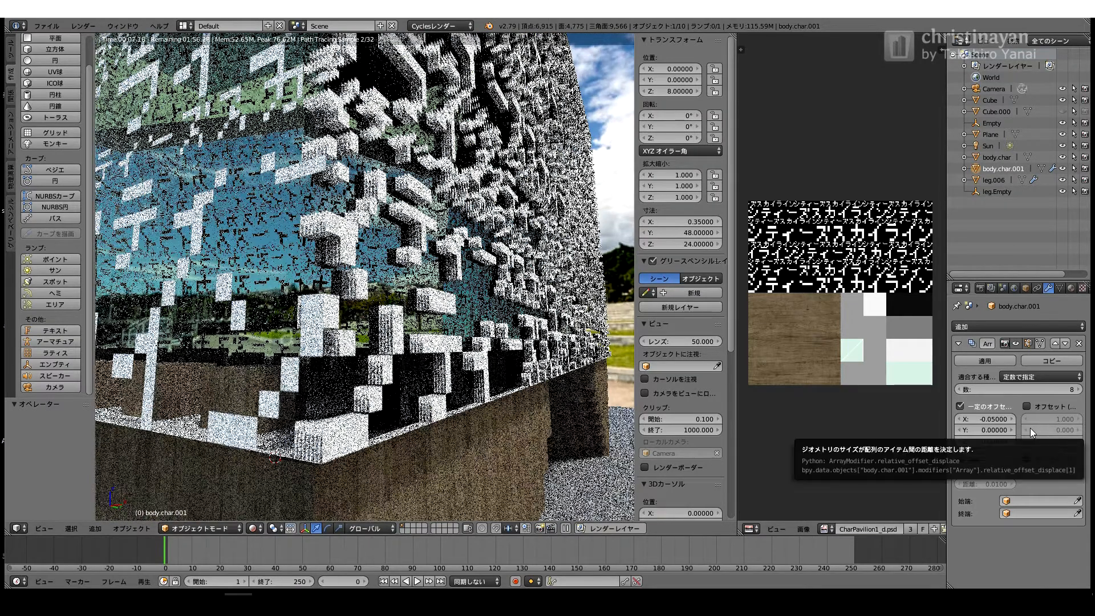
scroll(838, 343, down, 1)
middle_drag(536, 257, 247, 197)
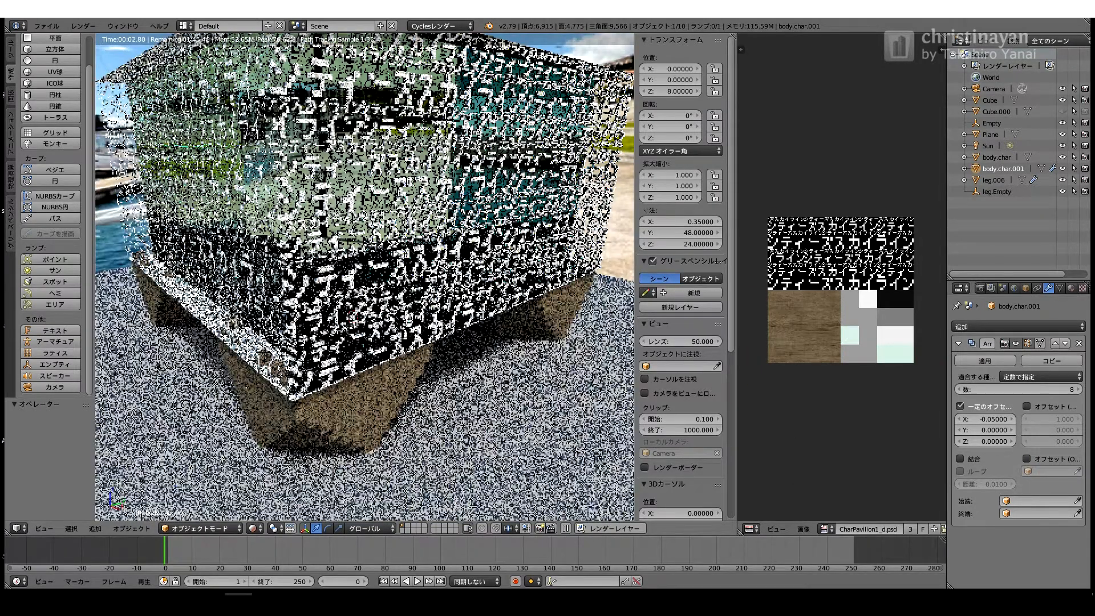
key(KP_0)
Step: Switch the viewport to texture shading and select the body.char box
click(255, 528)
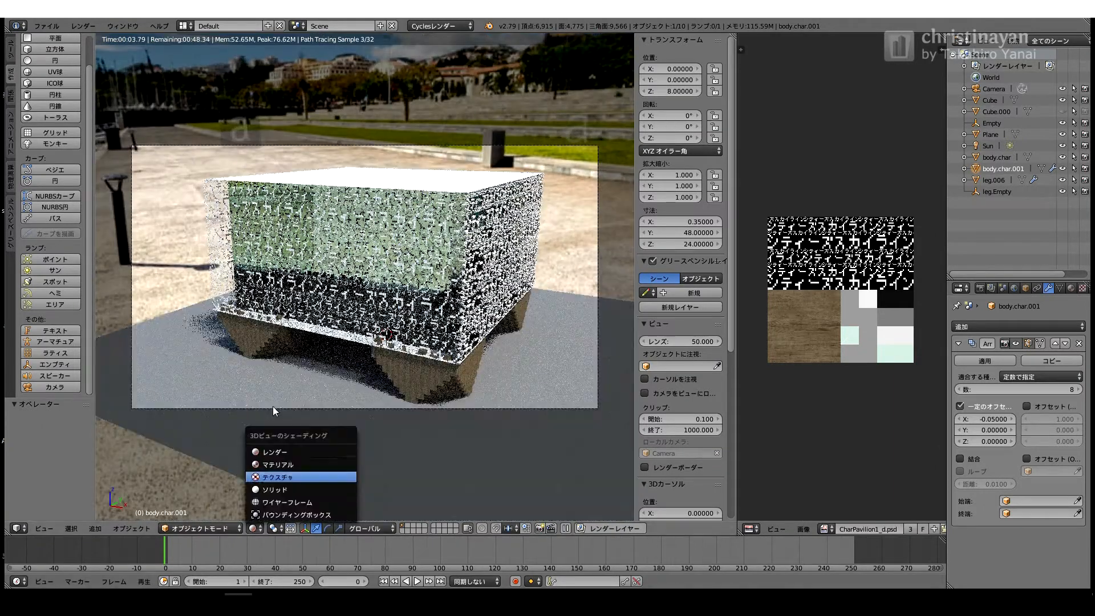
click(285, 477)
right_click(325, 280)
right_click(335, 255)
Step: Delete the side wall faces of body.char on all three sides, keeping its top and bottom faces
key(Tab)
middle_drag(335, 255, 354, 279)
right_click(381, 239)
ctrl+right_click(281, 293)
middle_drag(281, 293, 382, 303)
ctrl+right_click(307, 173)
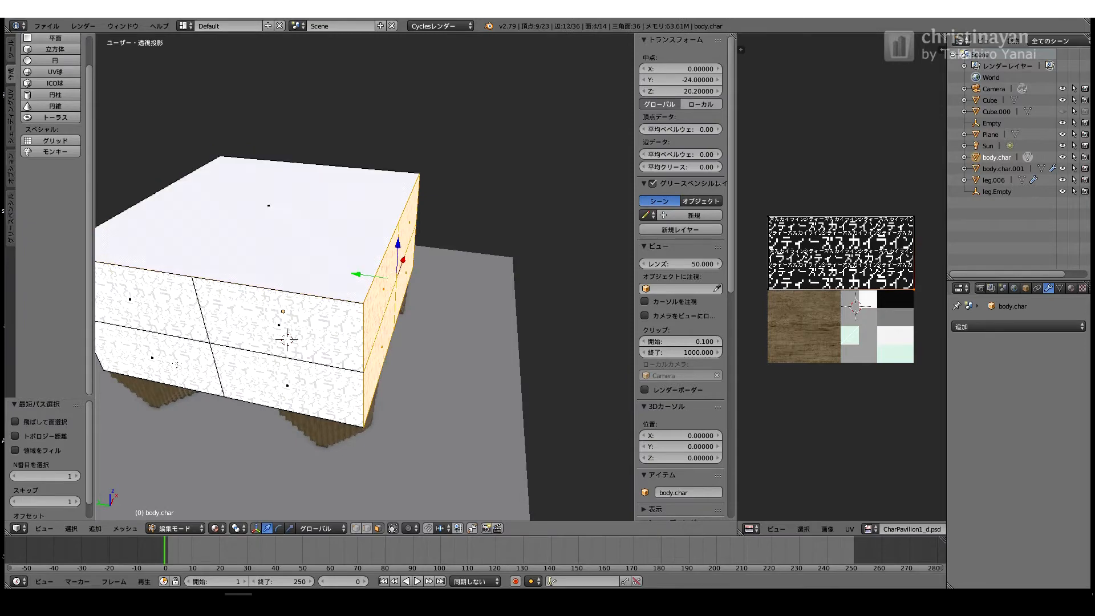
ctrl+right_click(177, 364)
middle_drag(177, 364, 305, 371)
ctrl+right_click(428, 371)
key(x)
click(436, 376)
key(Tab)
middle_drag(435, 376, 156, 166)
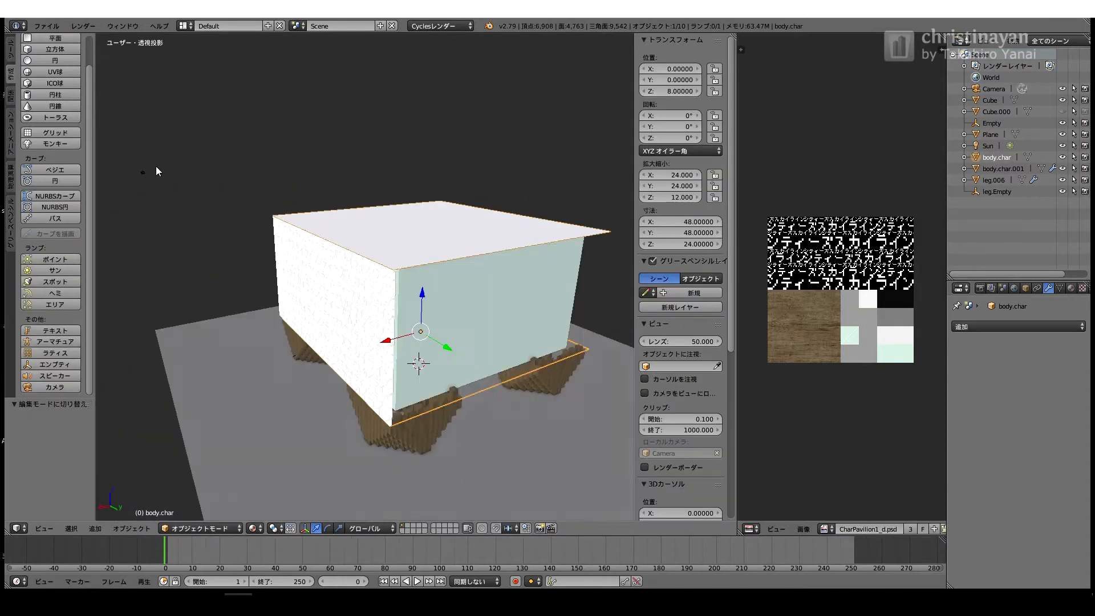
Step: Add an empty and rename it body.Empty
scroll(24, 65, up, 2)
click(11, 96)
click(11, 73)
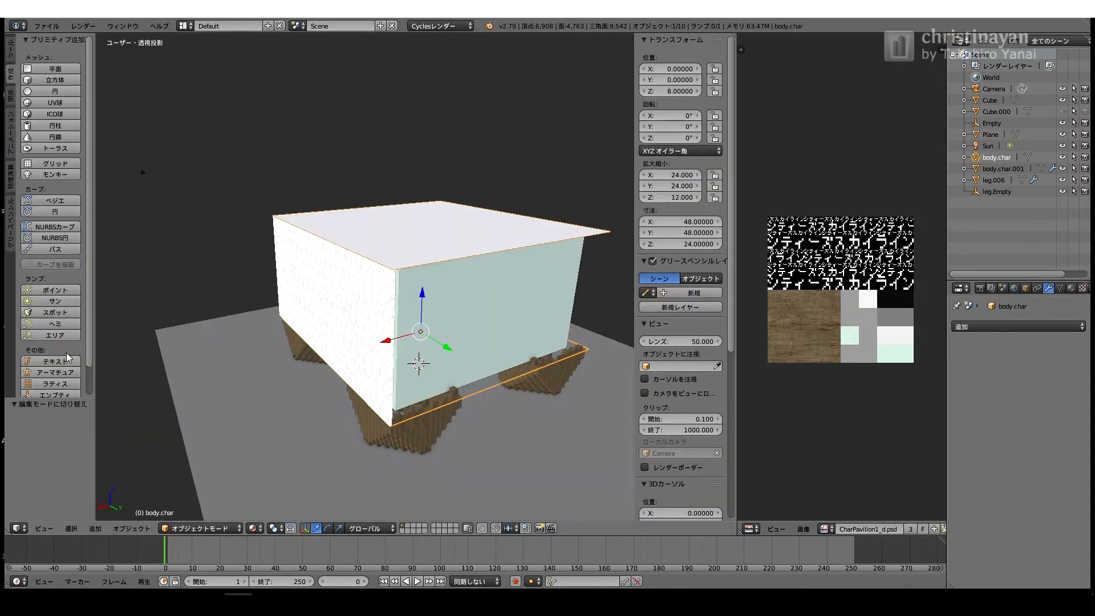
scroll(68, 358, down, 2)
click(66, 364)
click(1002, 180)
double_click(990, 136)
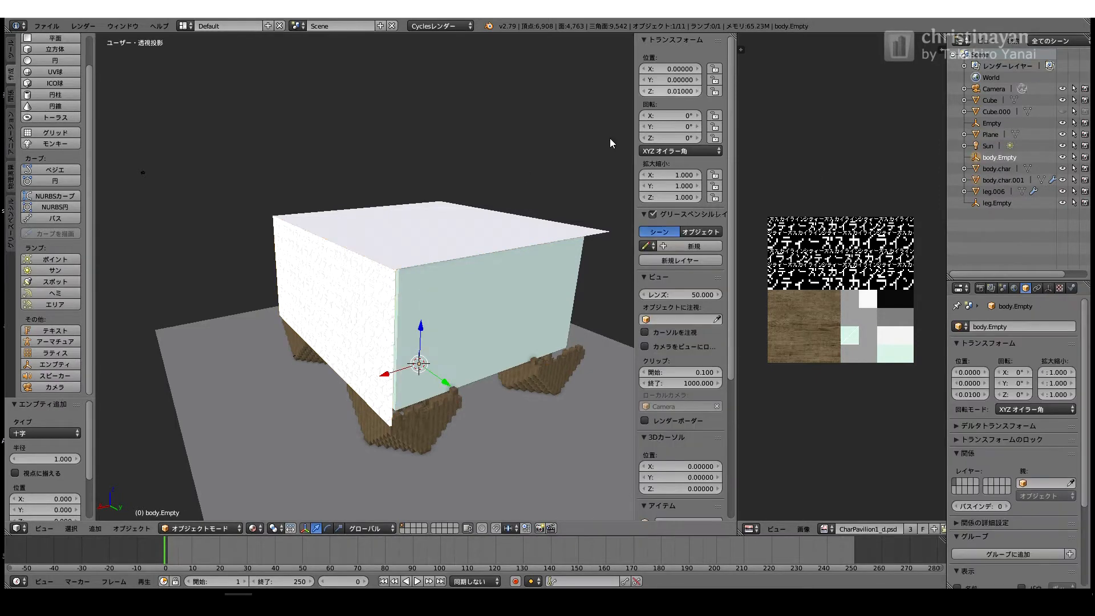
Step: Move the origin of the remaining wall body.char.001 to its geometry
right_click(338, 321)
click(132, 528)
click(264, 415)
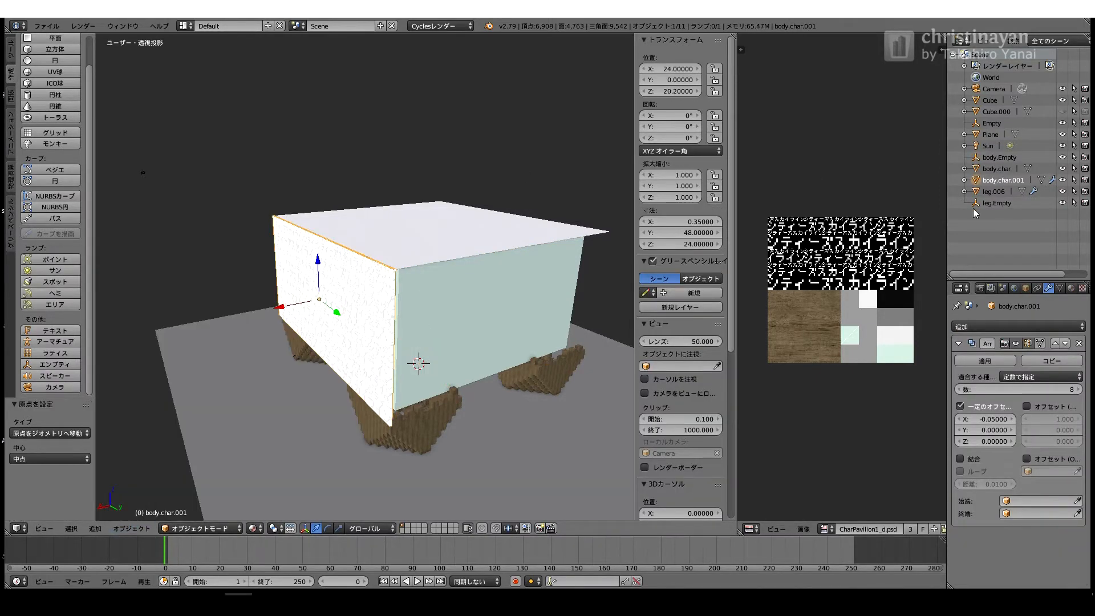
Step: Rename the body.char object as body.ceiling
click(995, 169)
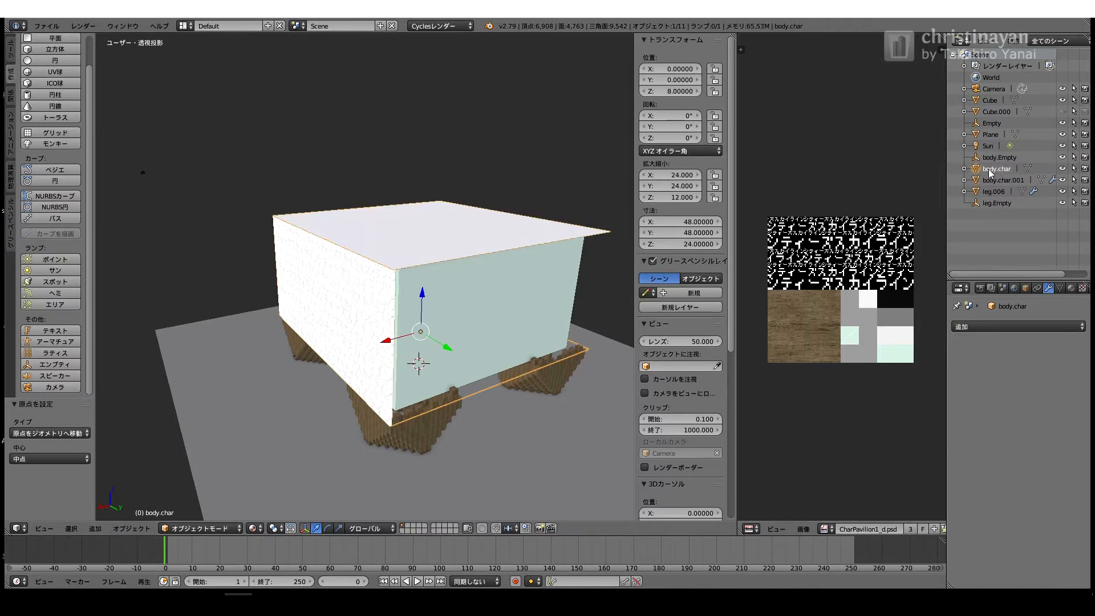
text(body.ceiling)
key(Return)
Step: Add a second Array modifier with a count of 4 to the wall body.char.001
right_click(346, 322)
scroll(382, 342, up, 5)
scroll(359, 331, down, 4)
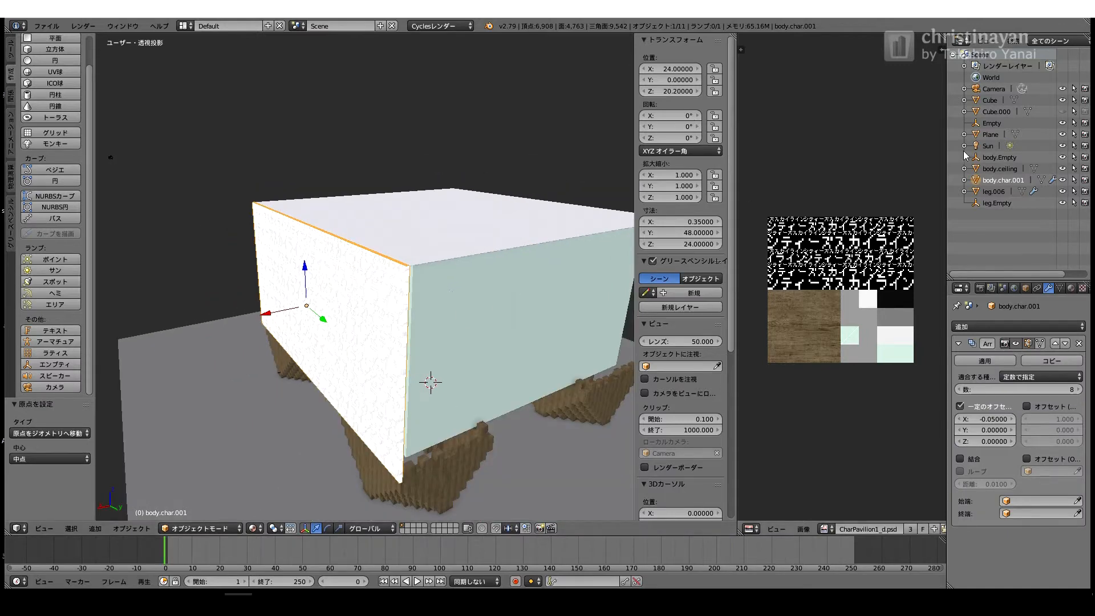
click(979, 327)
click(833, 350)
scroll(1034, 460, down, 3)
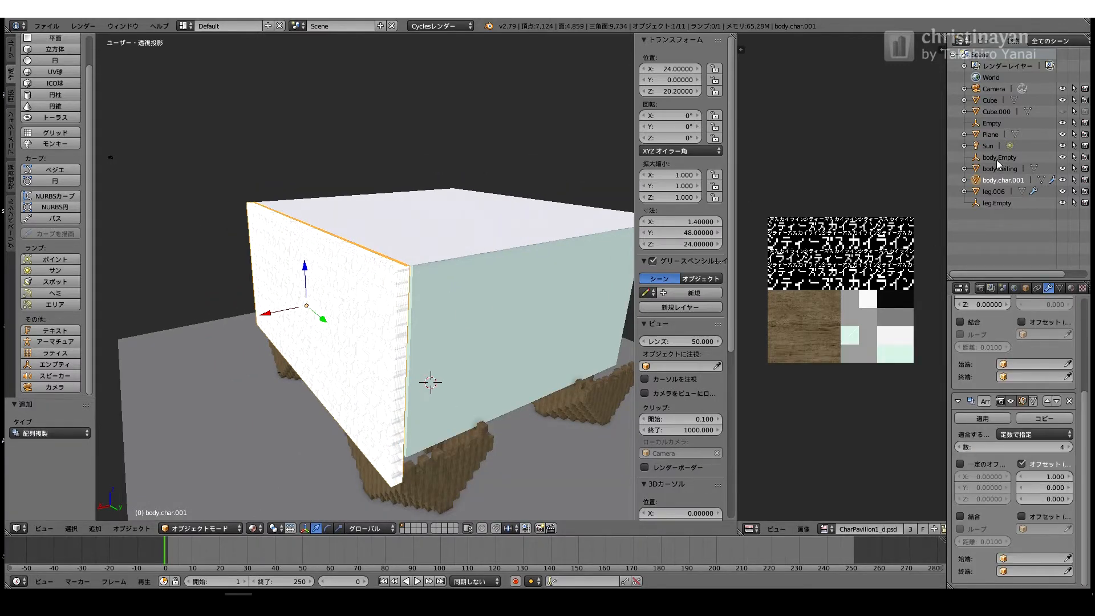
Step: Rename body.char.001 as body.char and set body.Empty as the second Array modifier's object offset
click(998, 160)
click(1002, 180)
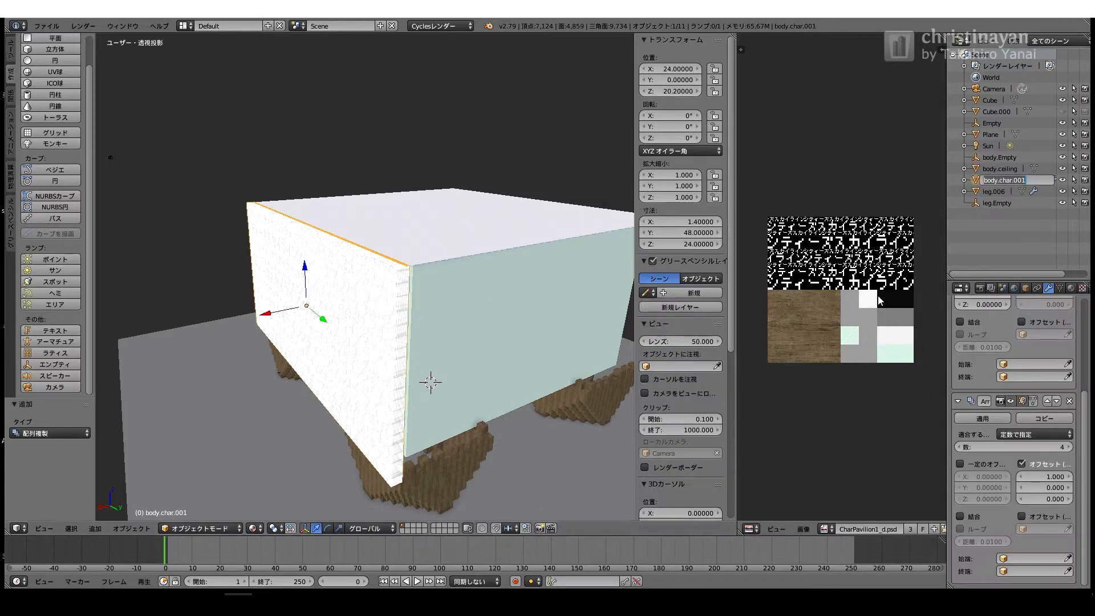
click(1044, 529)
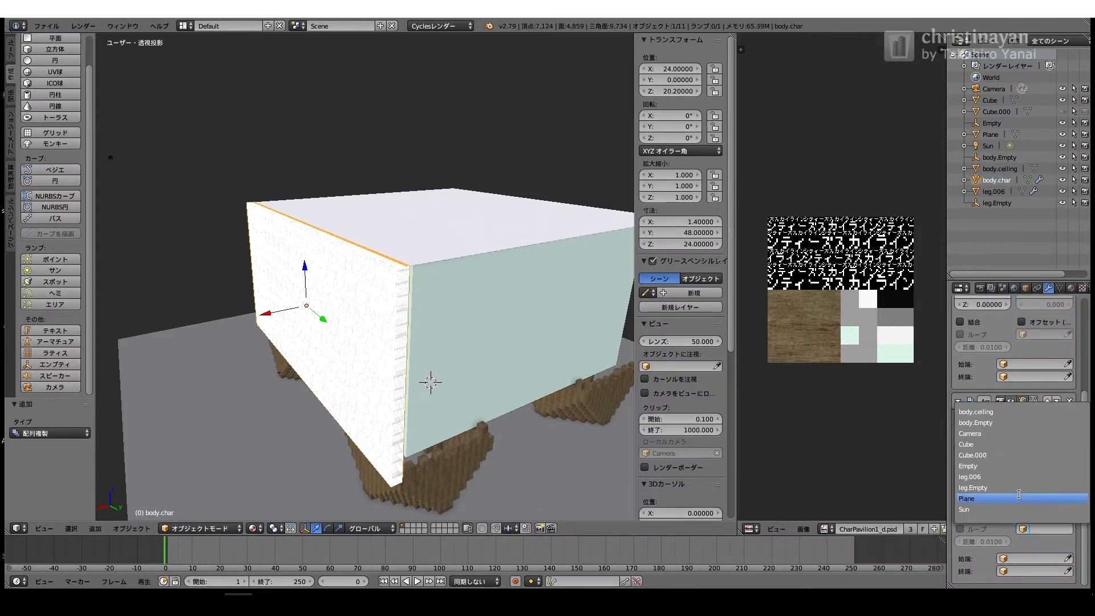
click(1009, 424)
Step: Set the wall empty's Z location to 20 and Z rotation to 90°, and rename it body.char.Empty
middle_drag(357, 272, 394, 174)
click(996, 170)
click(996, 181)
click(996, 156)
middle_drag(460, 256, 452, 331)
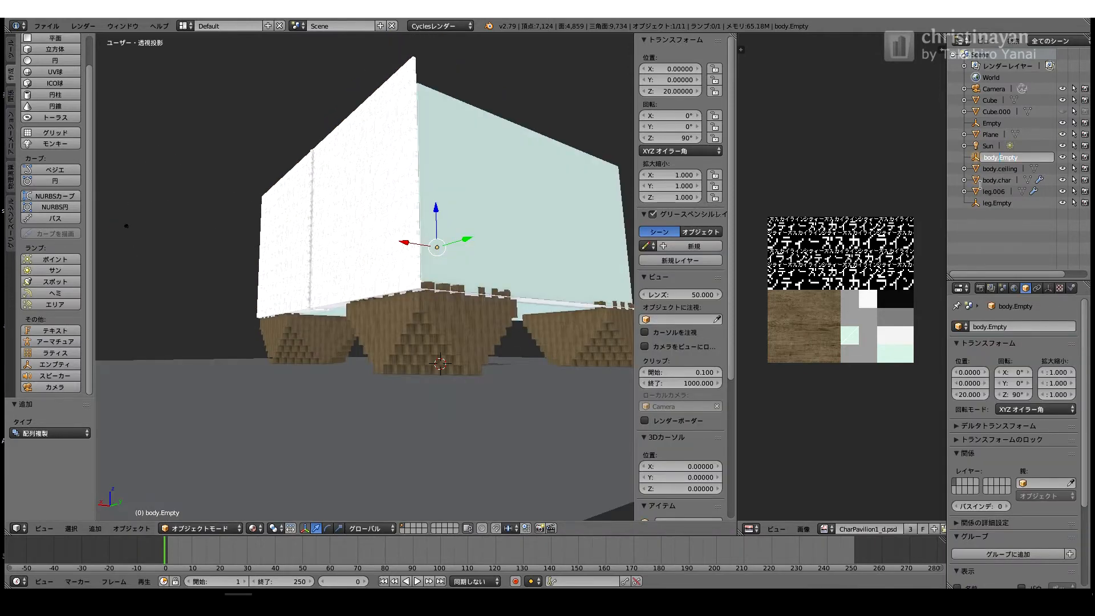
right_click(399, 222)
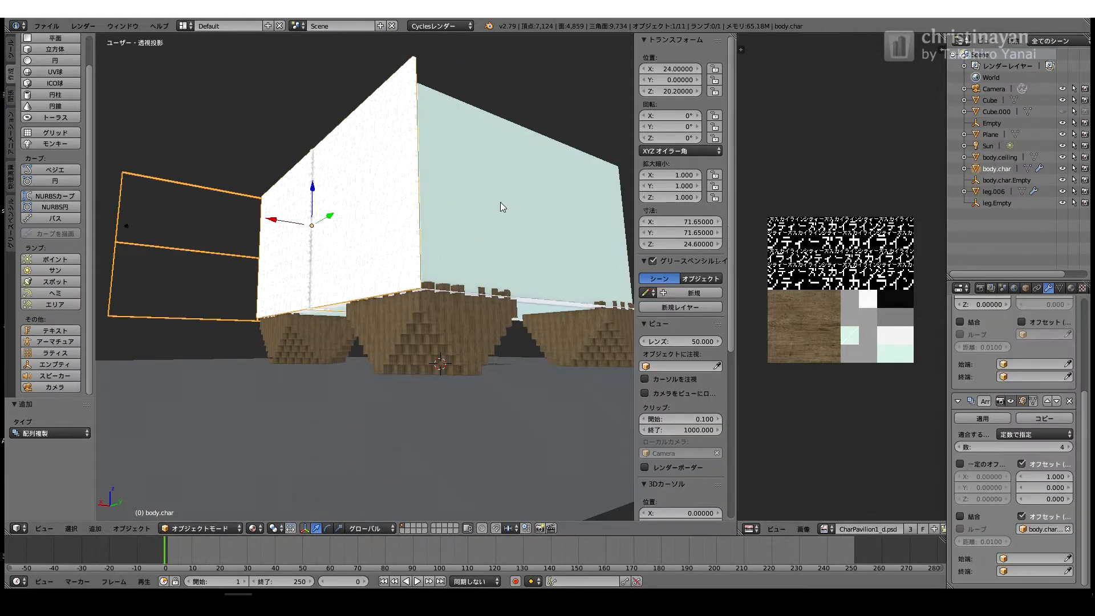
Step: Try shifting body.char.Empty along the X axis to bring the misplaced wall copies around the glass body
click(1007, 180)
middle_drag(399, 251, 320, 197)
right_click(308, 190)
scroll(366, 321, down, 5)
middle_drag(417, 241, 351, 305)
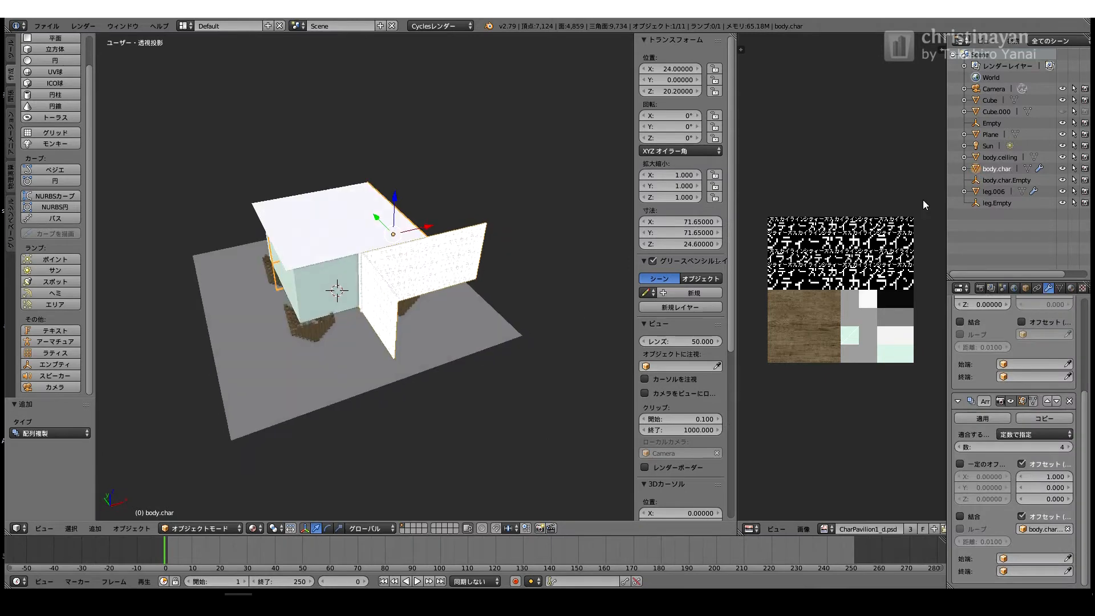
click(1007, 180)
key(g)
key(x)
click(270, 253)
Step: Try repositioning body.char.Empty with snapping, including from the front in orthographic view
middle_drag(268, 248, 290, 256)
ctrl+drag(253, 245, 257, 254)
ctrl+drag(316, 266, 304, 281)
middle_drag(304, 282, 293, 257)
key(KP_1)
key(KP_5)
ctrl+drag(299, 267, 387, 276)
middle_drag(387, 276, 611, 129)
Step: Try adjusting the Z rotation of body.char.Empty
right_click(464, 304)
middle_drag(439, 288, 396, 282)
click(985, 181)
click(483, 235)
middle_drag(483, 235, 576, 243)
drag(670, 138, 648, 138)
key(Return)
Step: Set the Z location of body.char.Empty to 20.2
key(g)
key(z)
click(376, 221)
middle_drag(375, 222, 411, 166)
scroll(410, 166, up, 3)
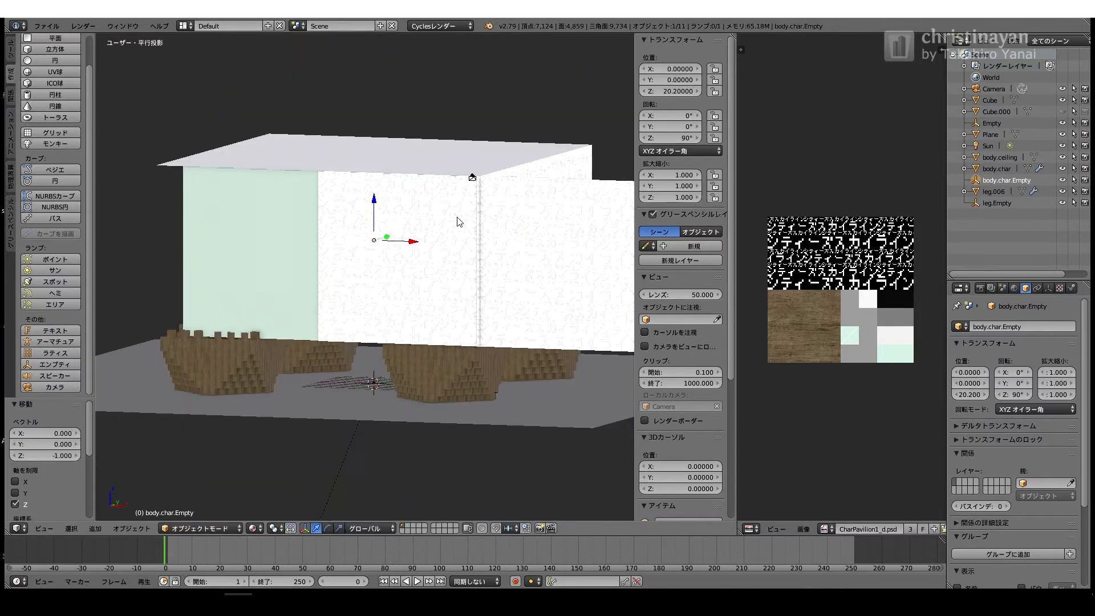
text(20.2)
key(Return)
Step: Move body.char.Empty along the Y axis to 24 so the arrayed walls meet around the glass body
middle_drag(494, 194, 460, 222)
right_click(518, 256)
middle_drag(529, 285, 544, 337)
click(990, 182)
middle_drag(562, 123, 220, 109)
key(g)
key(y)
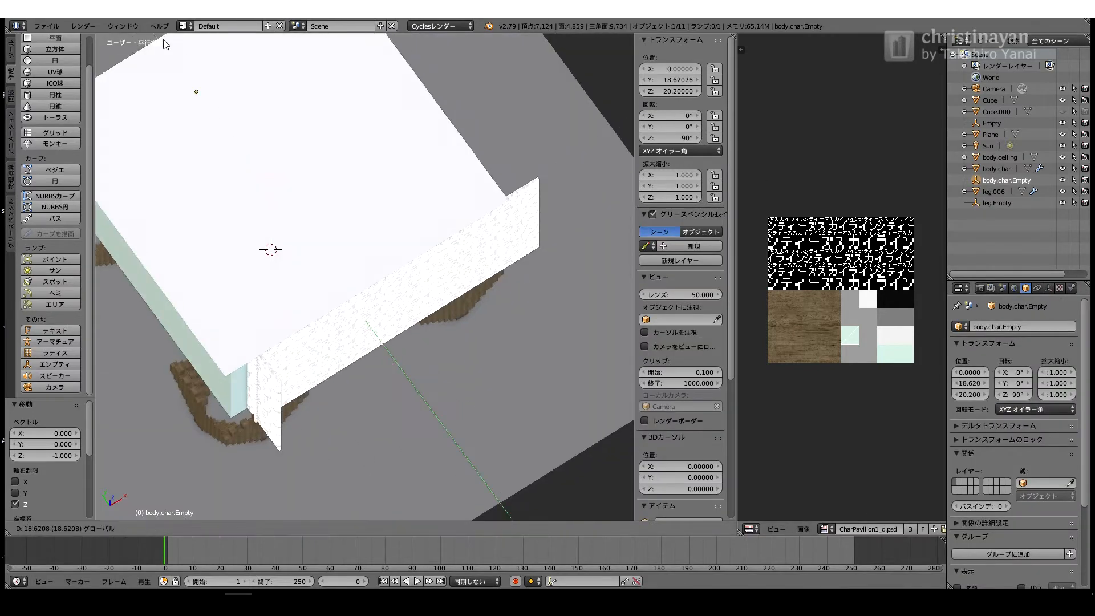
click(296, 197)
Step: Switch the viewport to rendered shading and examine the lettering at the pavilion's corner
middle_drag(439, 307, 317, 232)
click(259, 526)
click(274, 451)
shift+middle_drag(391, 328, 319, 343)
scroll(365, 276, up, 4)
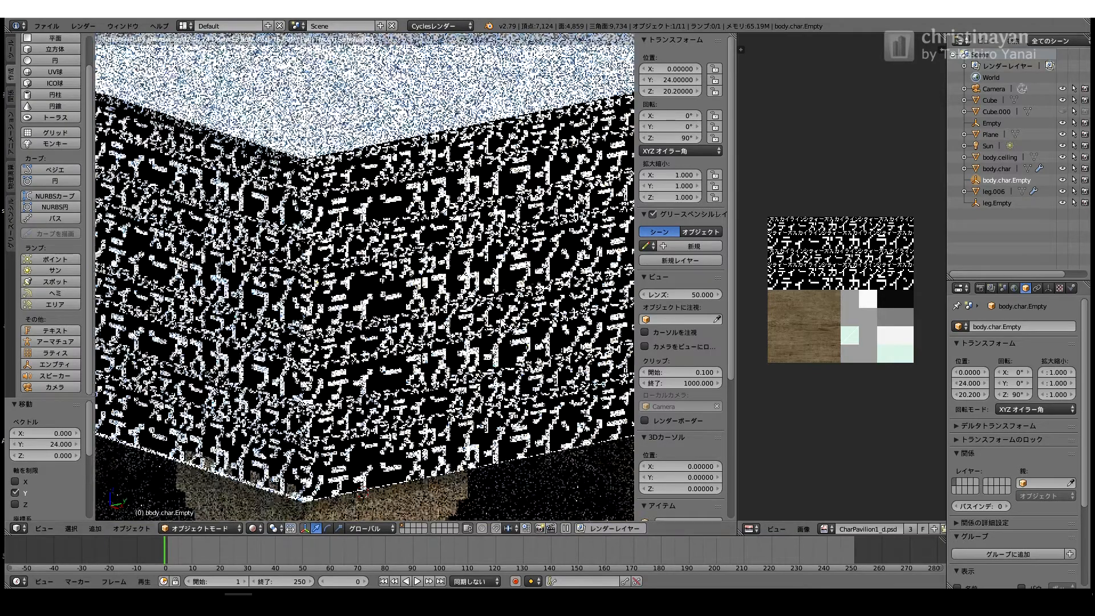
Step: Lower the first Array modifier's count on body.char to 2
click(997, 169)
click(1048, 288)
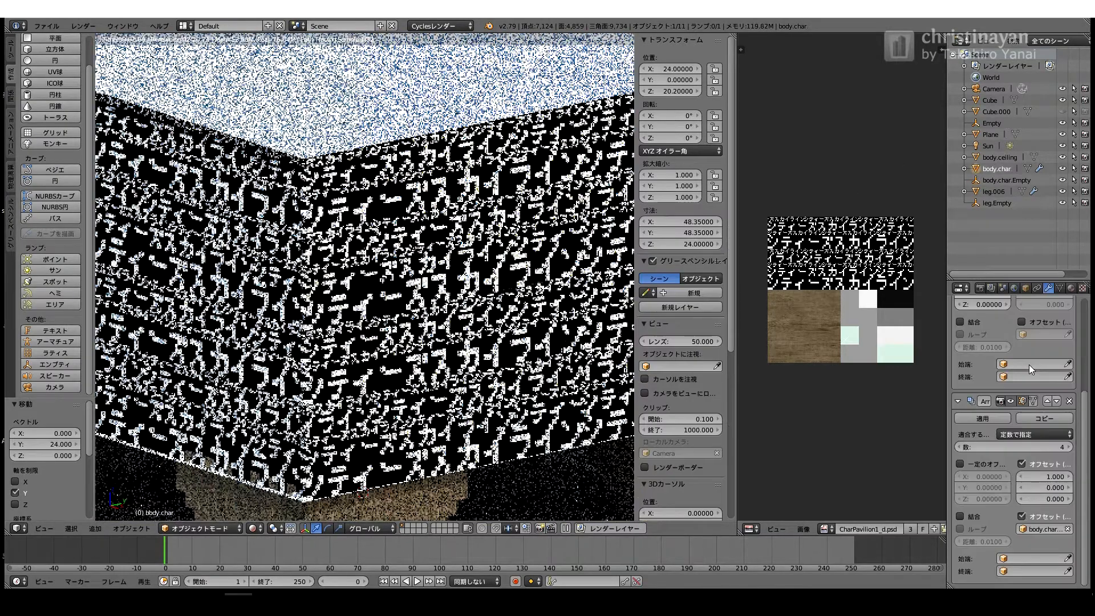
click(958, 391)
click(958, 391)
click(957, 390)
click(958, 391)
click(958, 390)
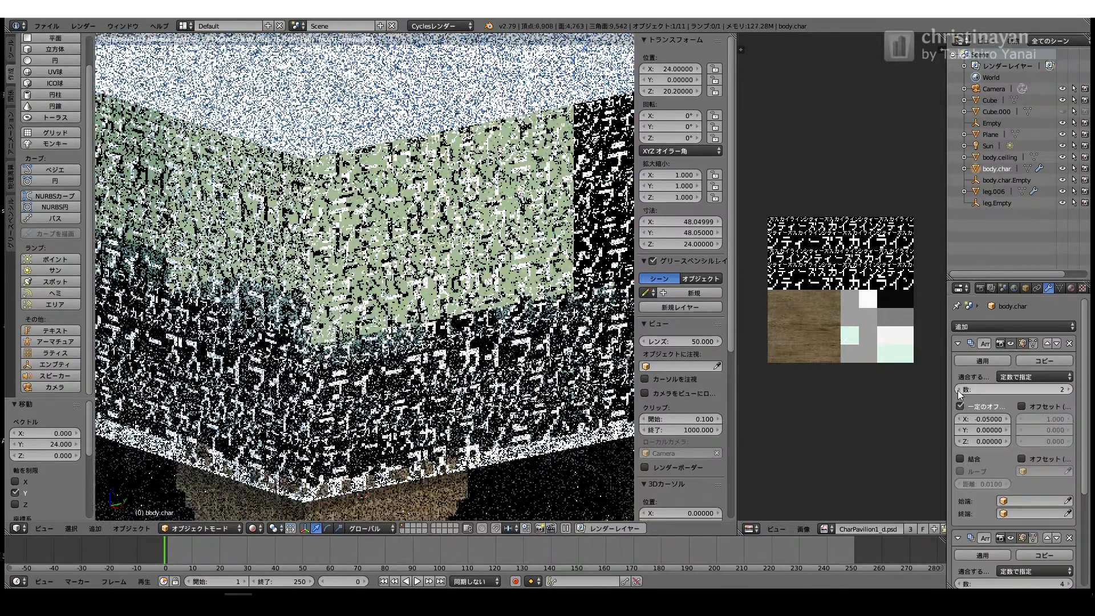
Step: Inspect the two-layer lettering and the leg leg.006 from the front and from the pavilion's corner
scroll(429, 374, down, 4)
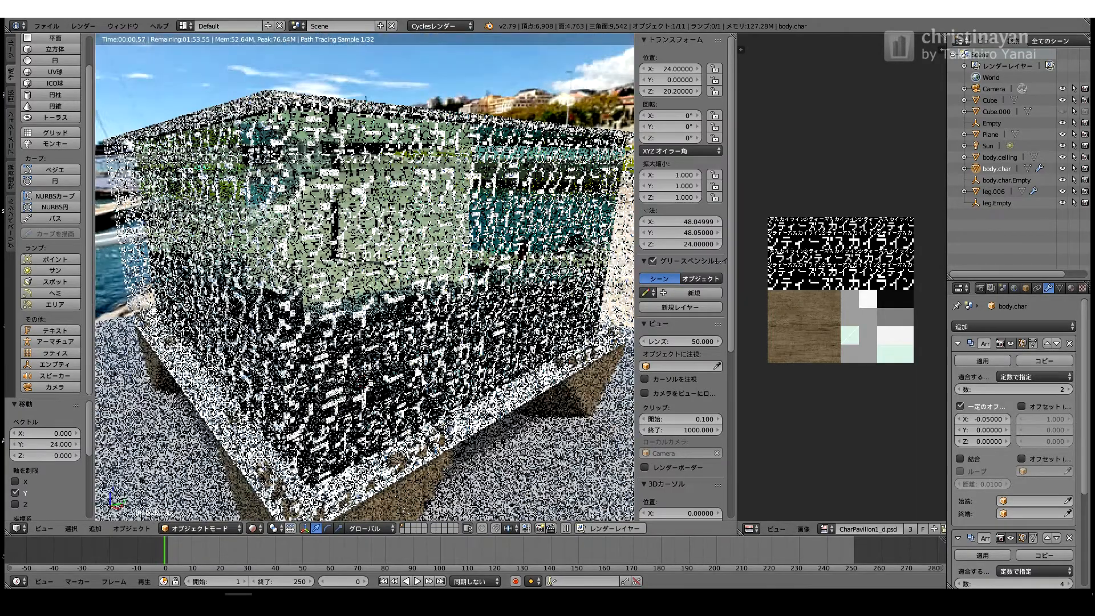
scroll(402, 391, up, 3)
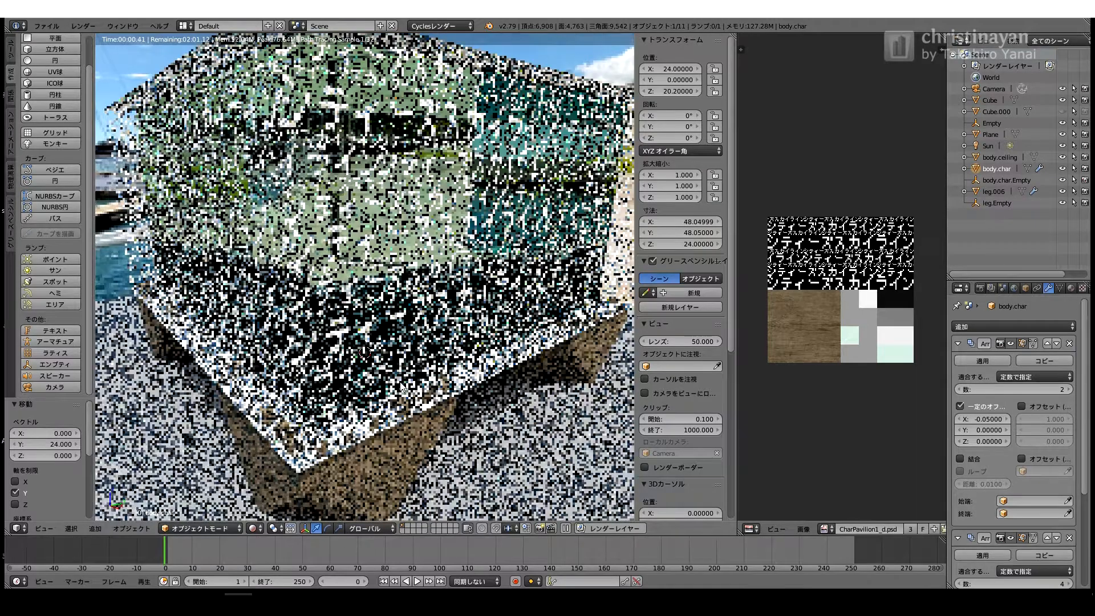
key(KP_1)
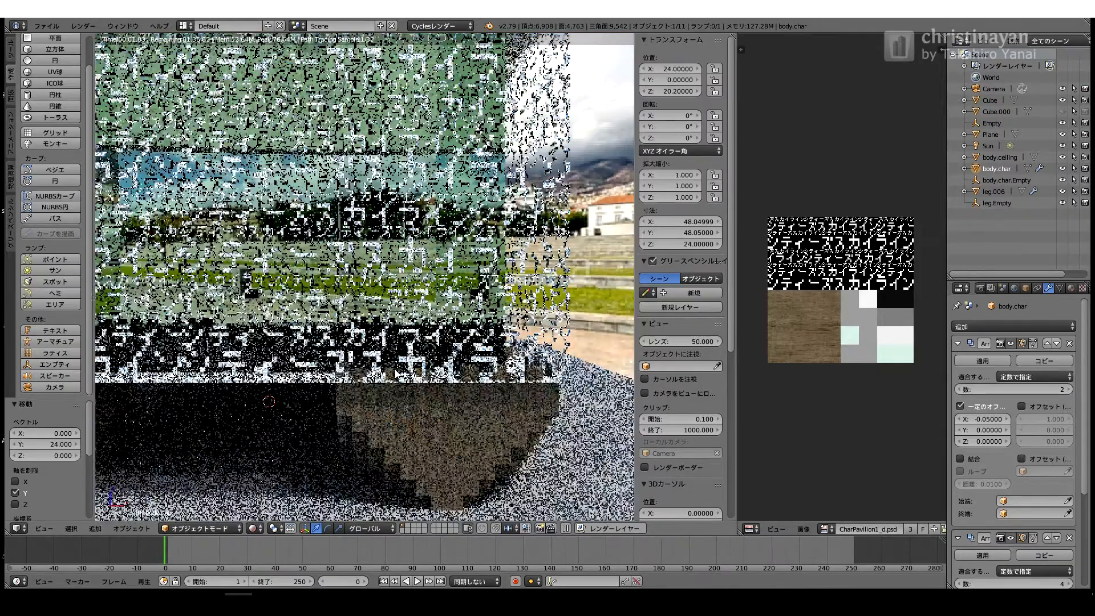
scroll(405, 378, down, 3)
right_click(405, 378)
key(Tab)
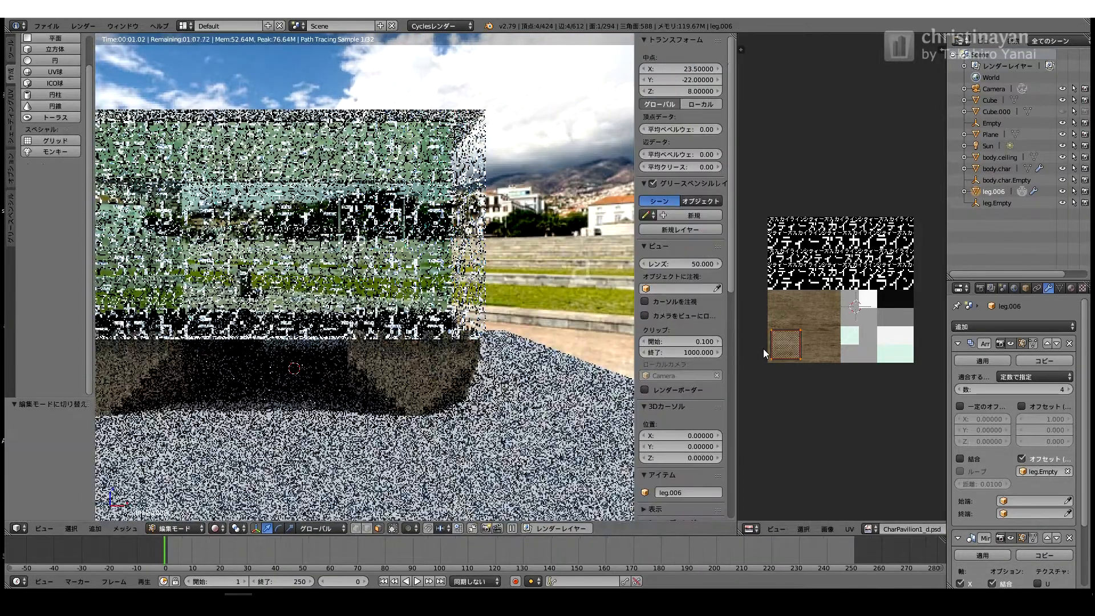
key(Tab)
middle_drag(463, 410, 674, 437)
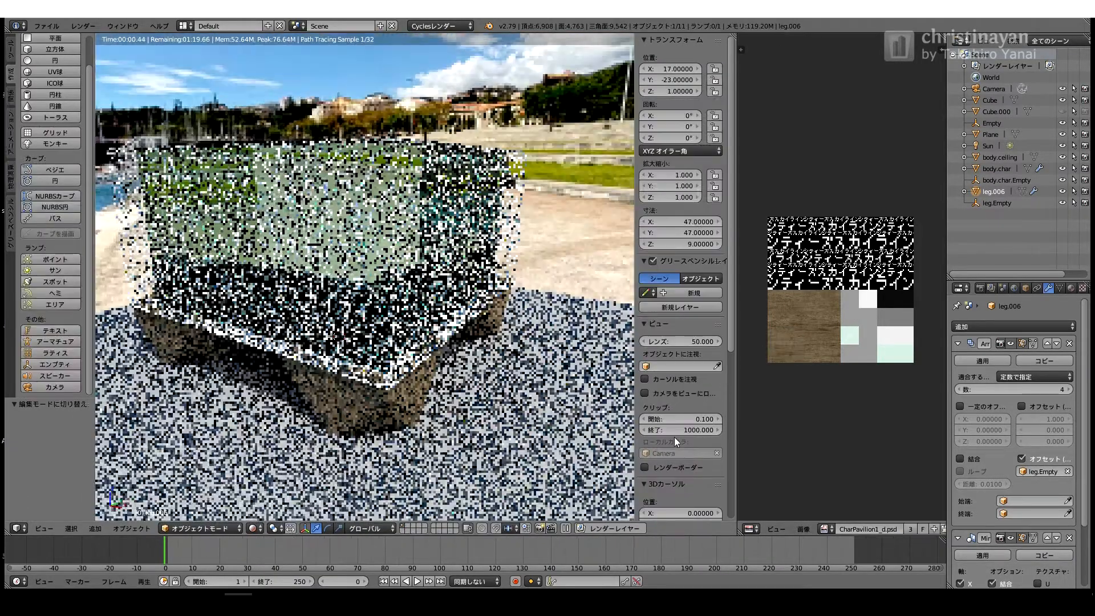
scroll(674, 437, down, 4)
scroll(548, 422, up, 4)
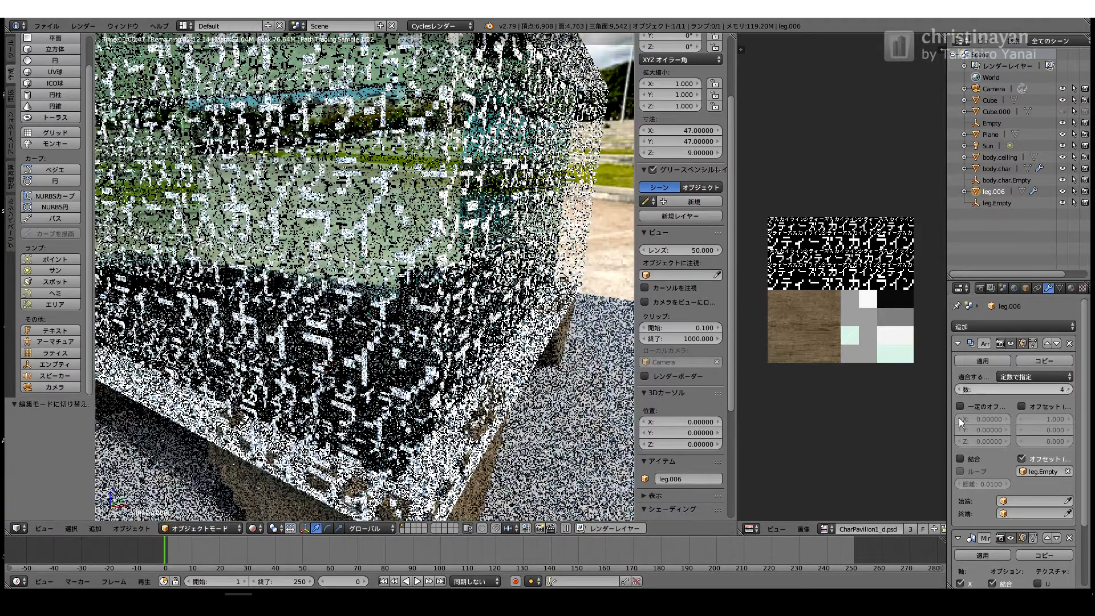
Step: Raise the first Array modifier's count on body.char to 5
right_click(353, 375)
scroll(353, 375, up, 1)
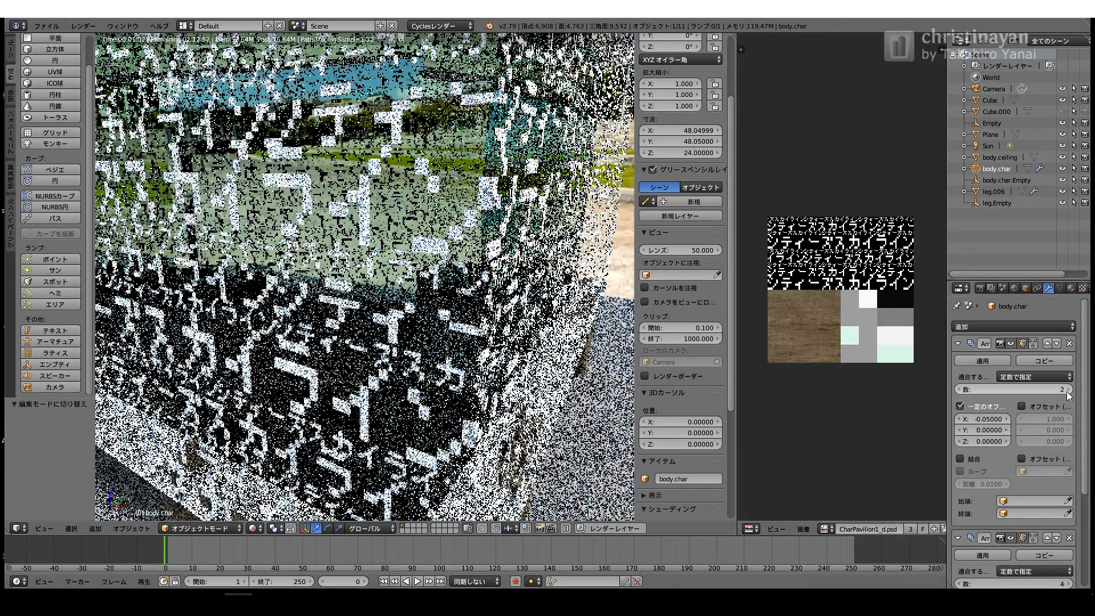
click(1067, 391)
click(1068, 391)
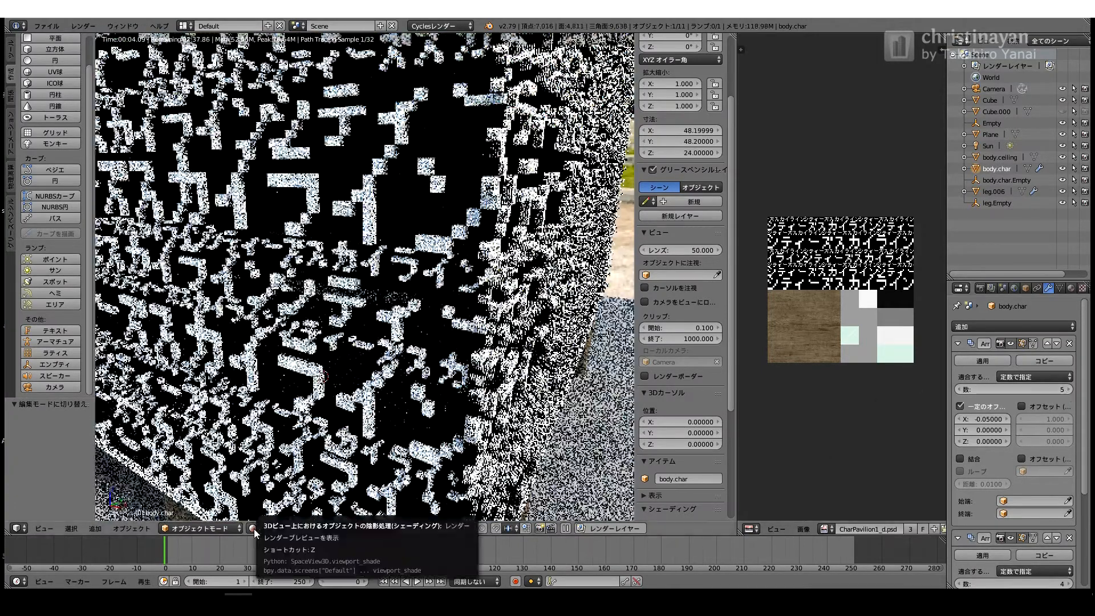
Step: Try 透過BSDF as the second shader in the wall material's mix shader, and undo it
click(254, 530)
click(1071, 288)
scroll(1018, 485, down, 2)
click(1017, 519)
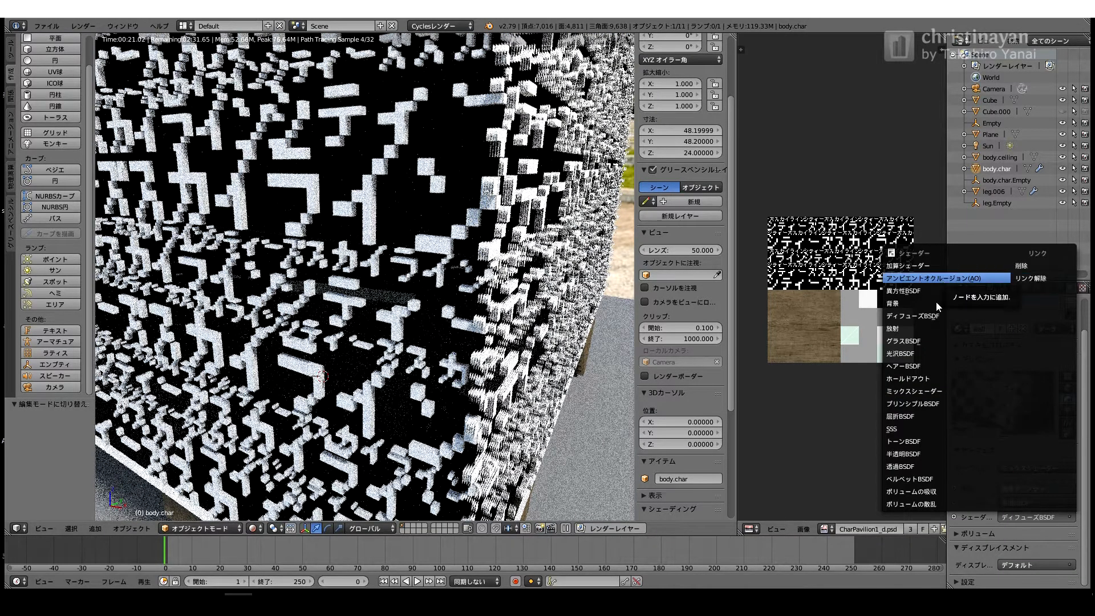
click(908, 464)
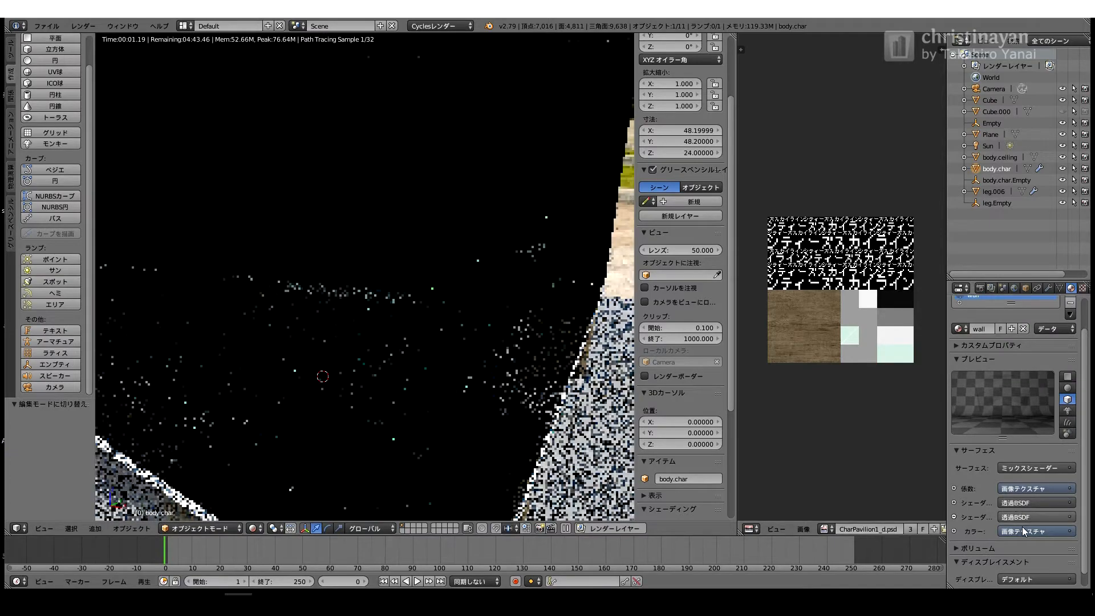
key(ctrl+z)
Step: Try another BSDF in place of the wall material's ディフューズBSDF, and undo it
click(1018, 518)
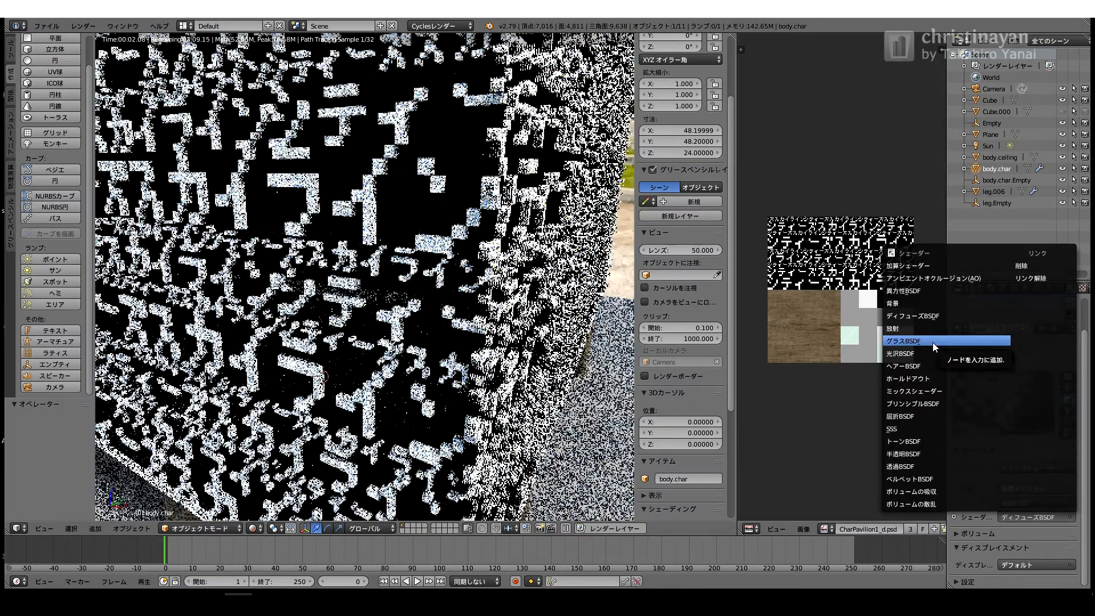
click(932, 352)
key(ctrl+z)
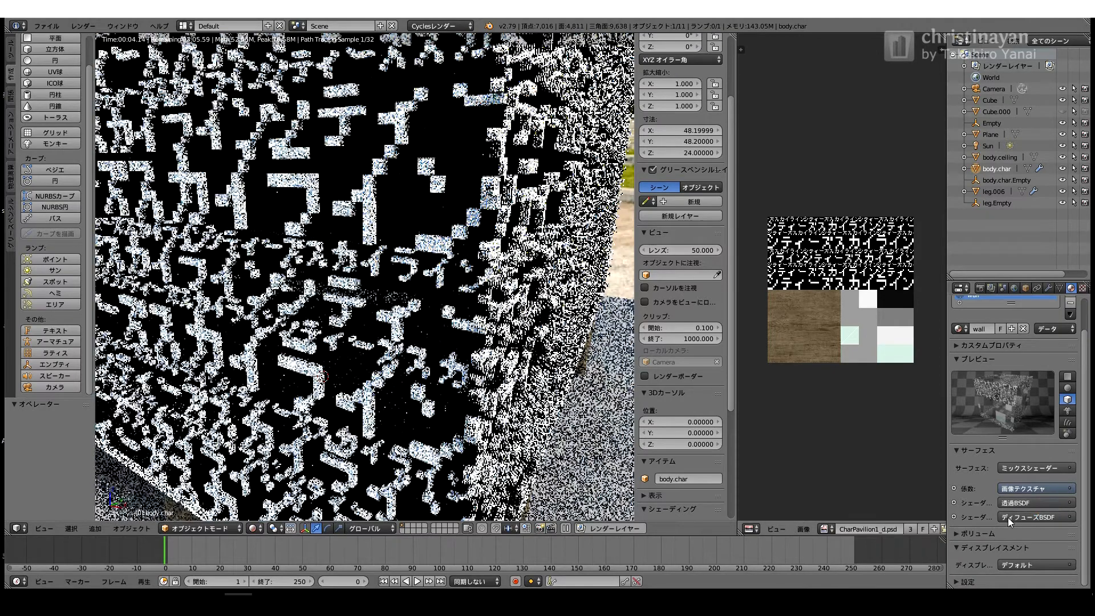
click(1008, 518)
Step: Set the first Array modifier's count on body.char to 4 and turn off its viewport display
middle_drag(401, 388, 348, 391)
scroll(348, 390, down, 2)
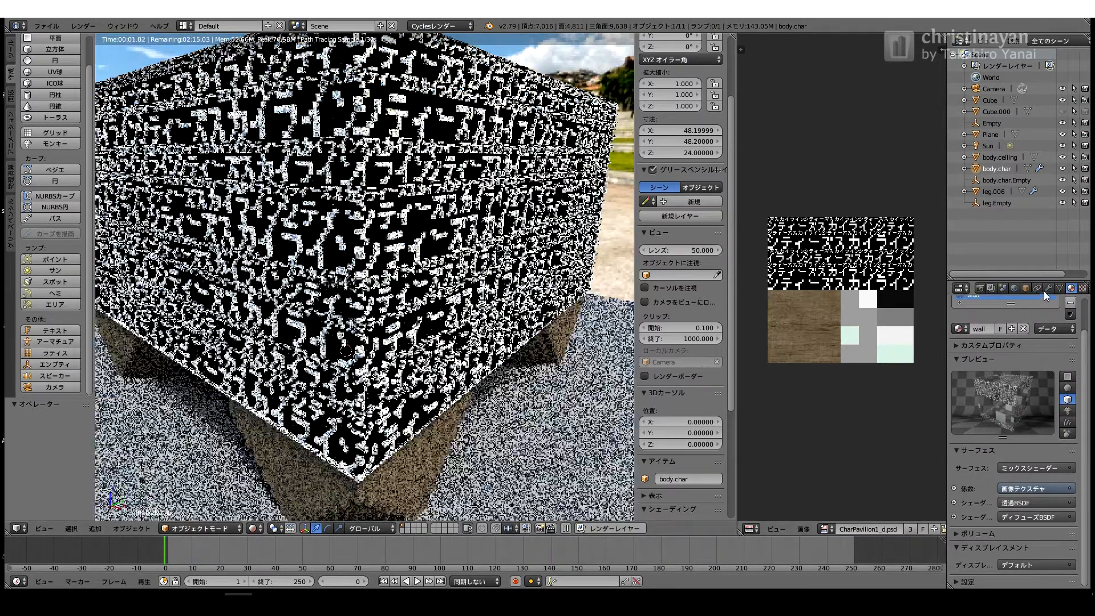
click(1048, 289)
scroll(548, 393, up, 6)
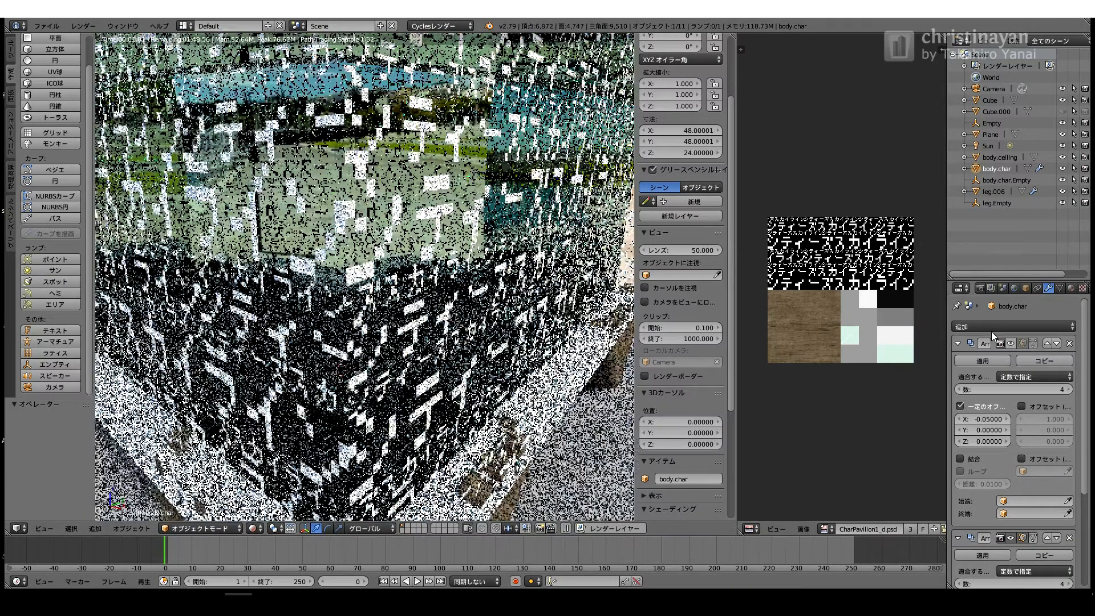
Step: Add a Solidify modifier to body.char and place it before the four-copy object-offset Array modifier
click(992, 328)
click(839, 507)
scroll(996, 440, down, 13)
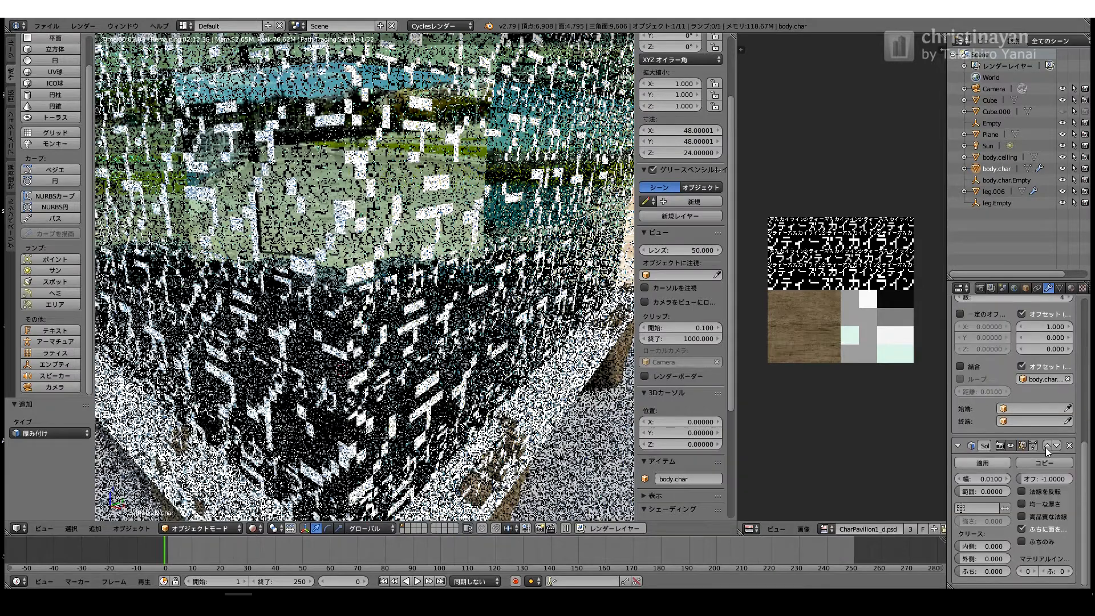
click(1046, 446)
Step: Set the Solidify modifier's thickness on body.char to 1
scroll(989, 401, up, 5)
click(984, 400)
text(1)
key(Return)
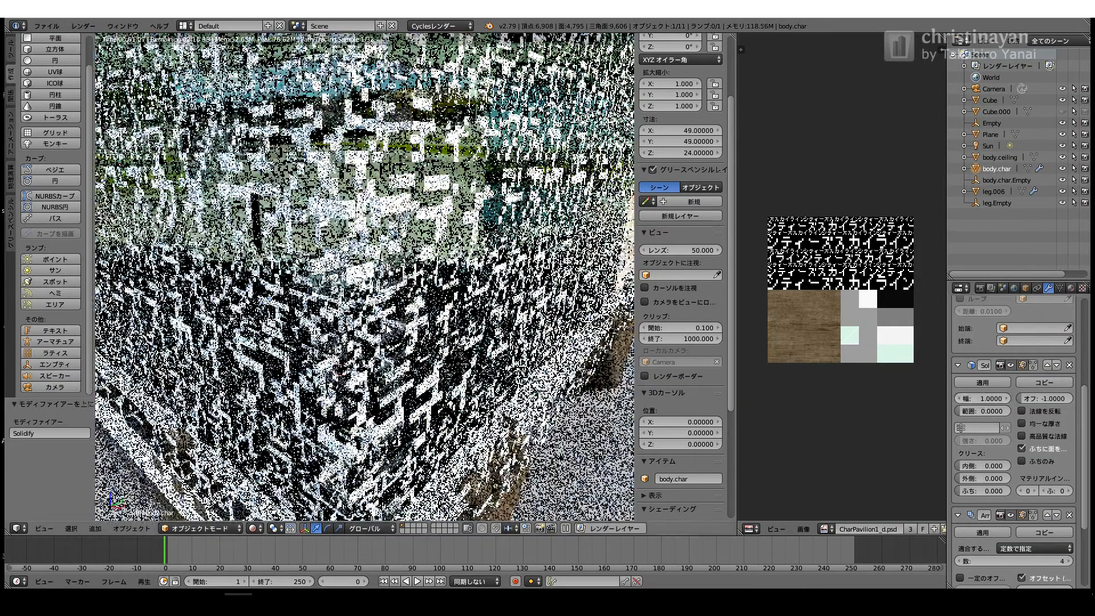
Step: Inspect the thickened lettering wall in solid and rendered shading, and remove the Solidify modifier from body.char
key(shift+z)
scroll(370, 334, down, 2)
middle_drag(387, 341, 356, 346)
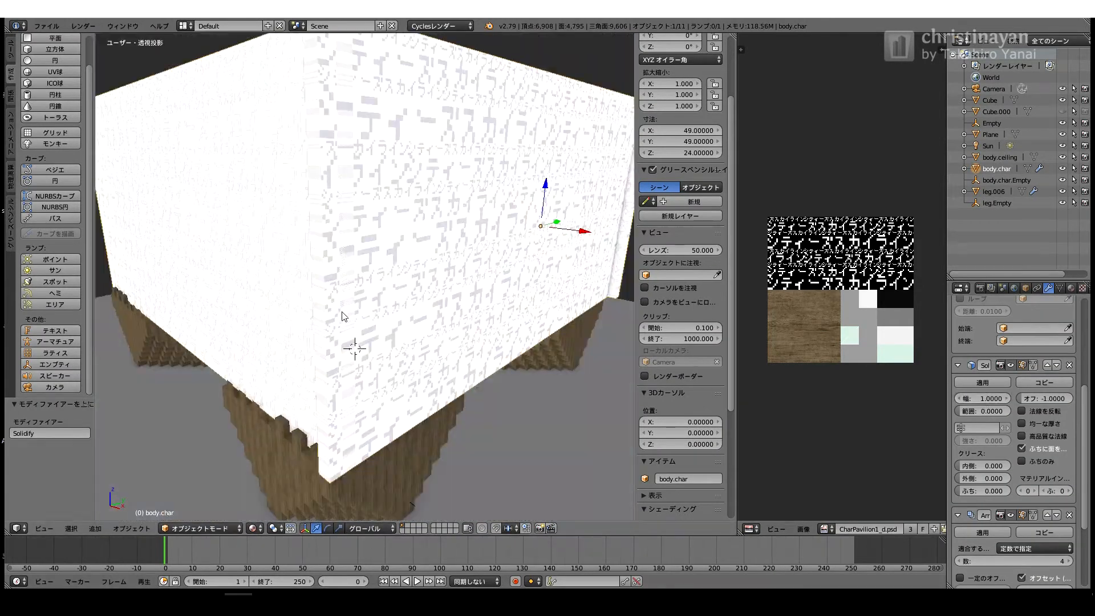
scroll(357, 345, up, 2)
click(255, 529)
key(shift+z)
scroll(322, 352, up, 4)
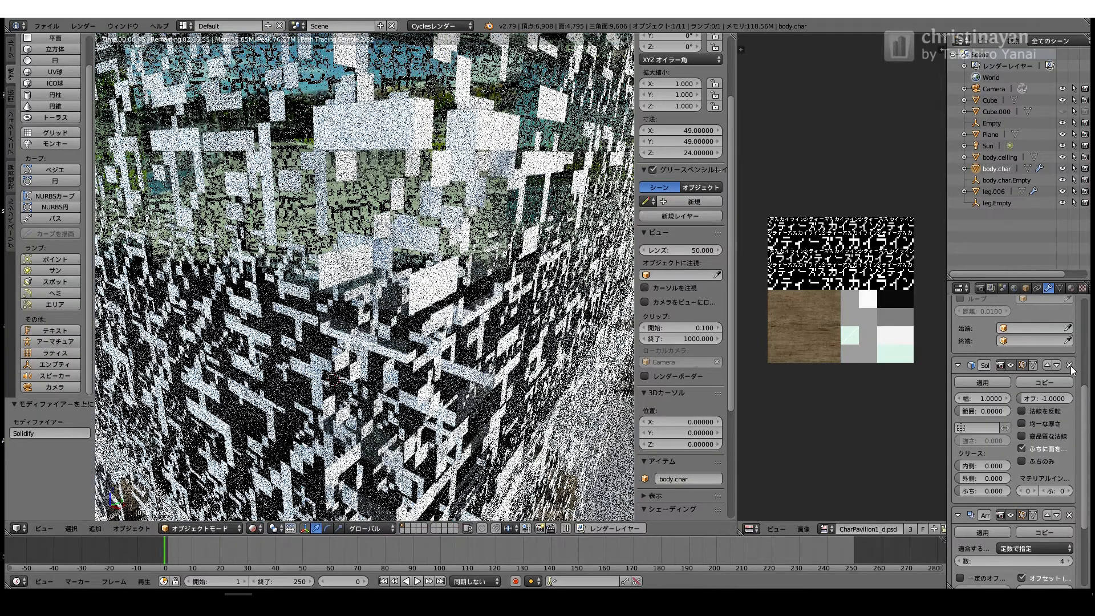
click(1070, 365)
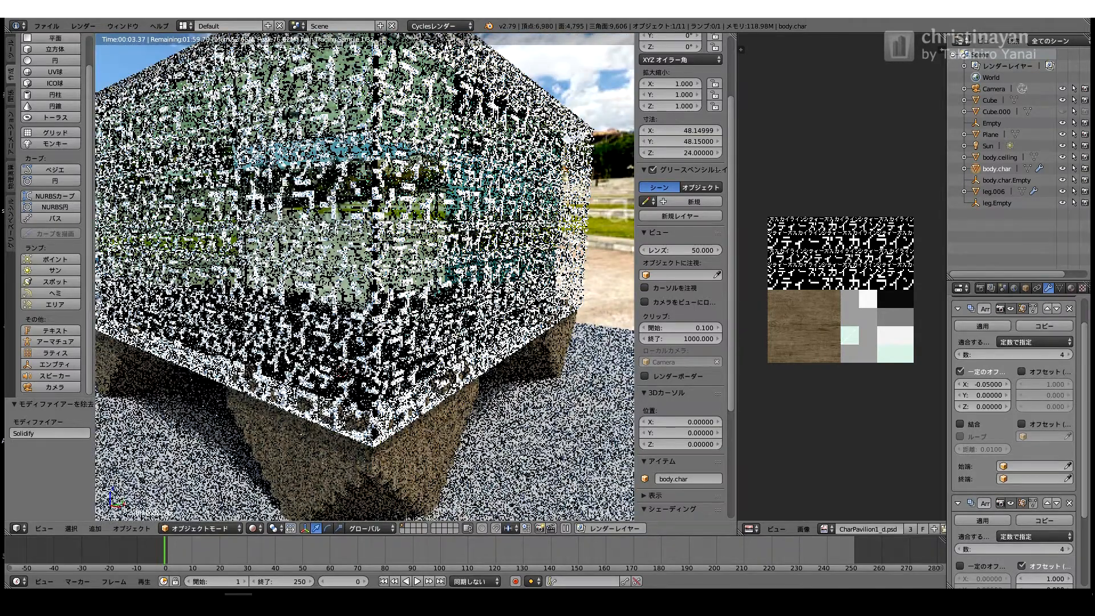
scroll(338, 329, down, 1)
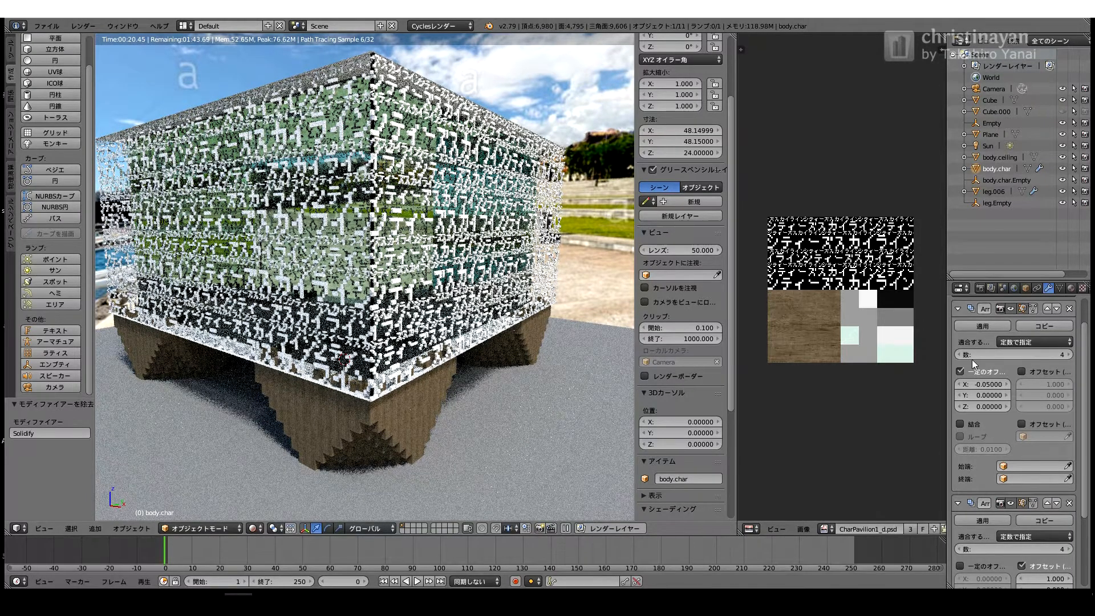
Step: Set the first Array modifier on body.char to a constant X offset of -0.01 and a count of 100
click(992, 382)
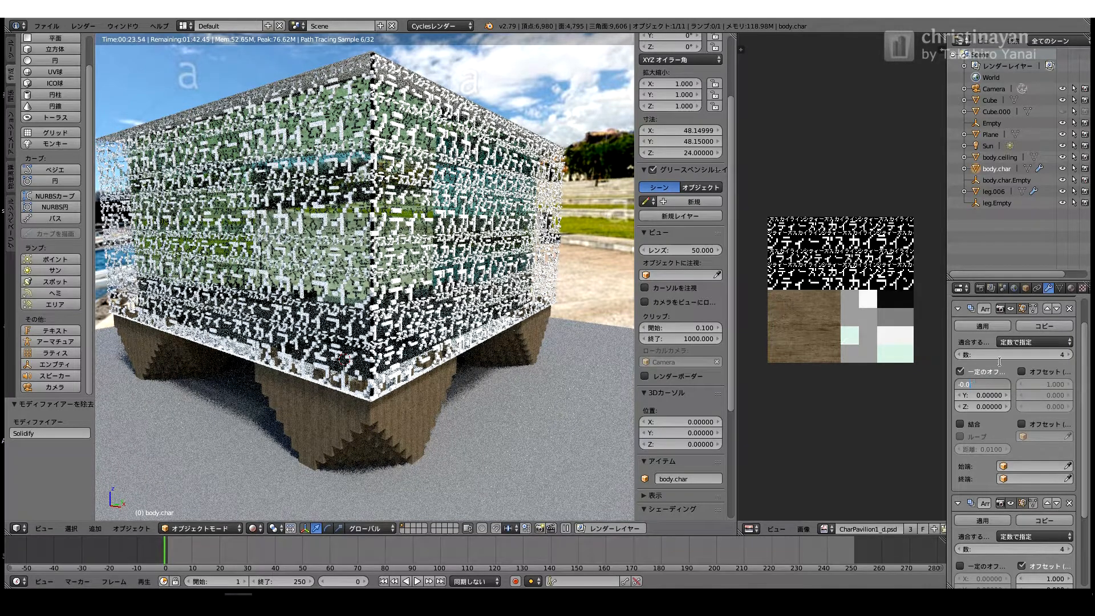
key(Return)
double_click(1008, 356)
text(100)
key(Return)
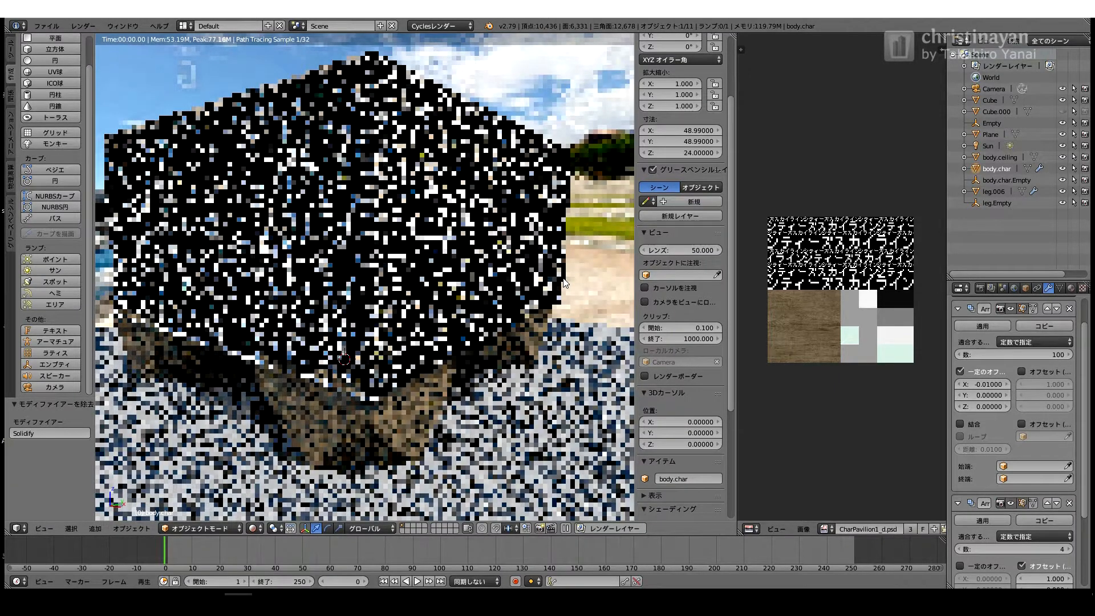
key(F12)
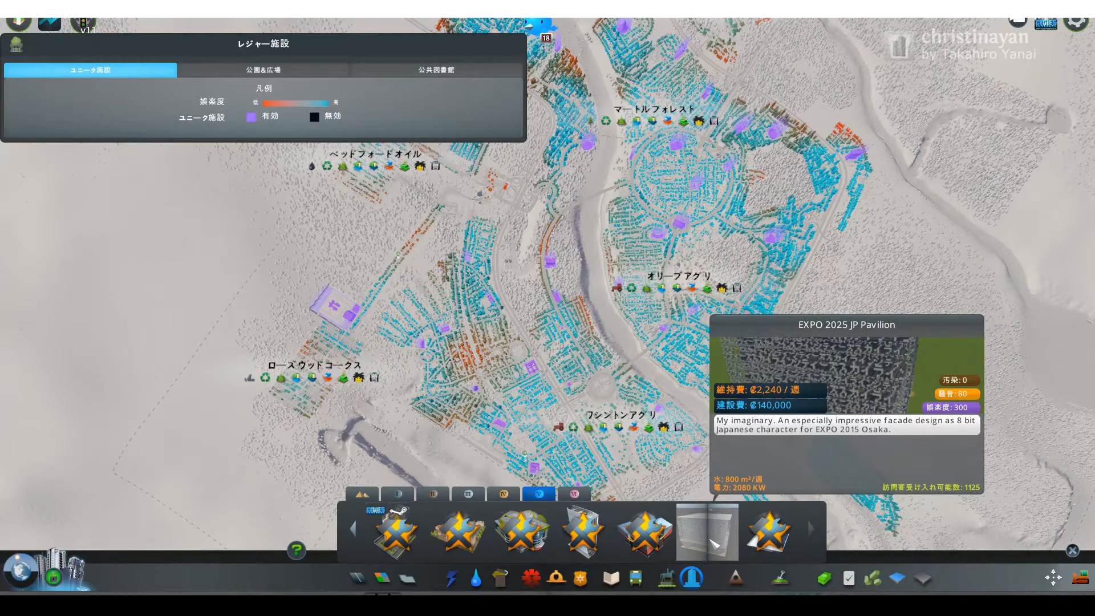
Step: Switch to Cities: Skylines and place the EXPO 2025 JP Pavilion on the roadside block among the downtown high-rises
click(713, 542)
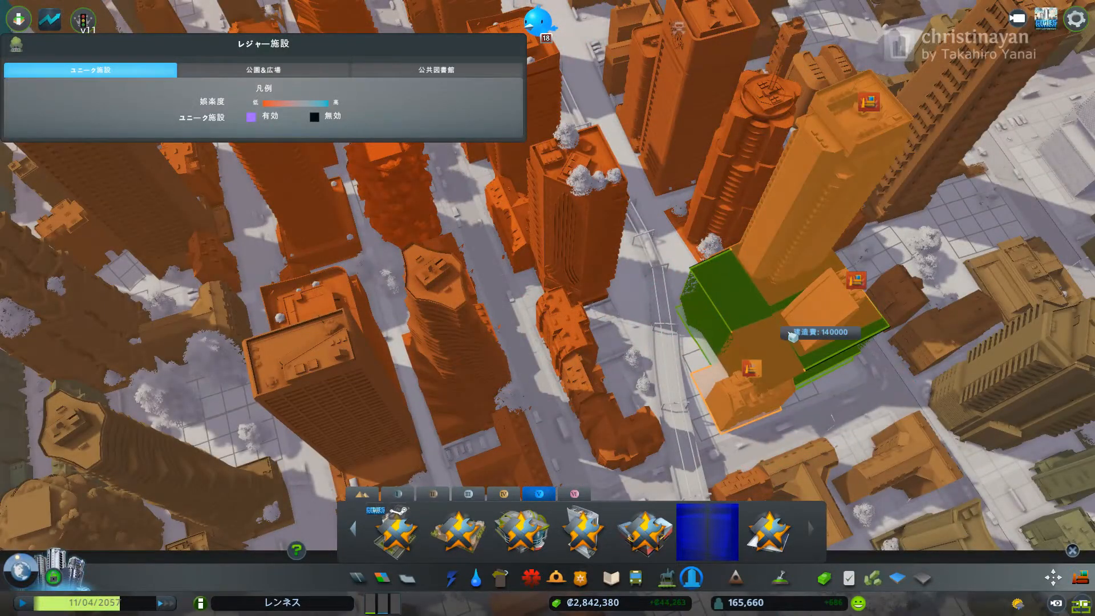
click(796, 320)
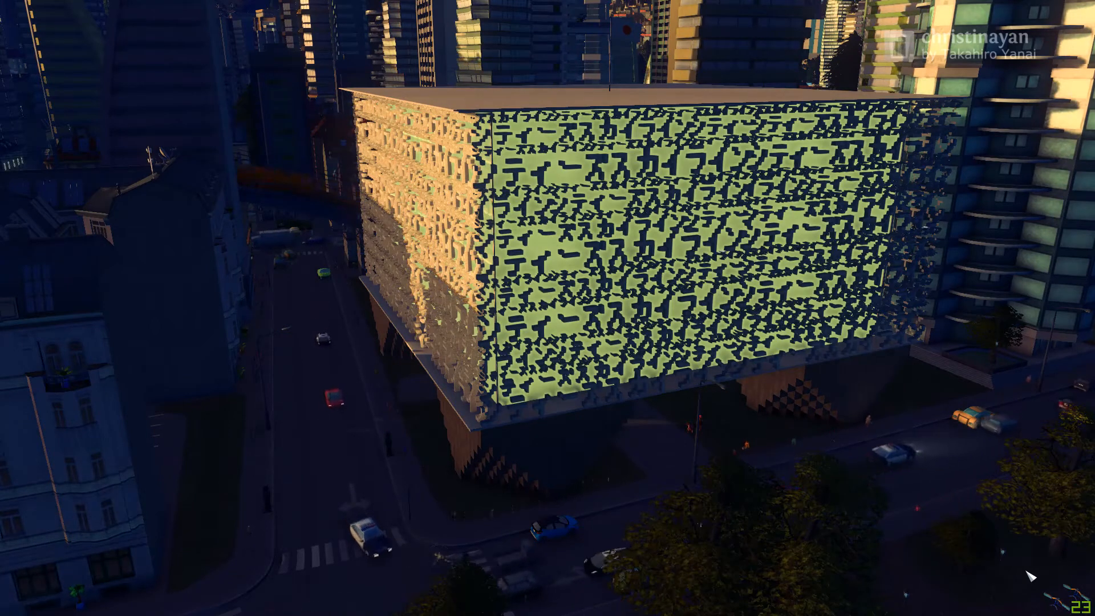
Step: Capture game screenshots of the placed pavilion, including night street-level views around its stepped wooden legs
key(F12)
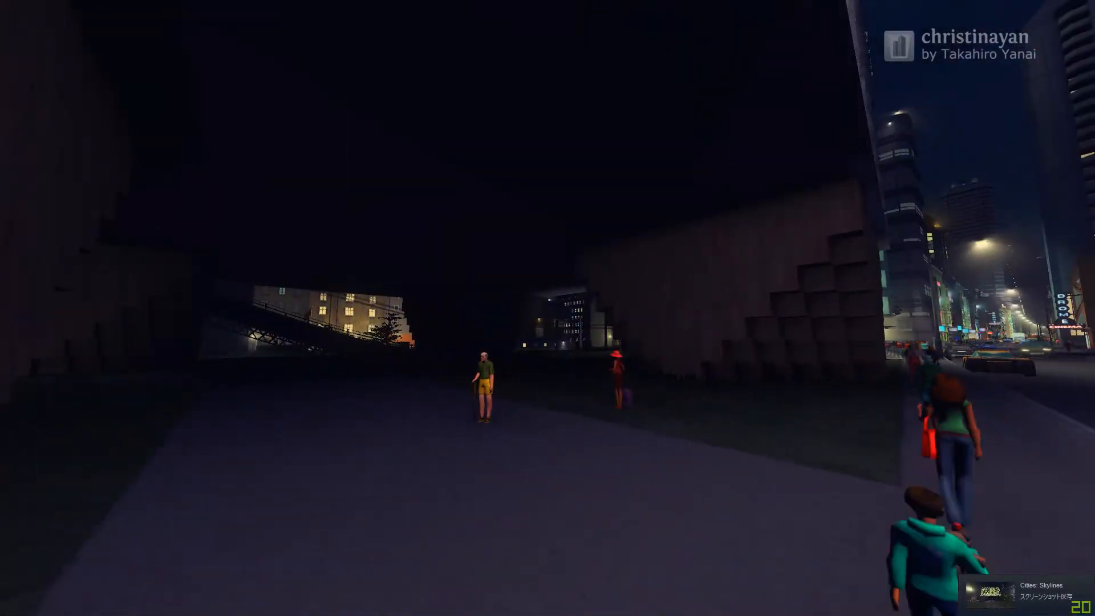
key(F12)
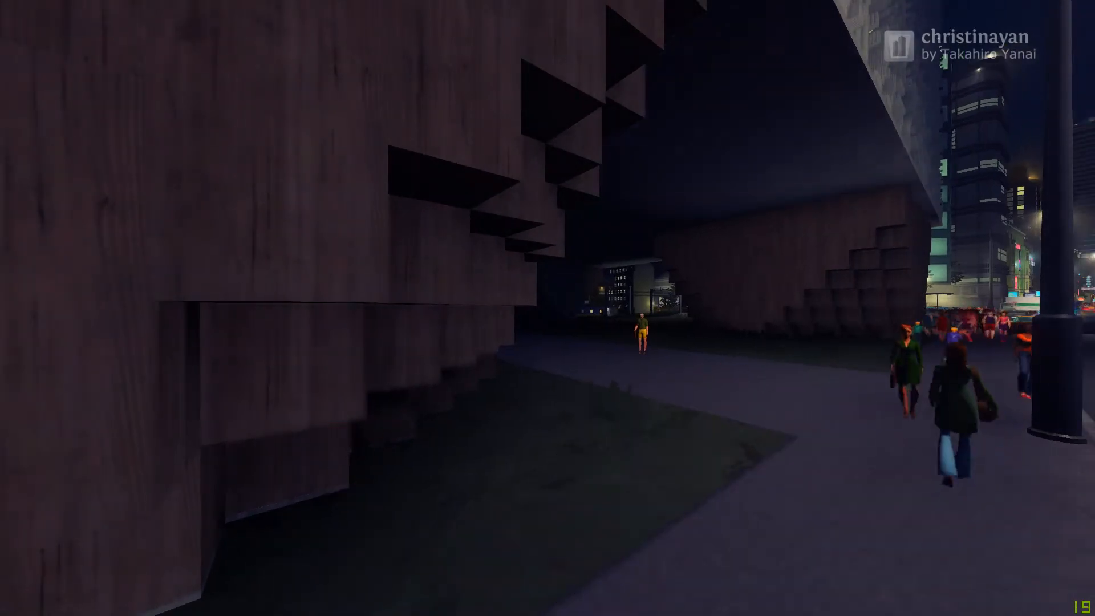
key(F12)
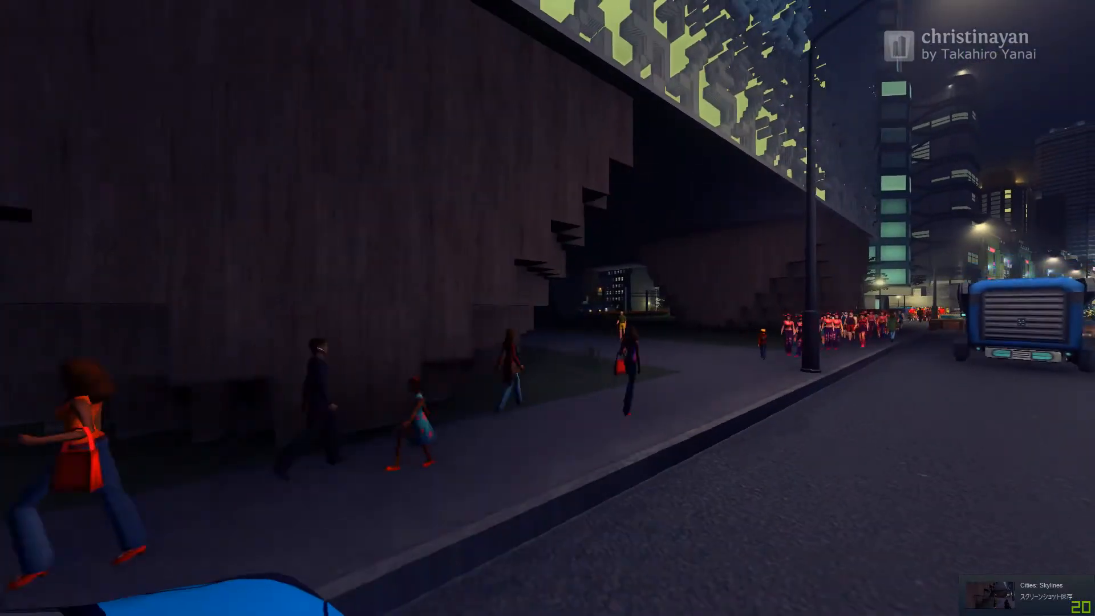